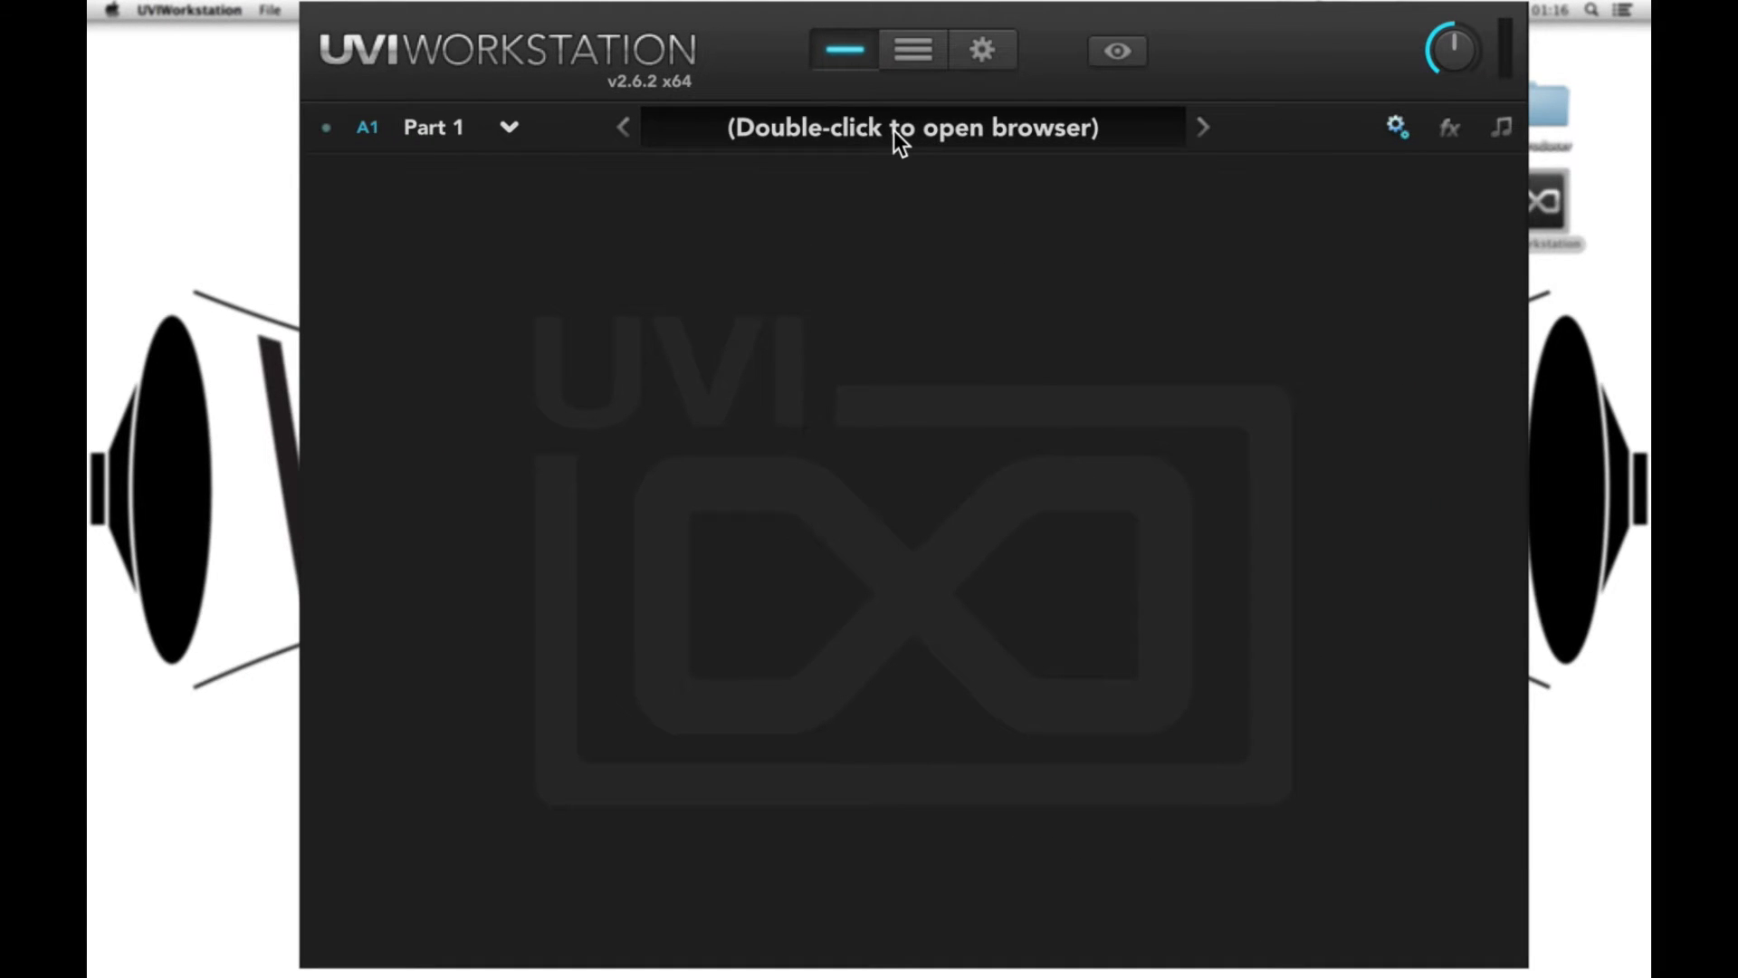
# Load SB Bass SniboR from Stonebridge > Synth > Stonebridge Bass into Part 1.
pyautogui.doubleClick(893, 131)
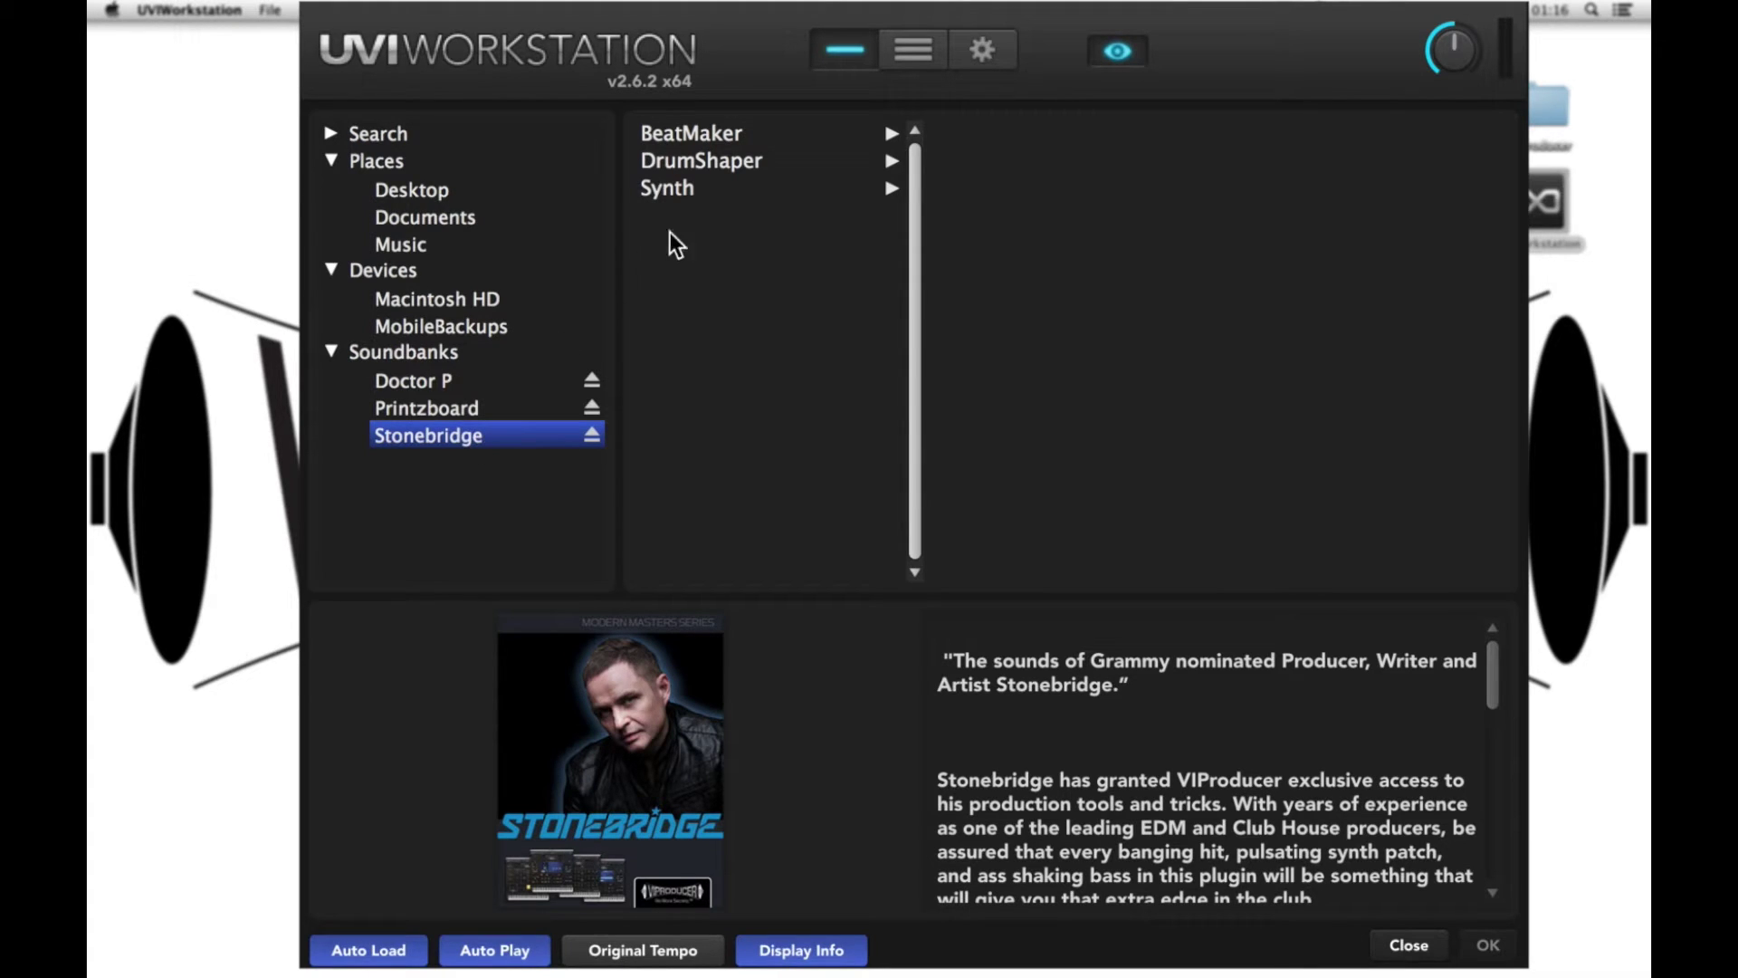
pyautogui.click(697, 187)
pyautogui.click(1026, 135)
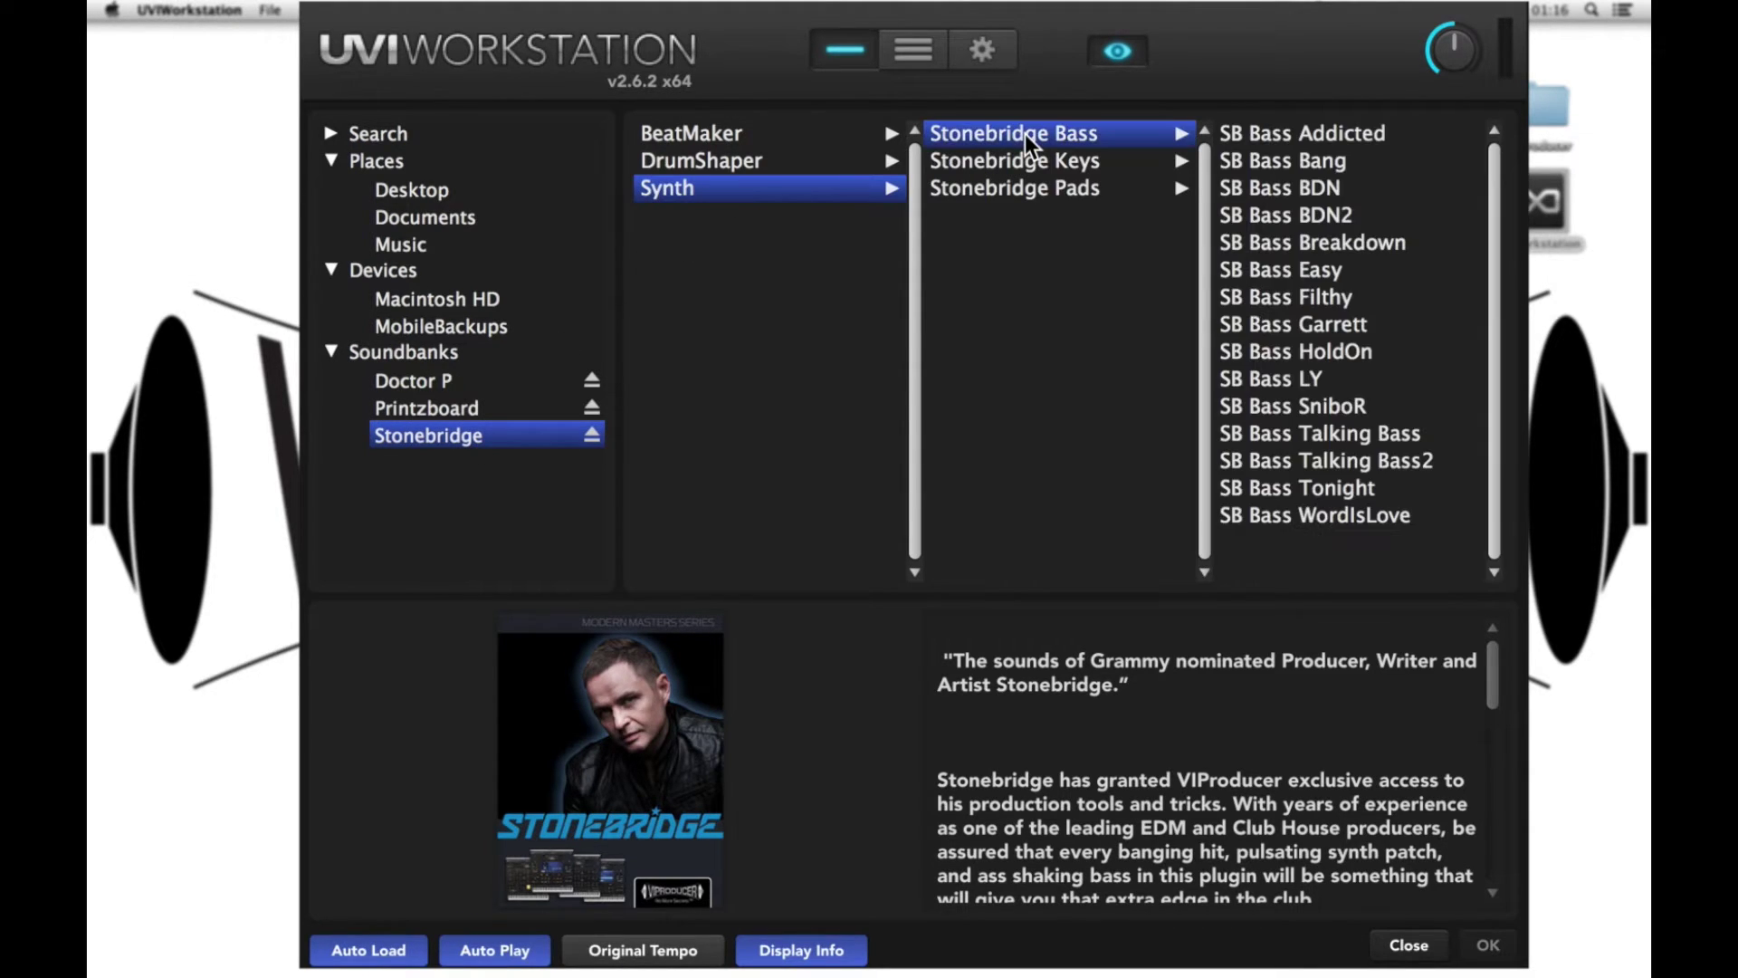
pyautogui.doubleClick(1360, 409)
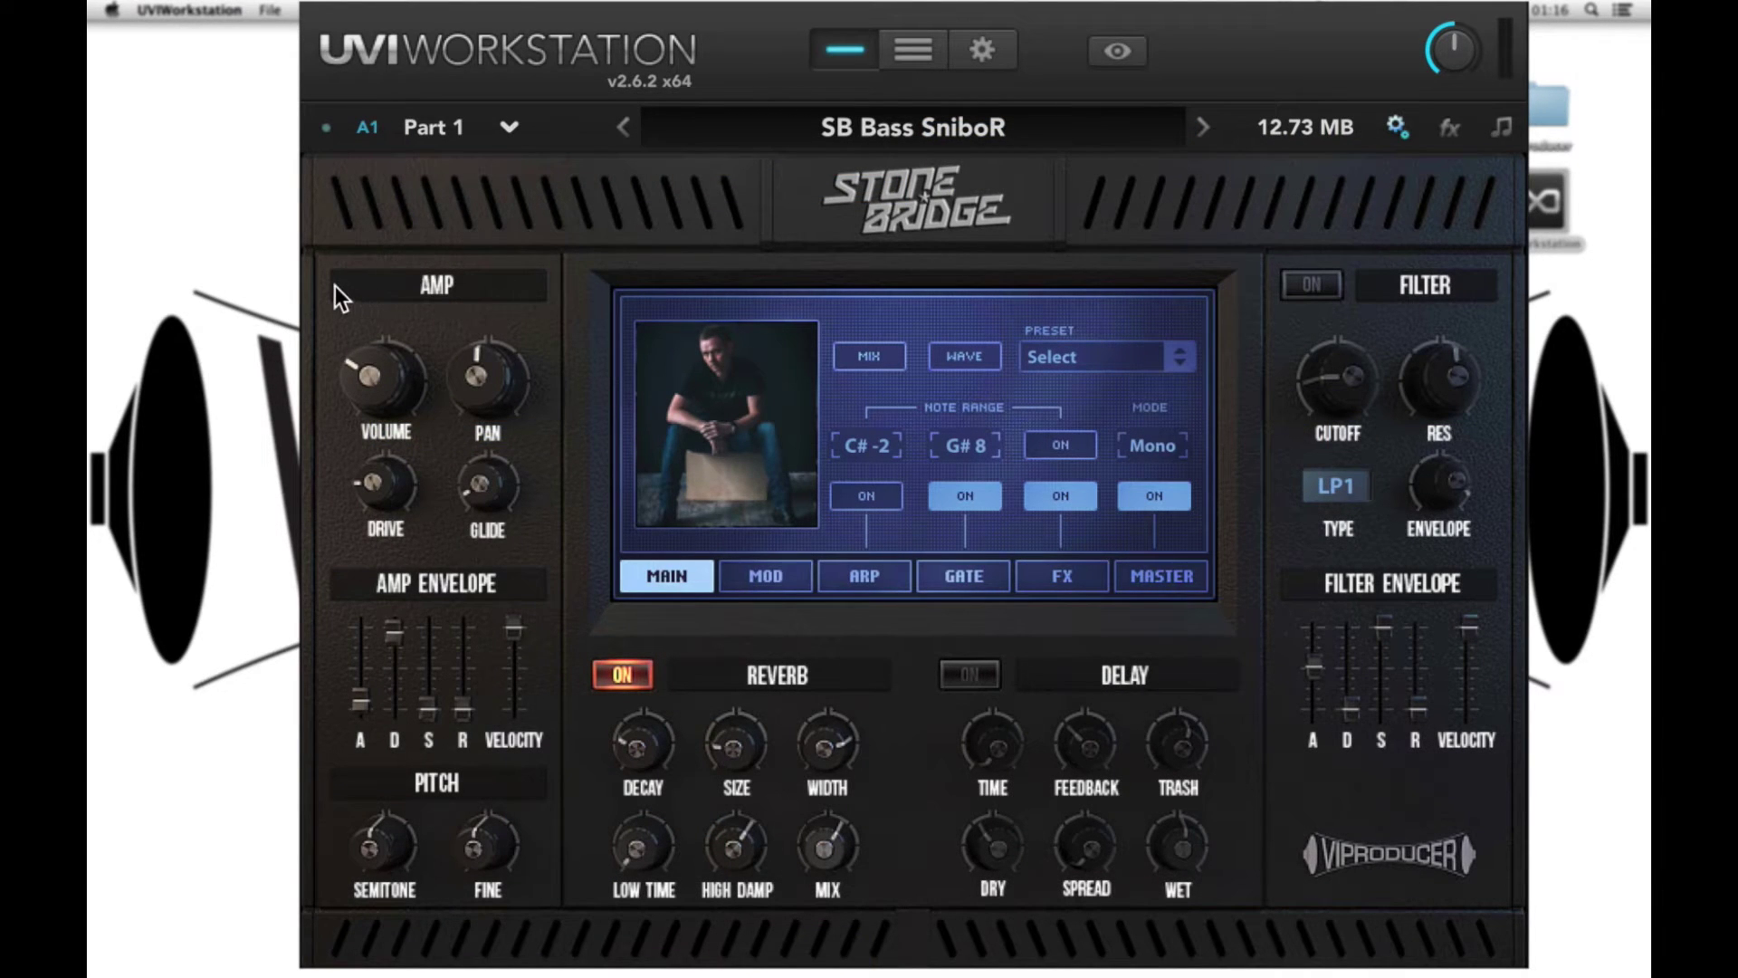
pyautogui.moveTo(367, 372)
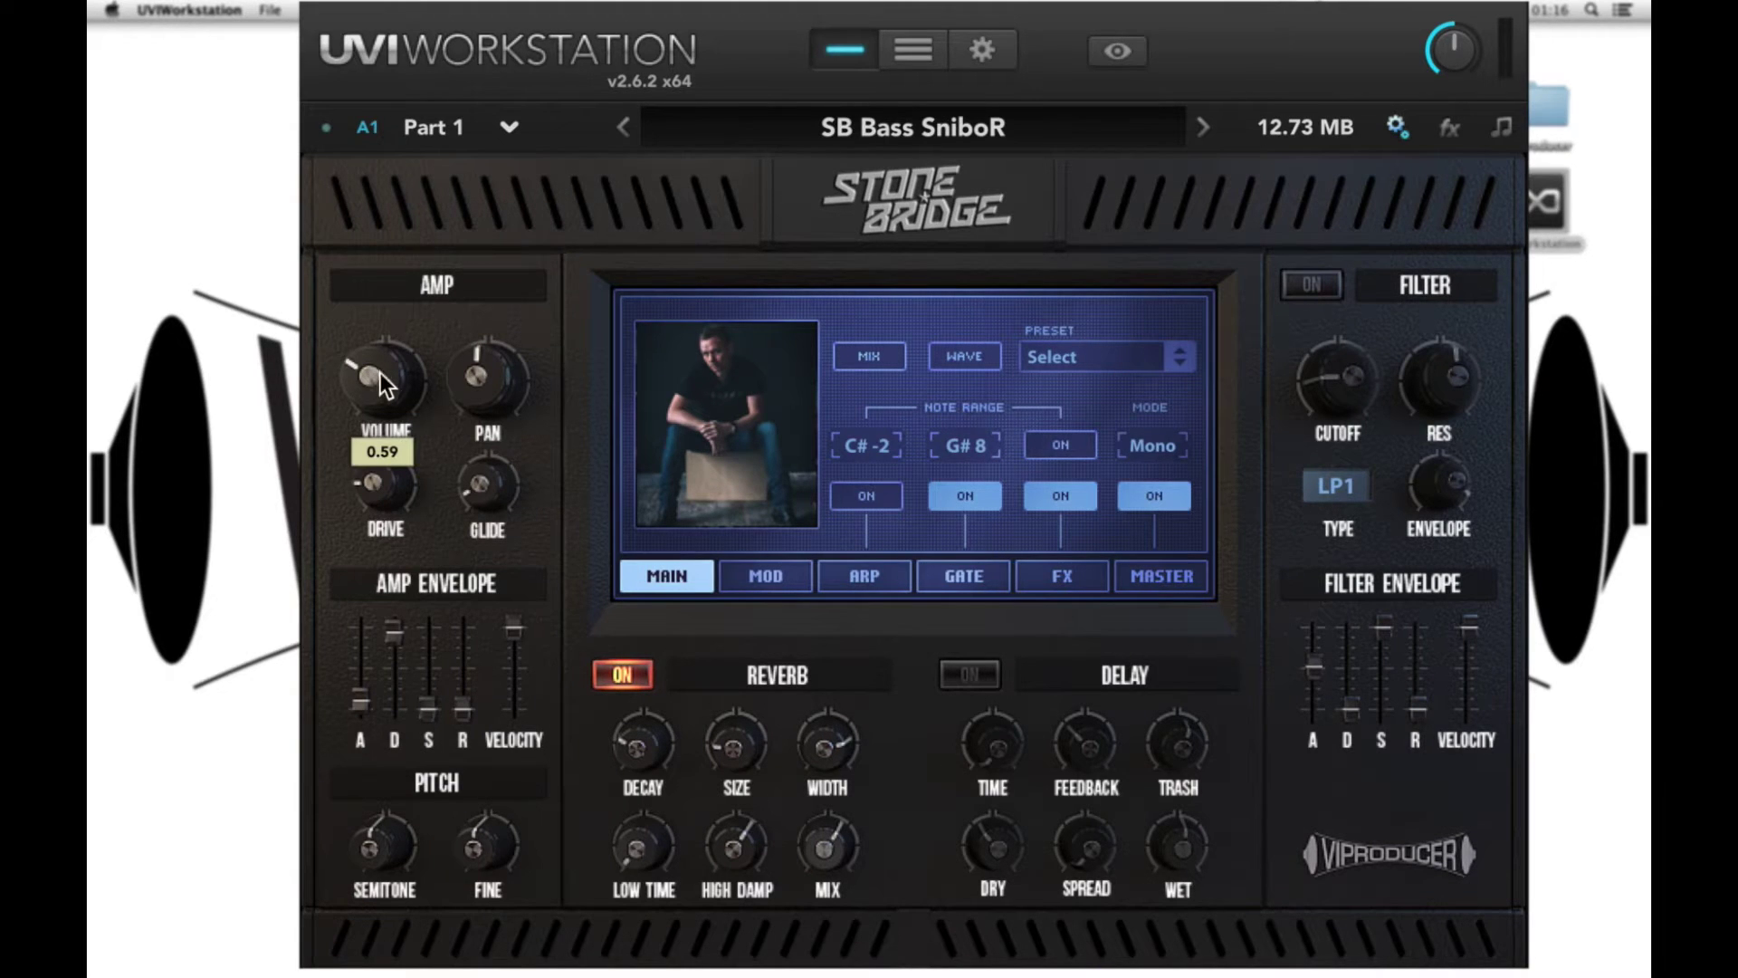
pyautogui.moveTo(401, 481)
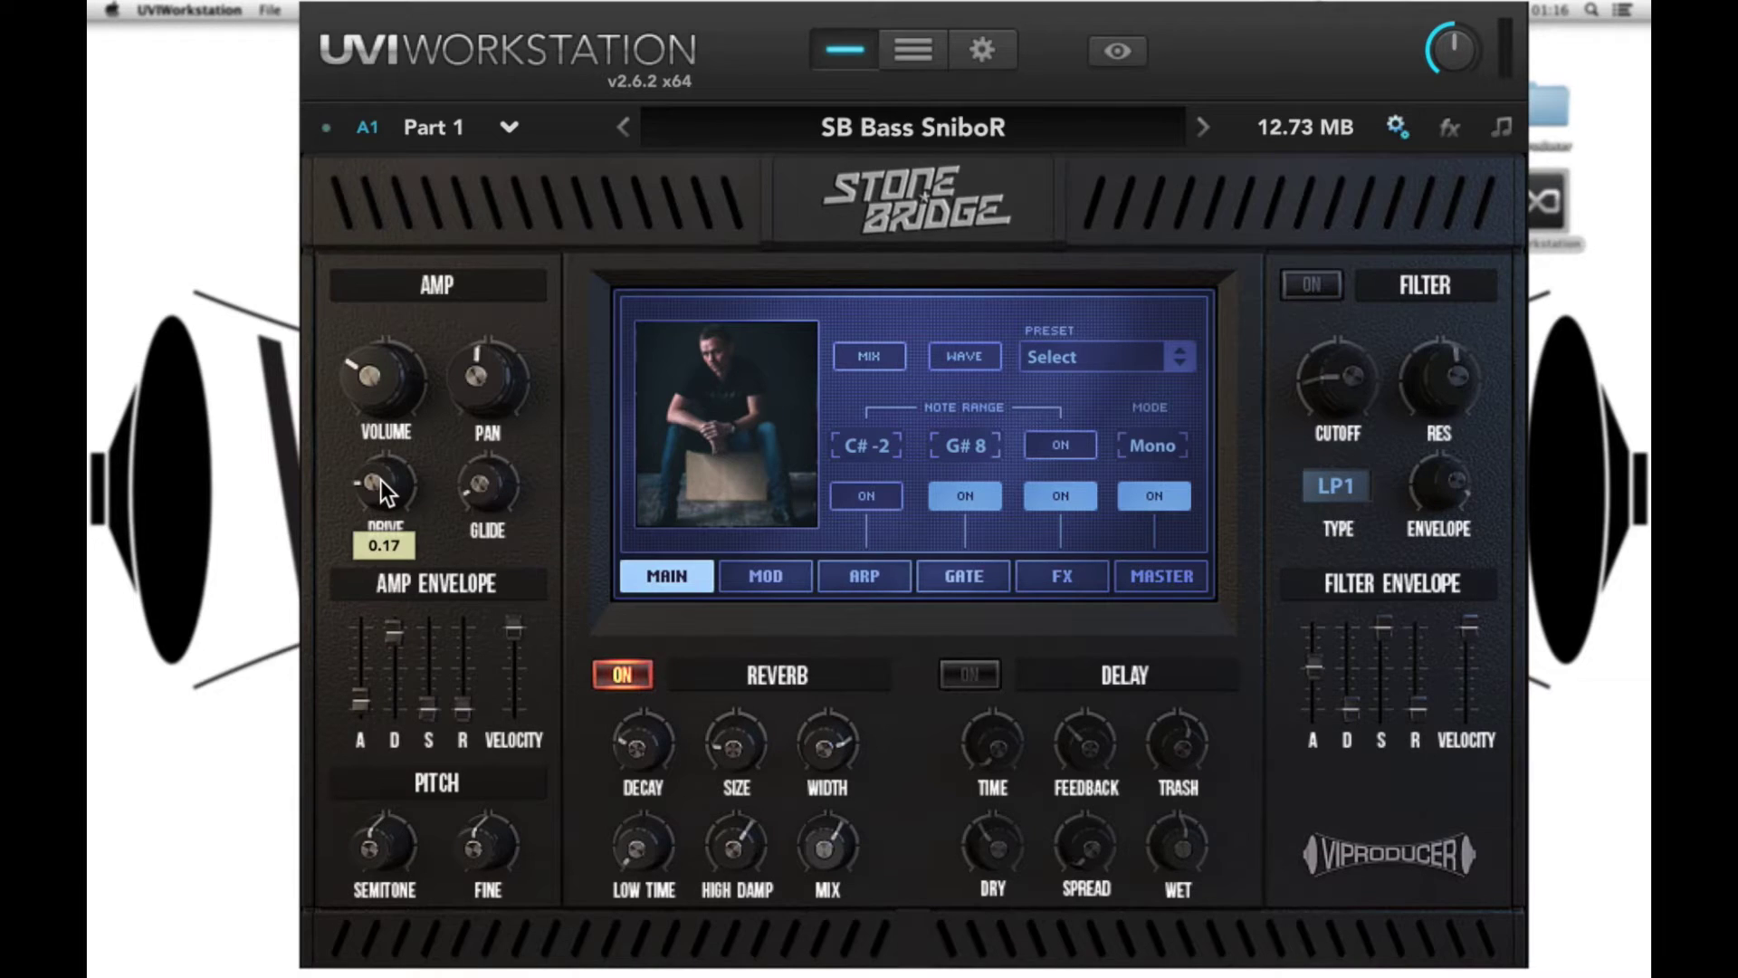
pyautogui.moveTo(482, 488)
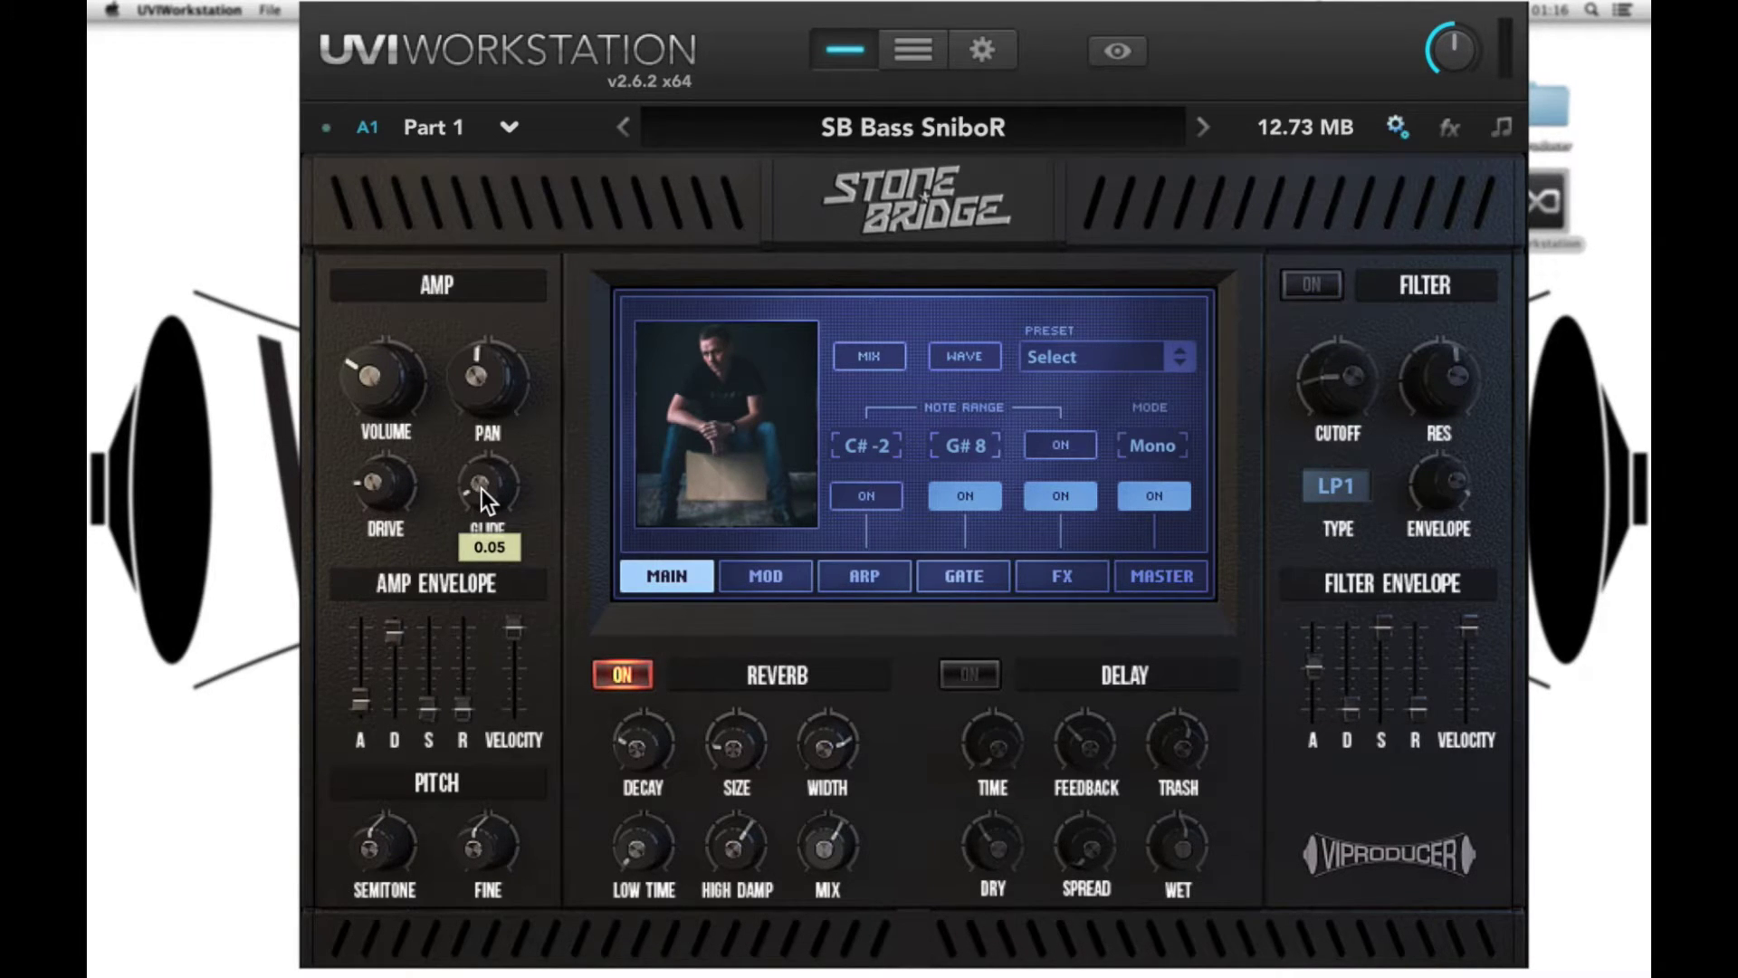
pyautogui.moveTo(350, 663)
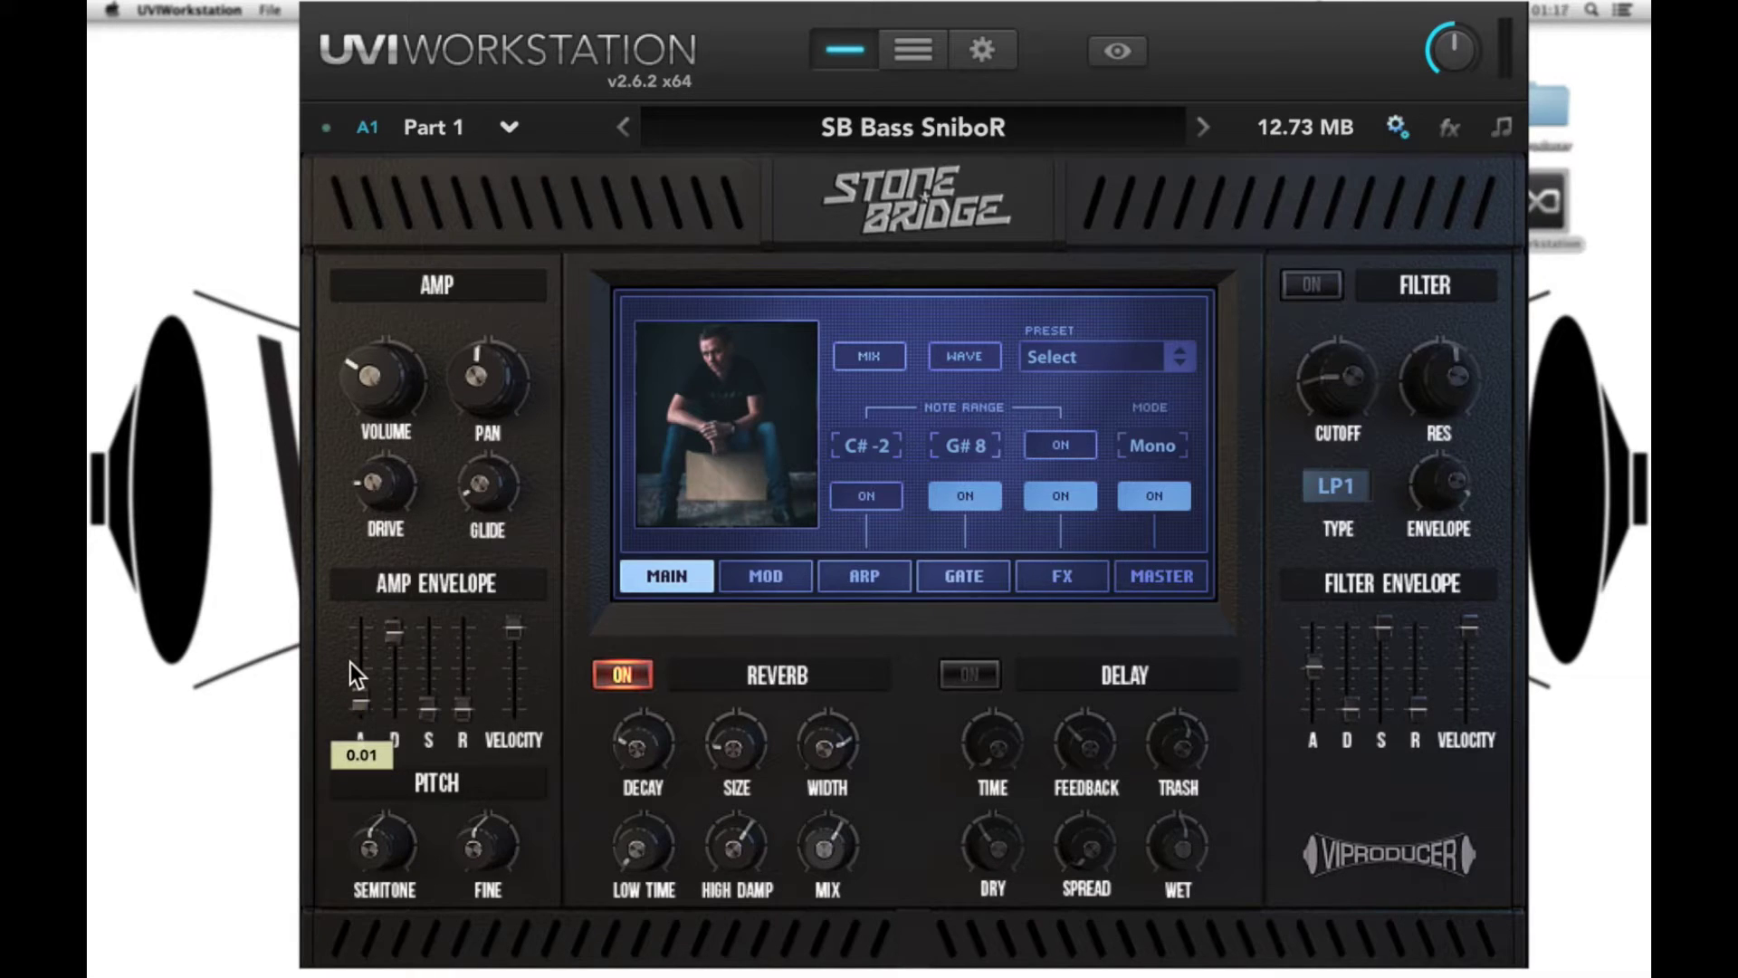
pyautogui.moveTo(434, 670)
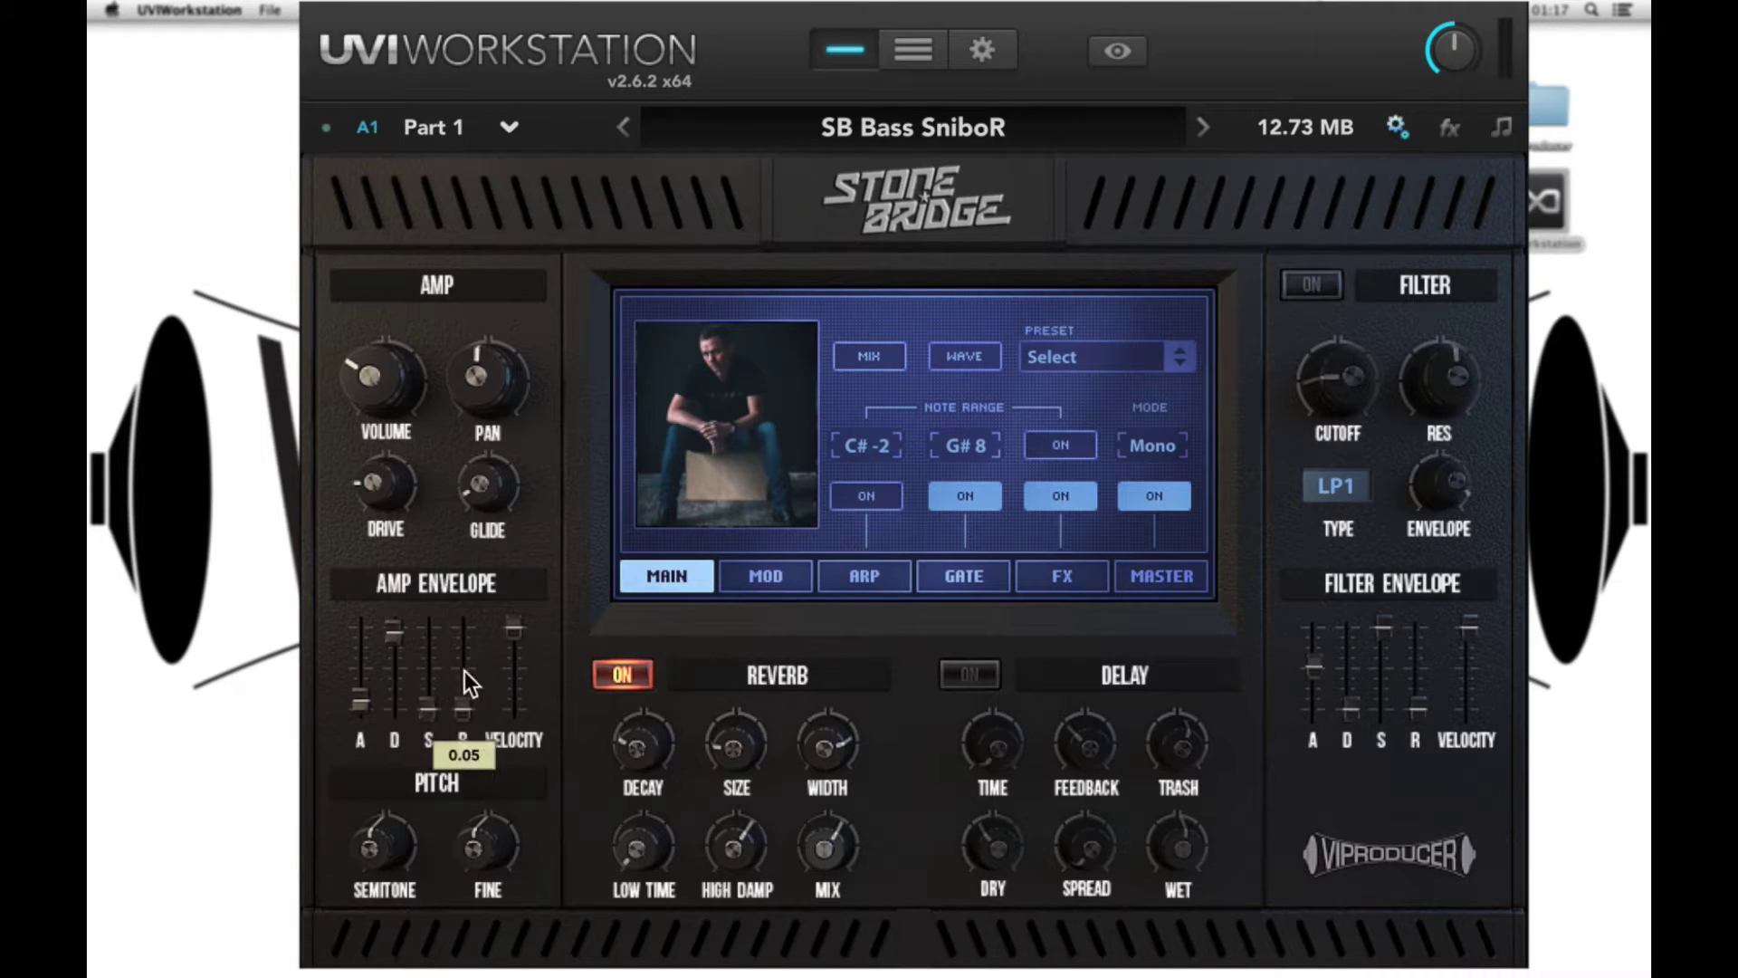
pyautogui.moveTo(512, 670)
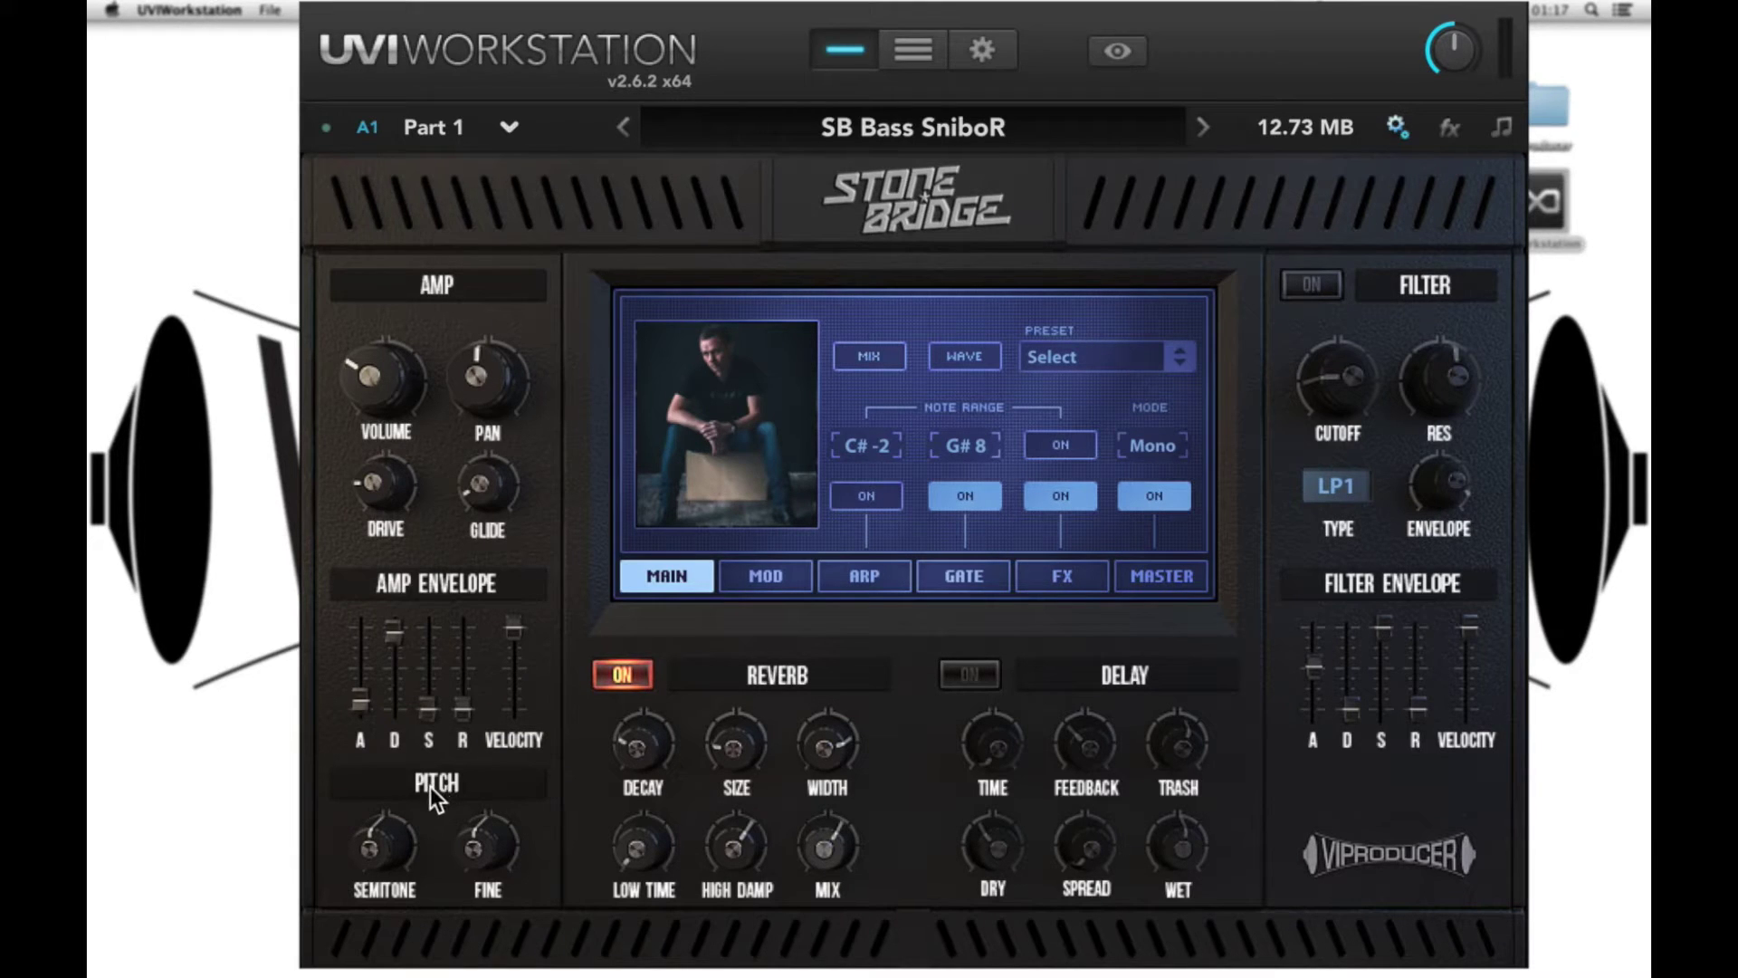
# Switch the Filter section on and leave its type set to LP1.
pyautogui.moveTo(365, 850)
pyautogui.moveTo(501, 851)
pyautogui.click(1309, 285)
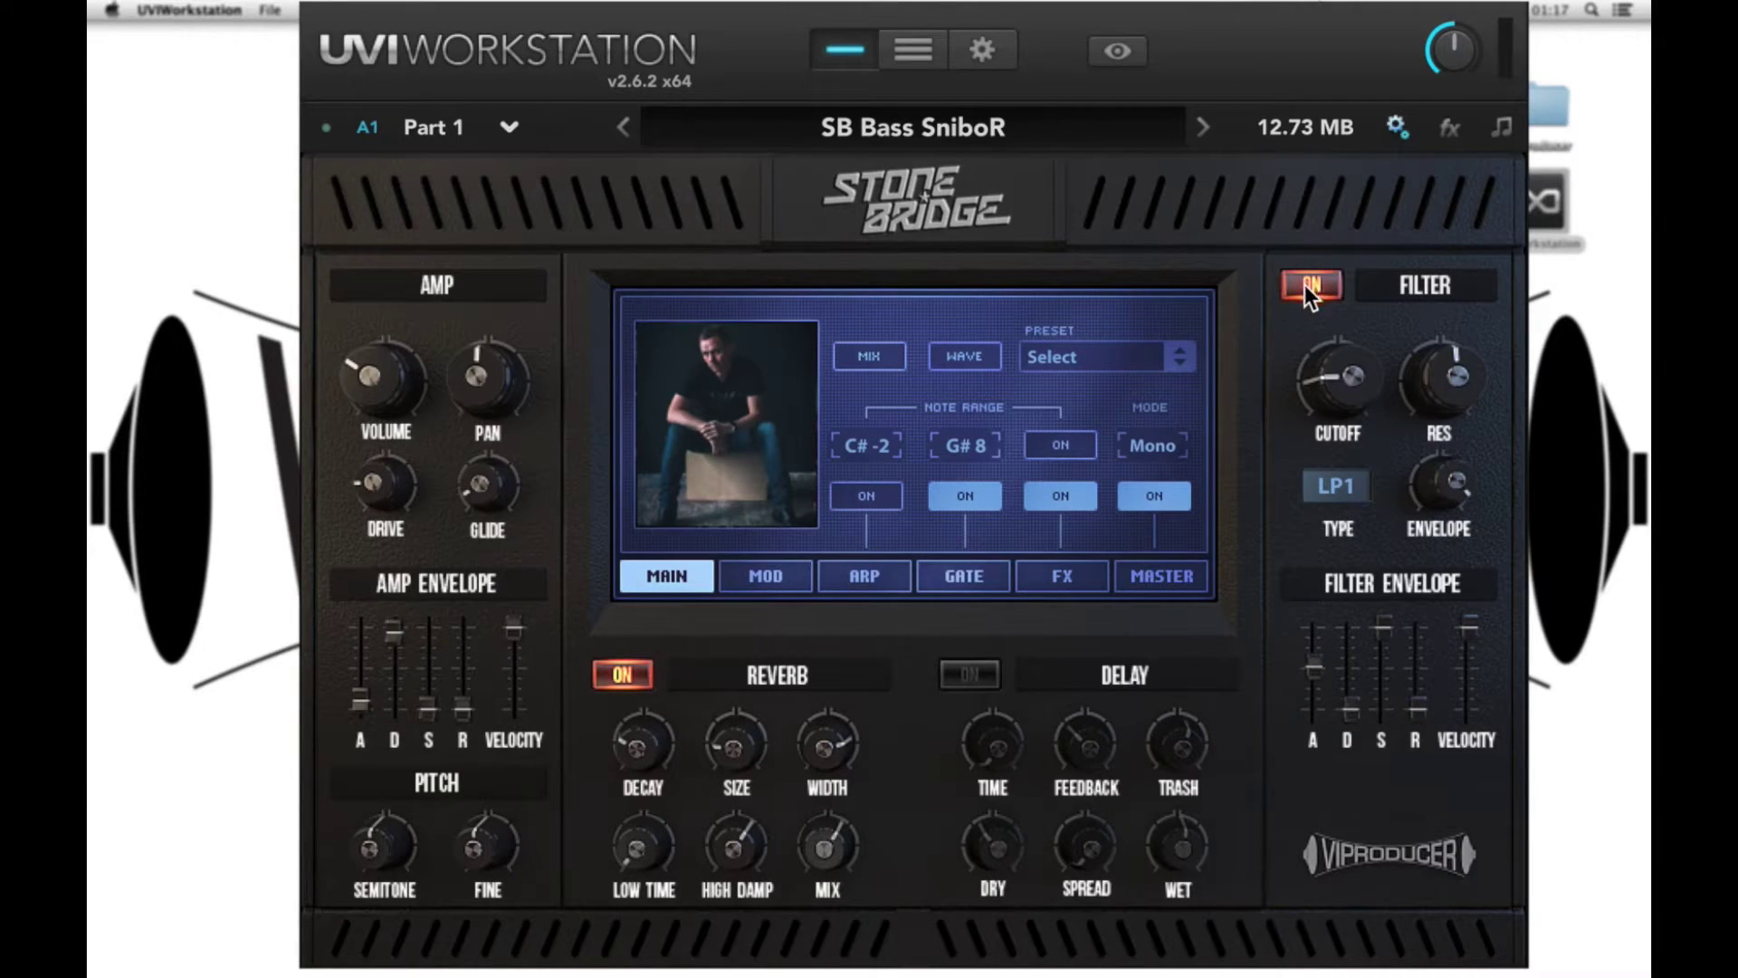
pyautogui.moveTo(1448, 372)
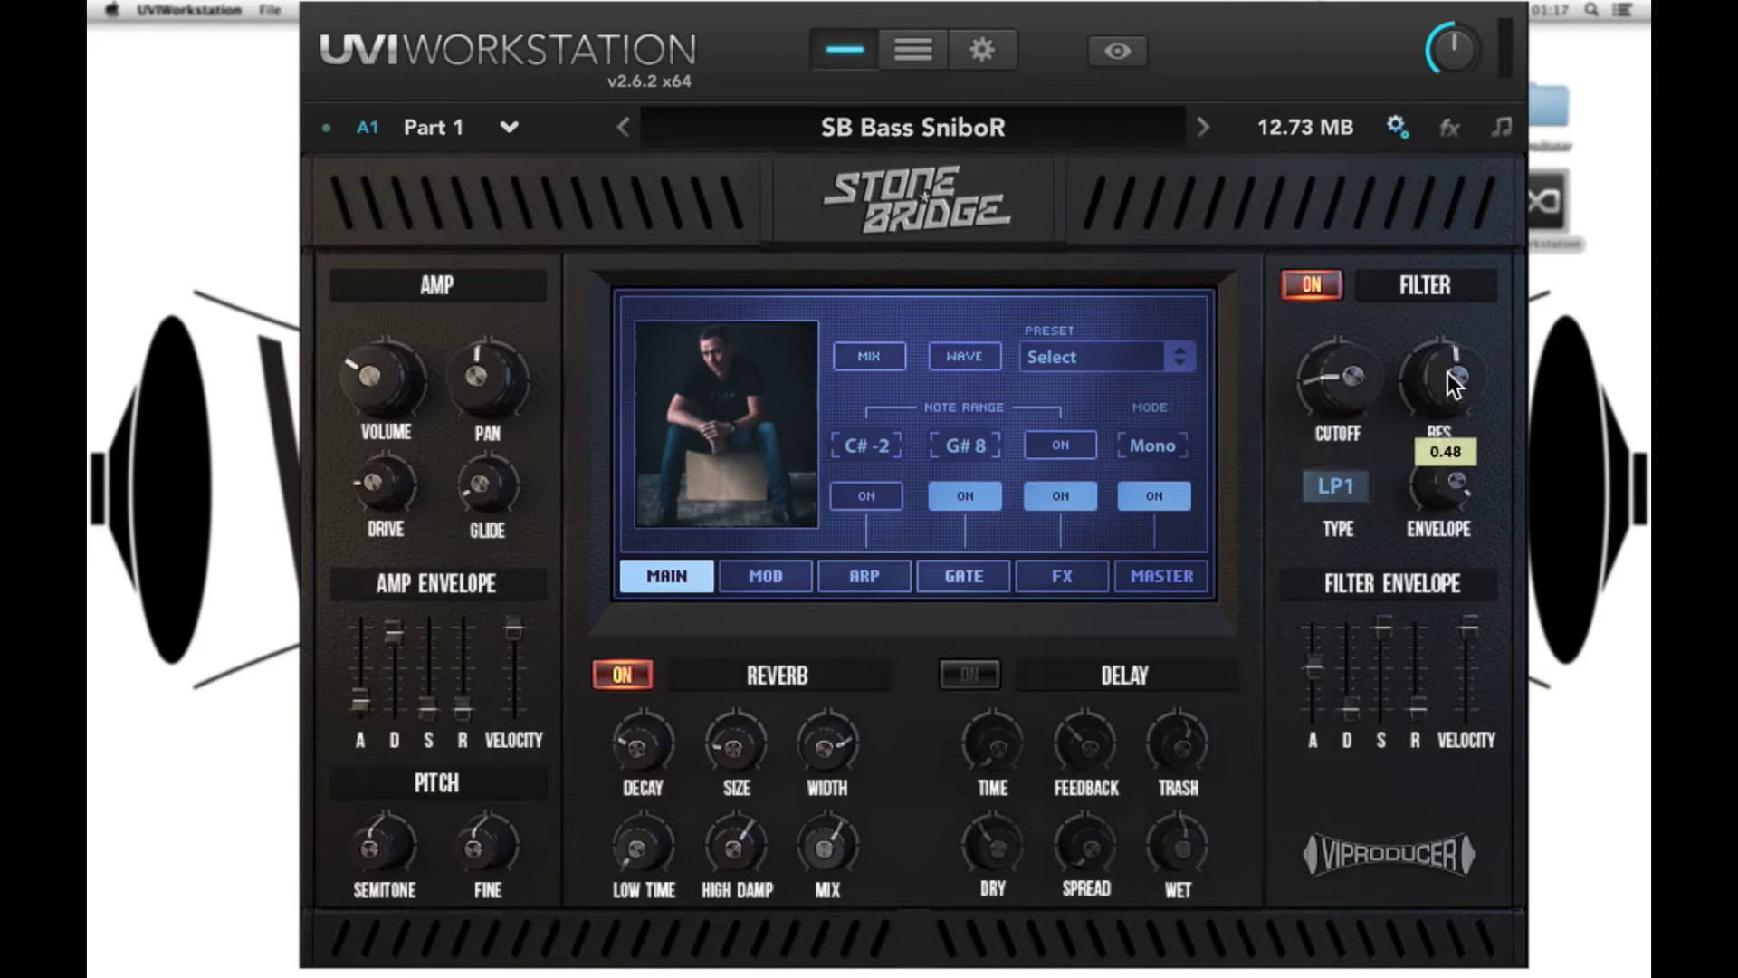
pyautogui.moveTo(1449, 483)
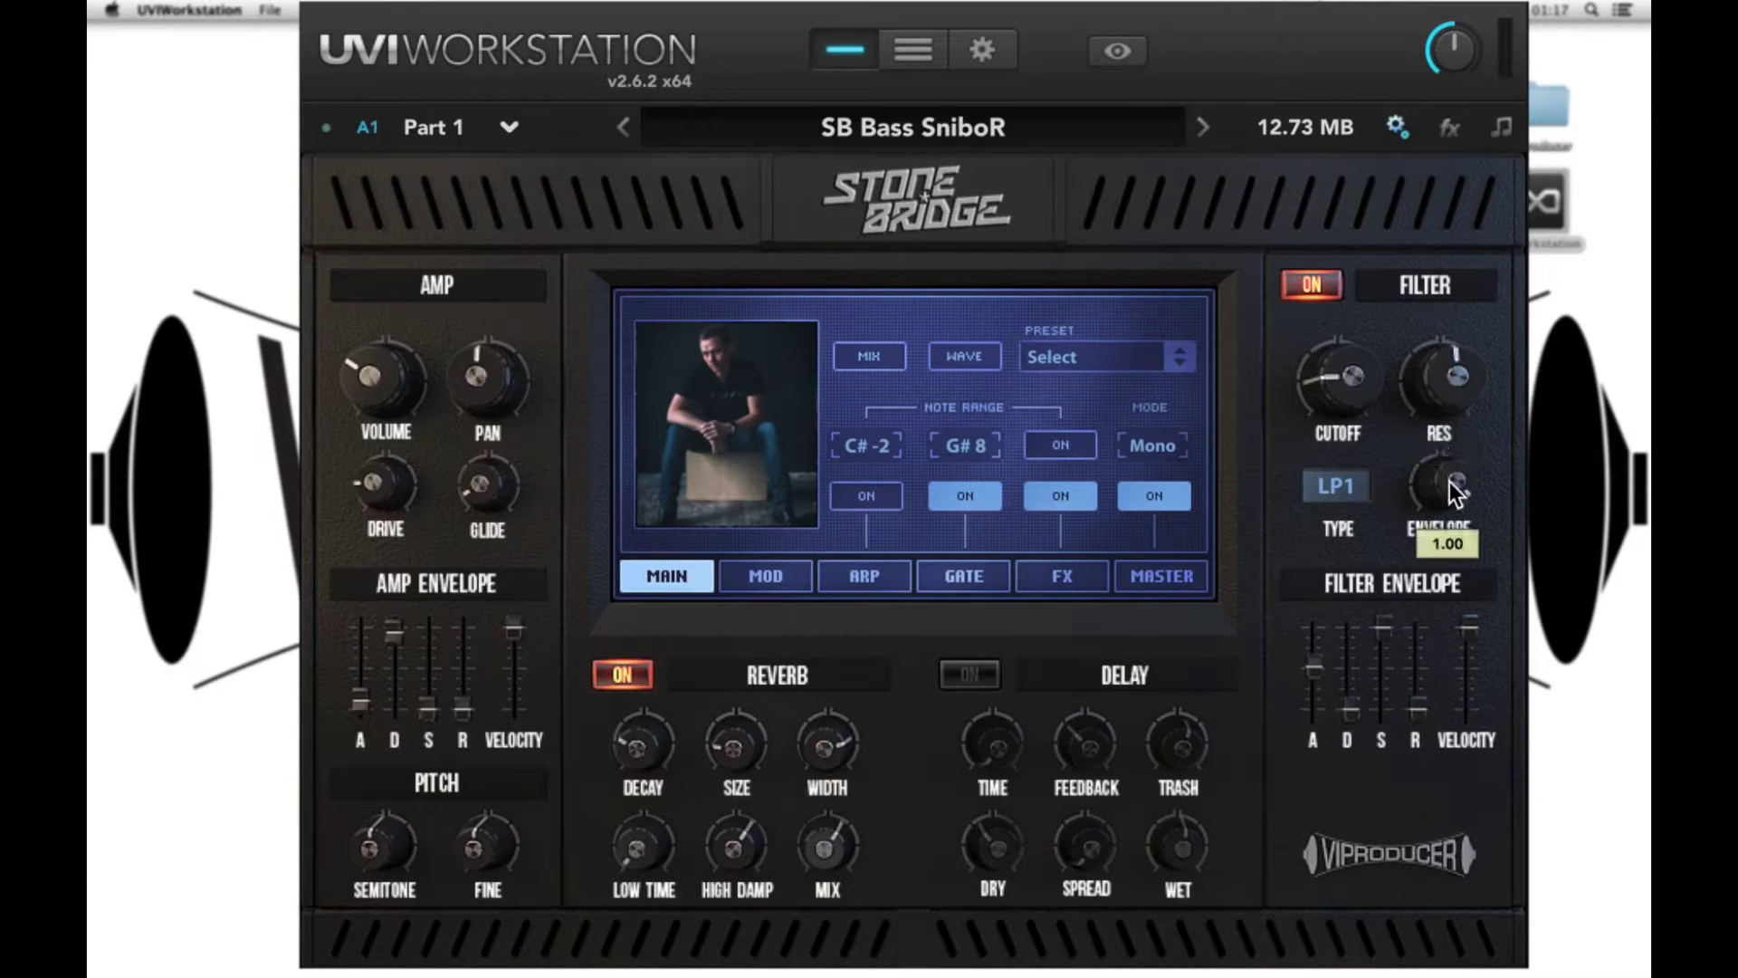
pyautogui.click(1335, 489)
pyautogui.scroll(-5, 1337, 652)
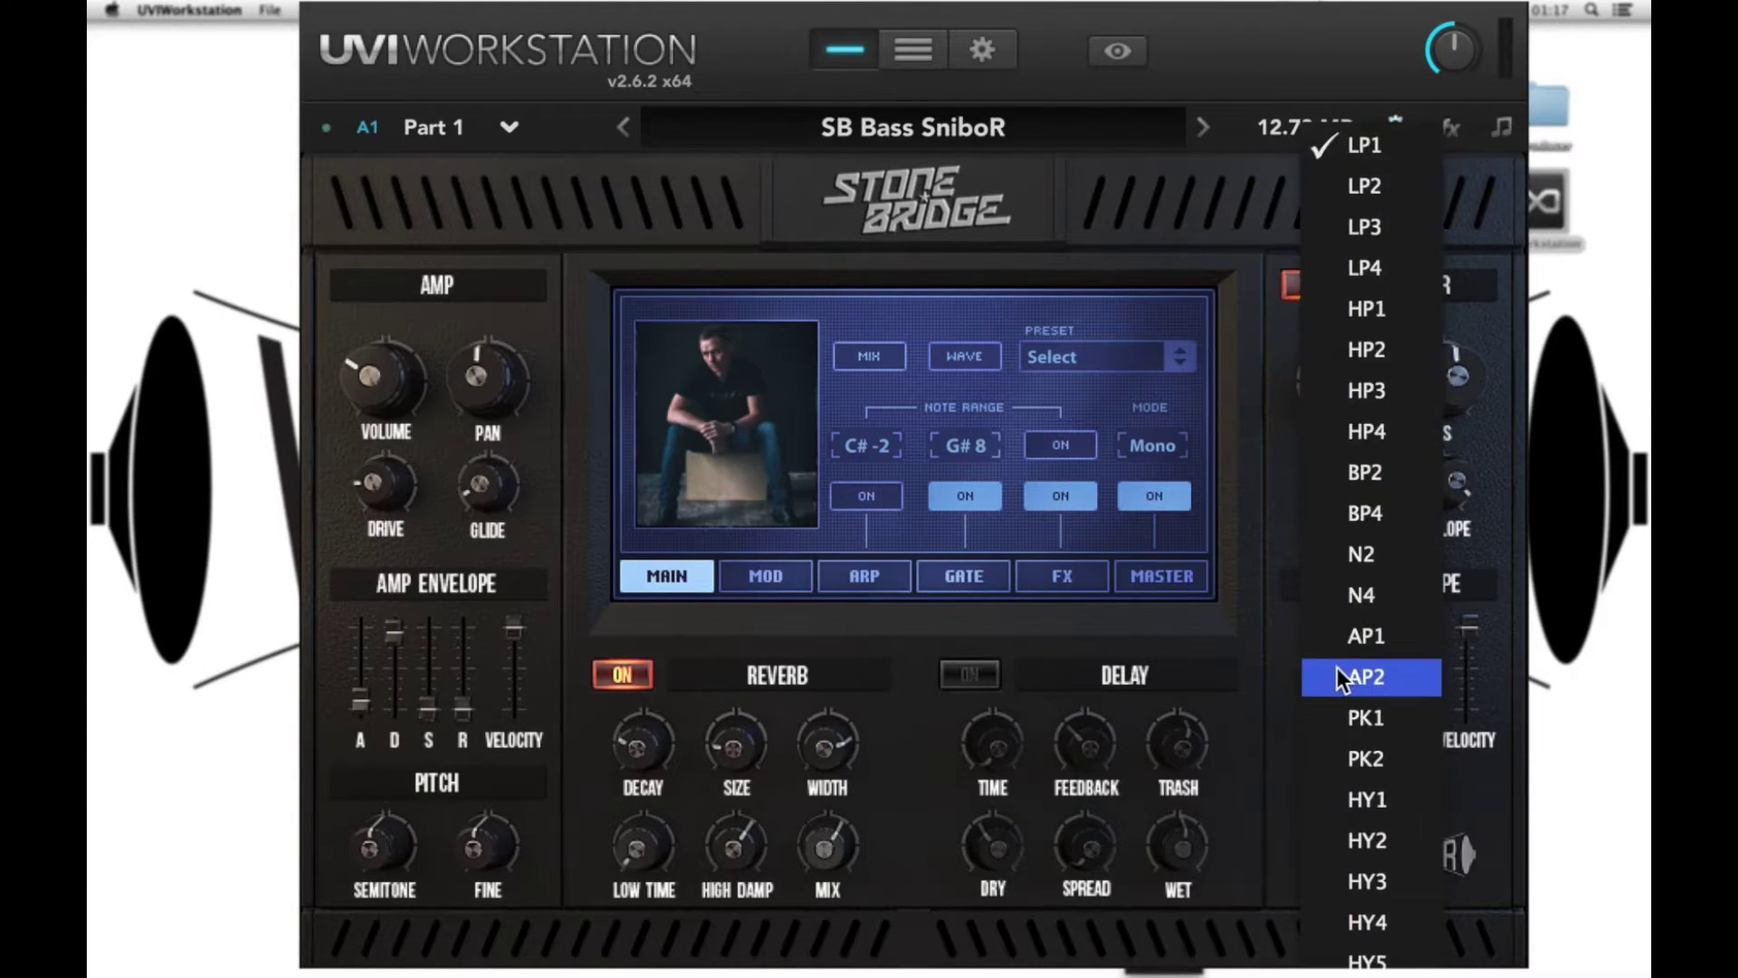
pyautogui.click(1278, 452)
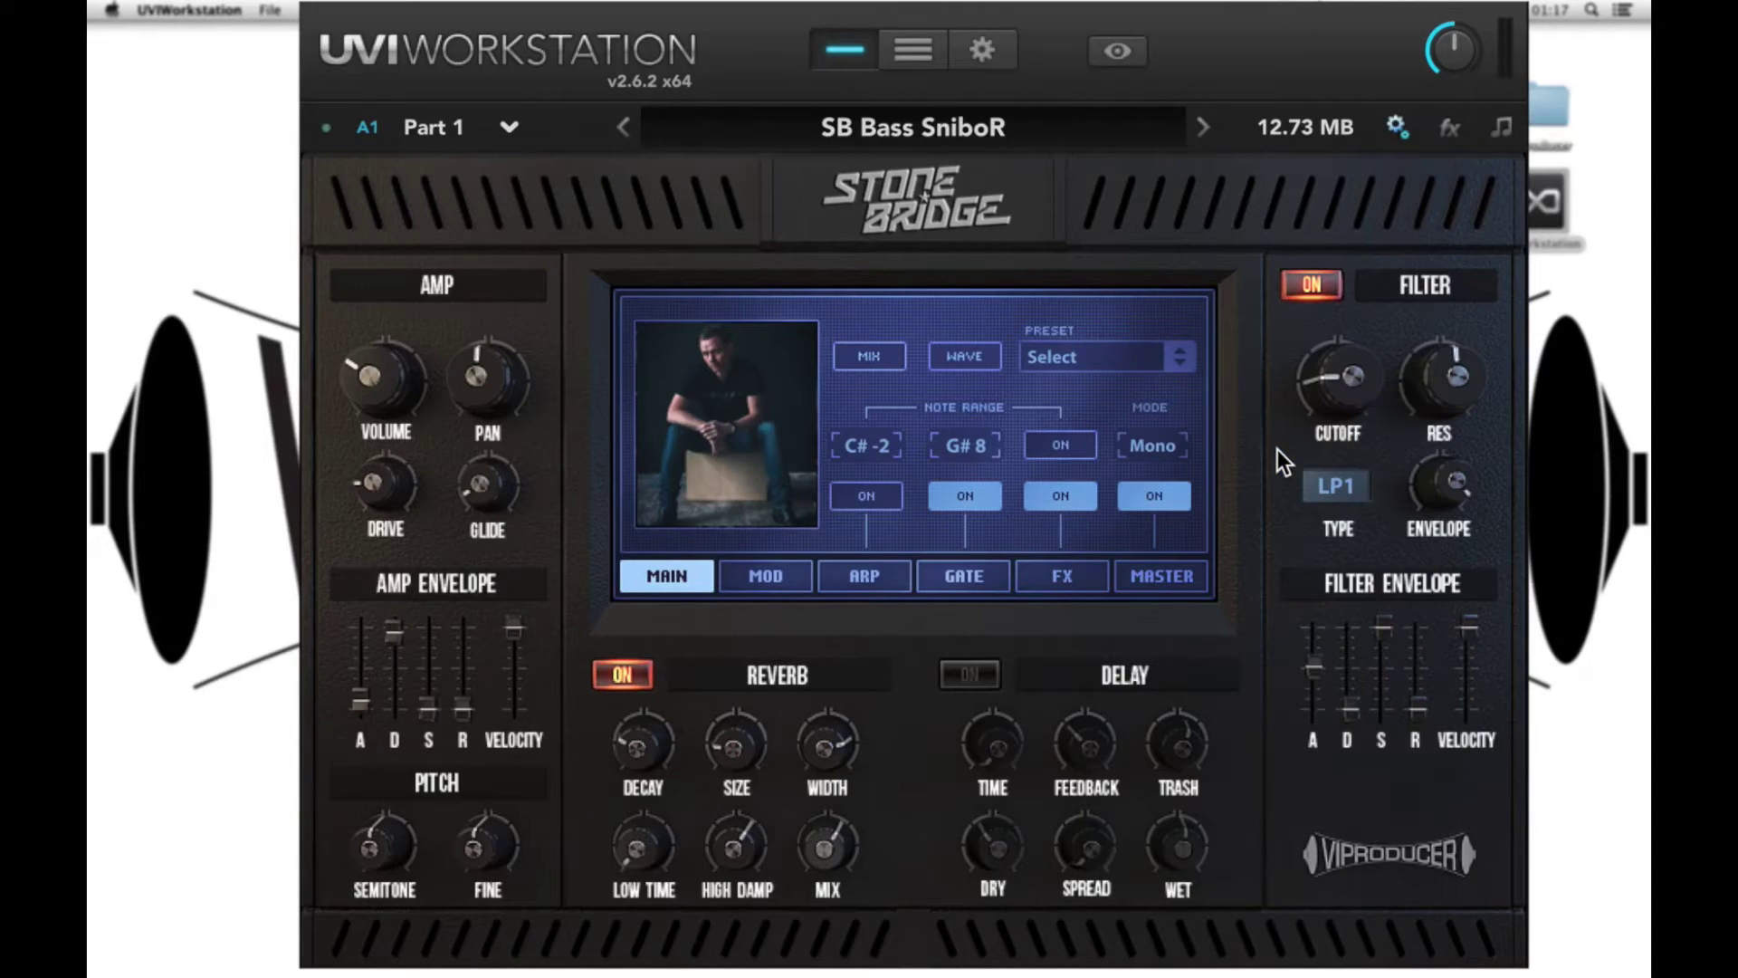
pyautogui.moveTo(1466, 673)
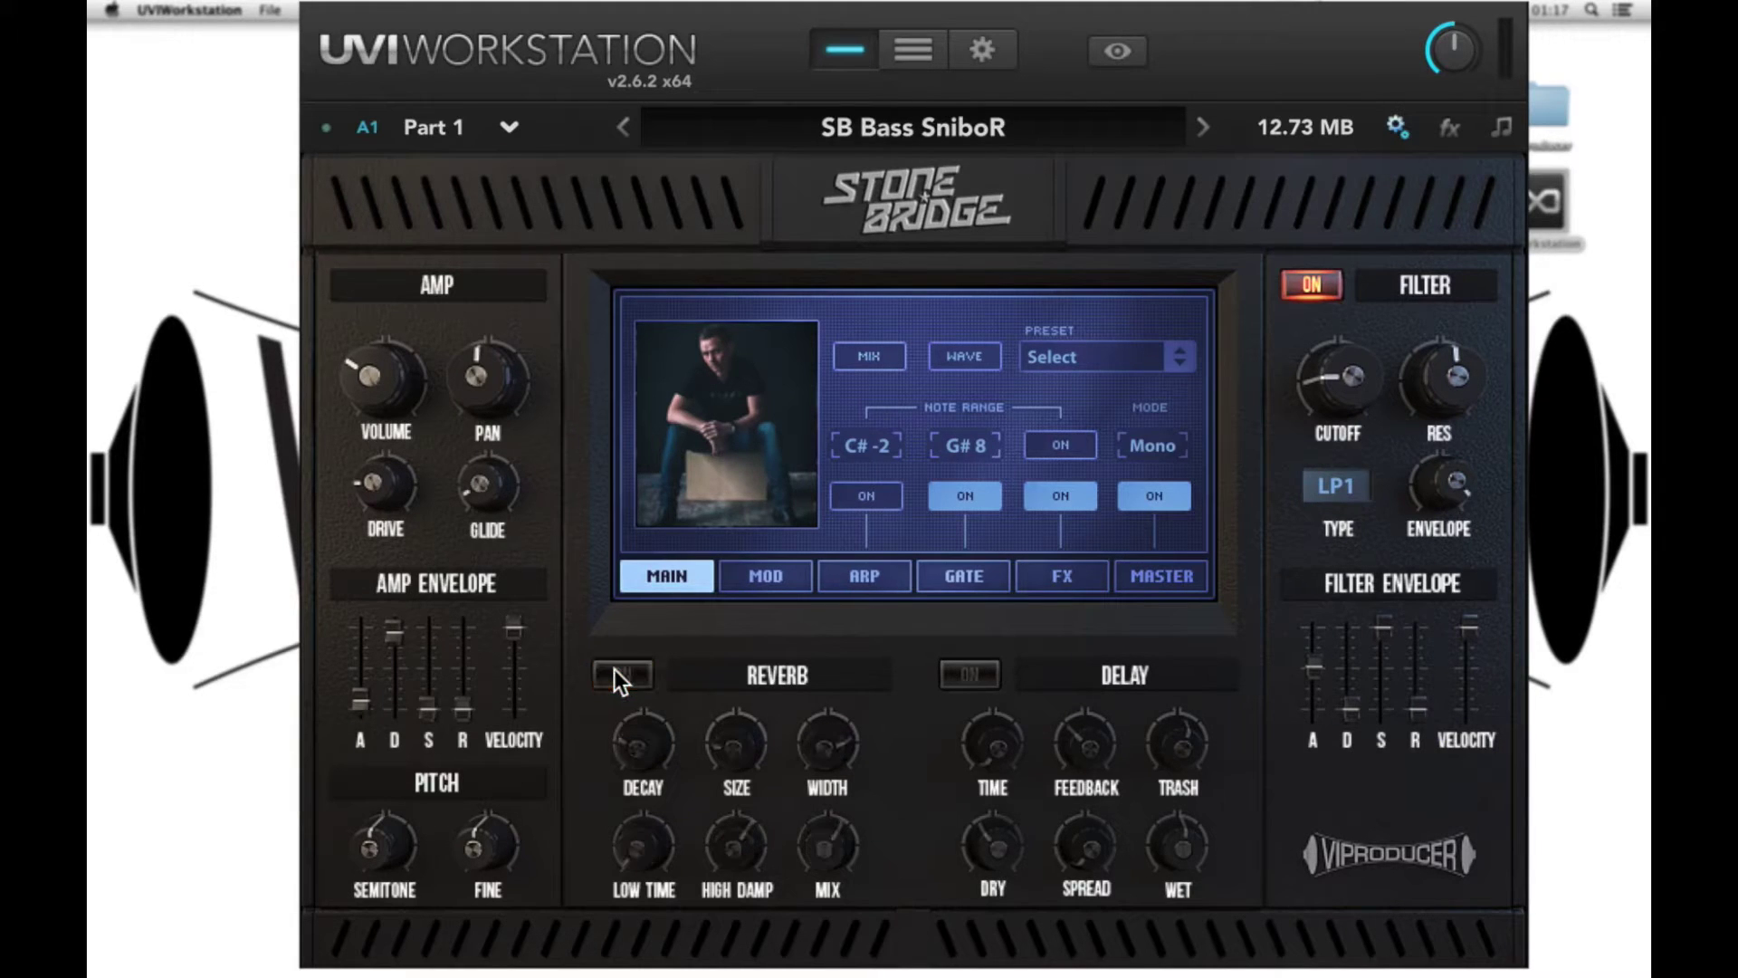
# Turn the Delay on, then switch the Reverb off and back on so both effects run.
pyautogui.click(967, 675)
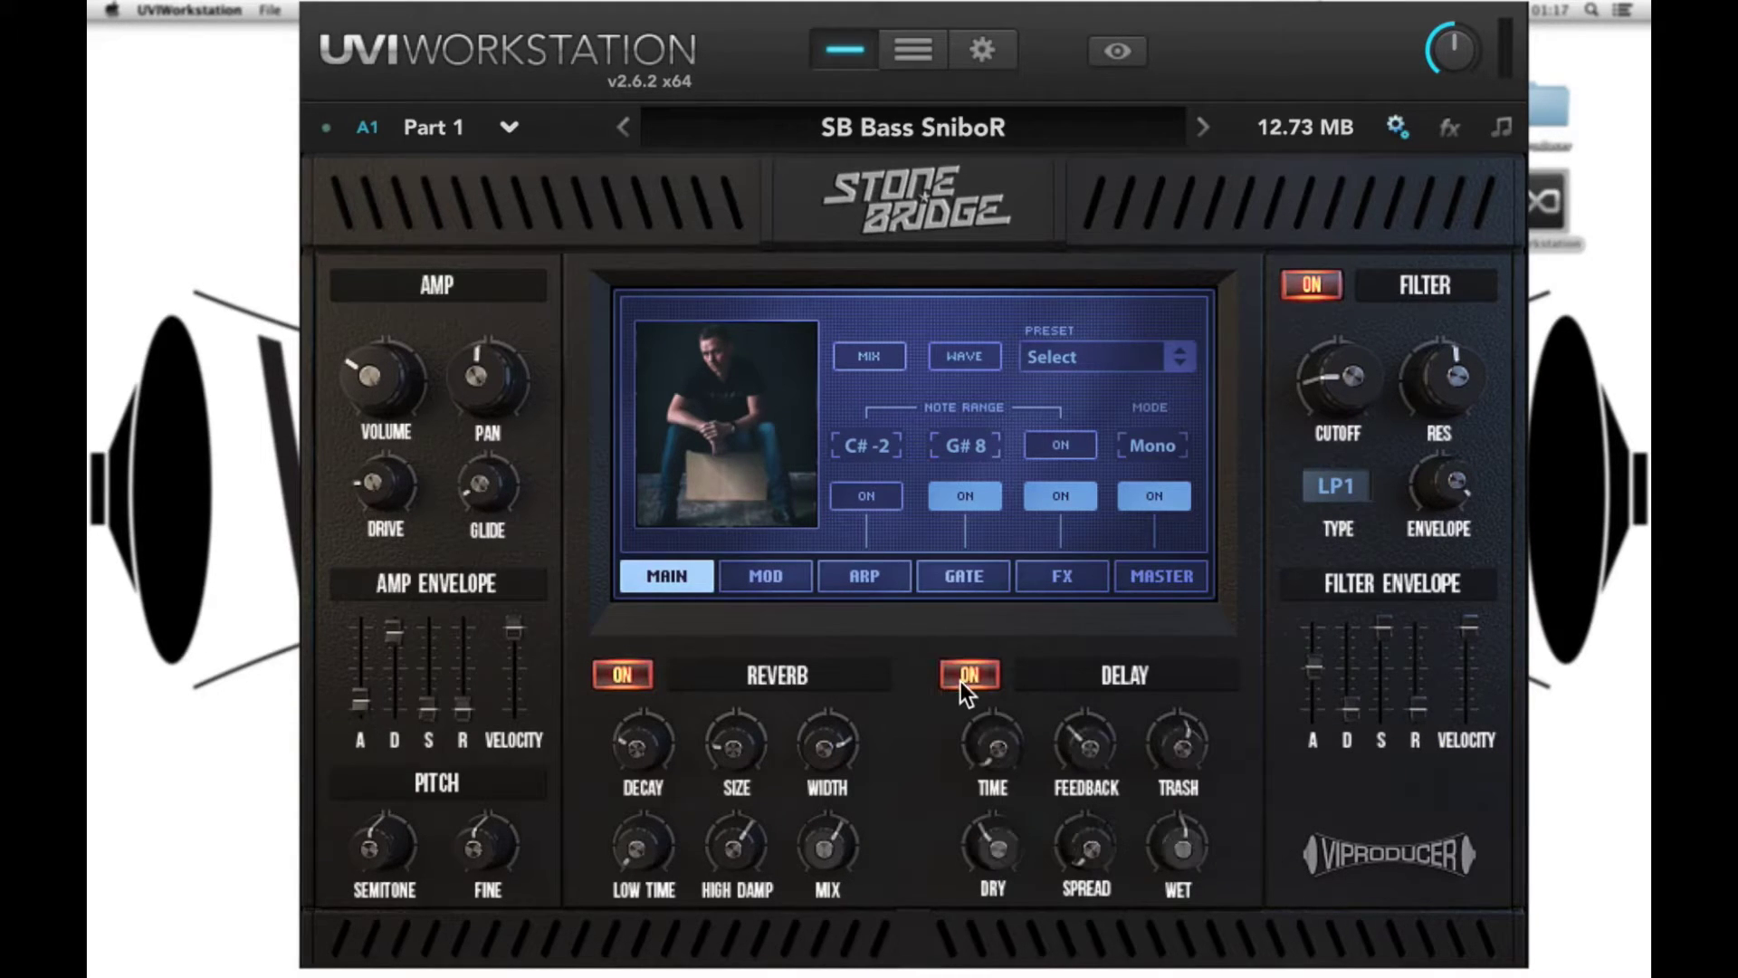
pyautogui.moveTo(647, 747)
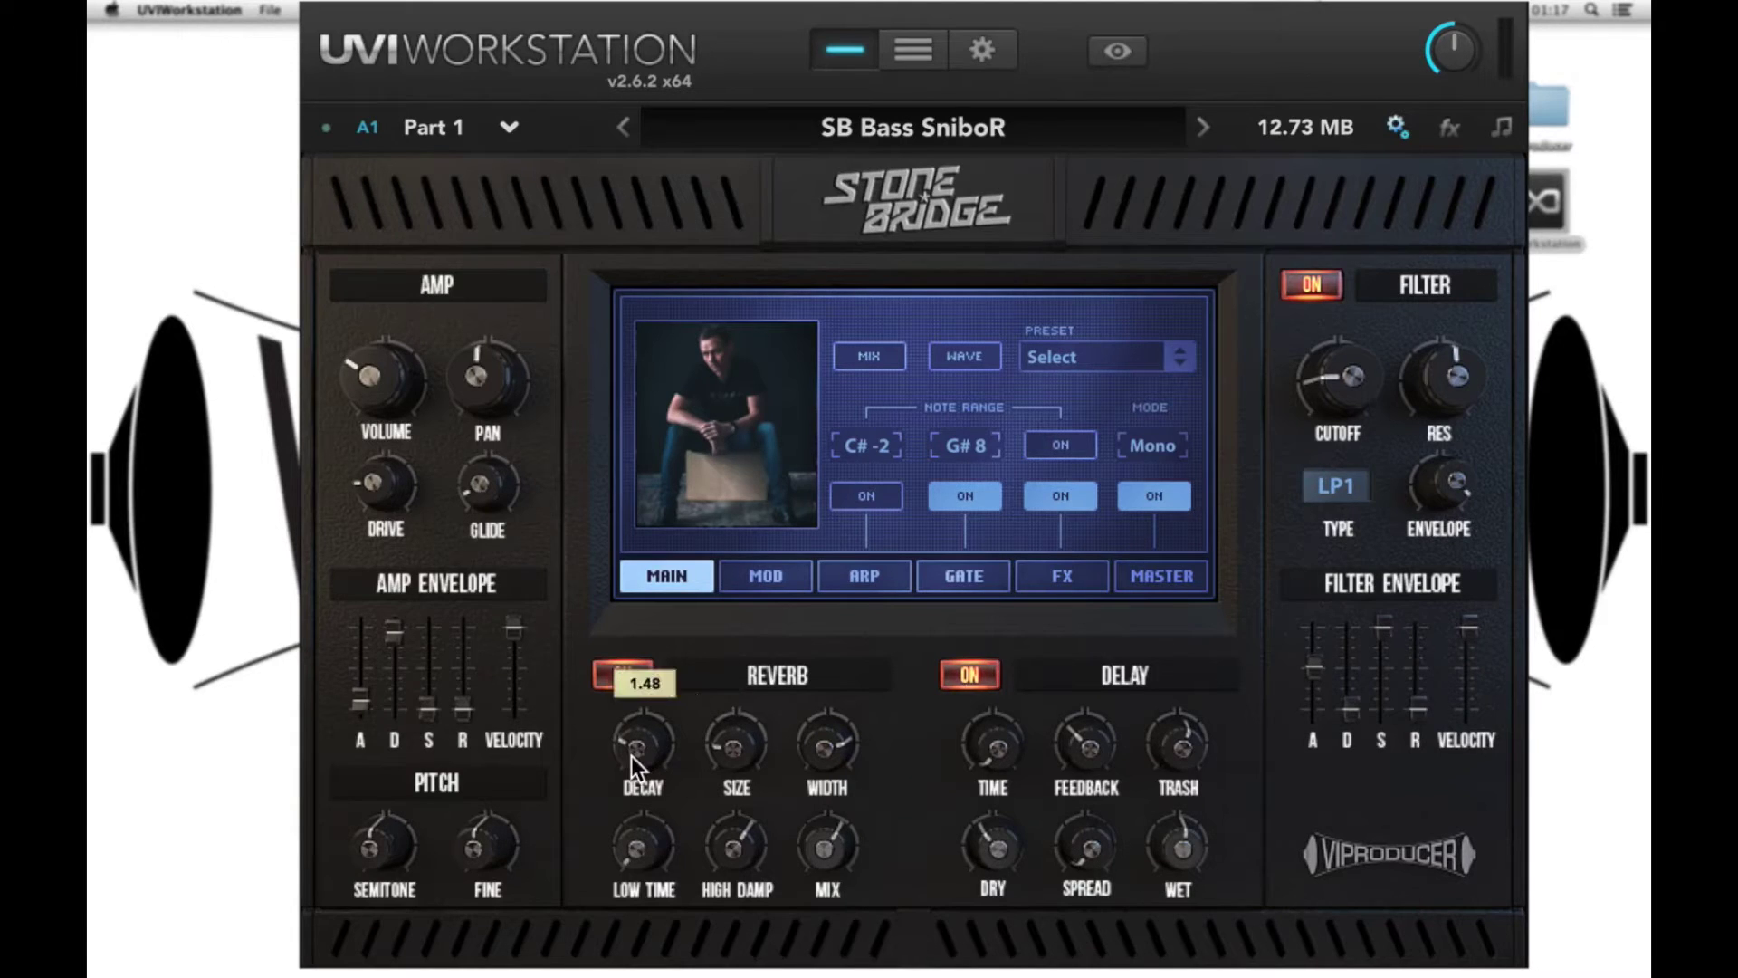
pyautogui.moveTo(730, 748)
pyautogui.moveTo(815, 743)
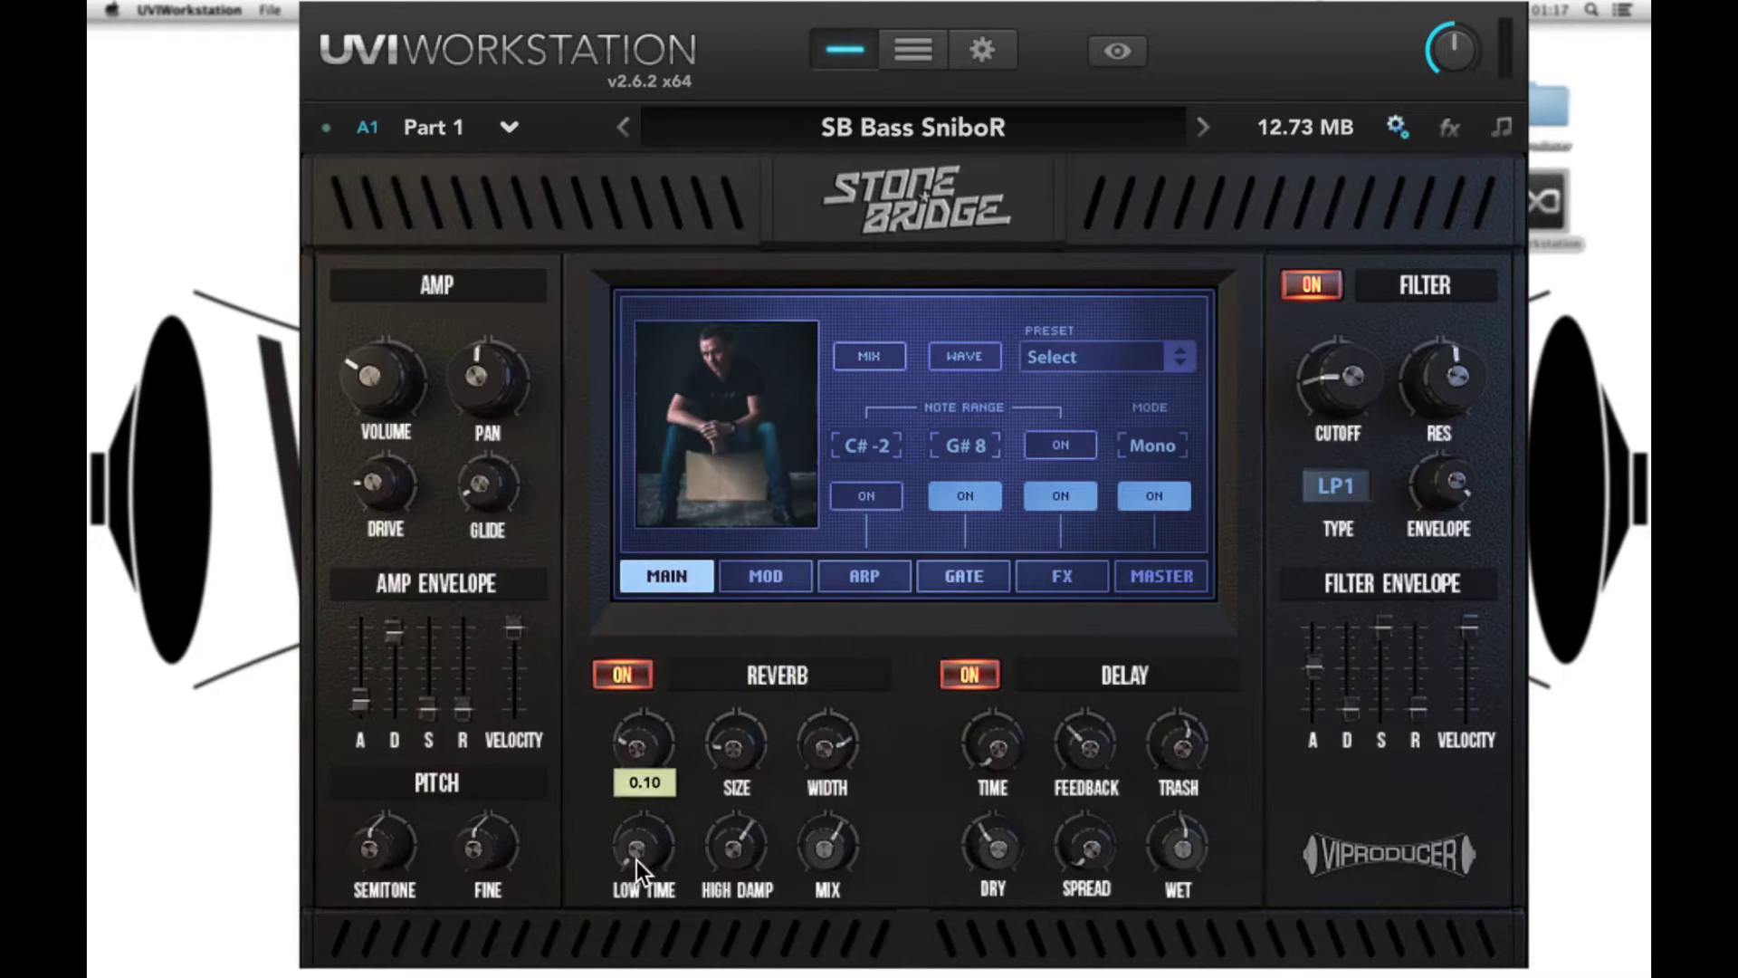
pyautogui.moveTo(714, 854)
pyautogui.moveTo(818, 844)
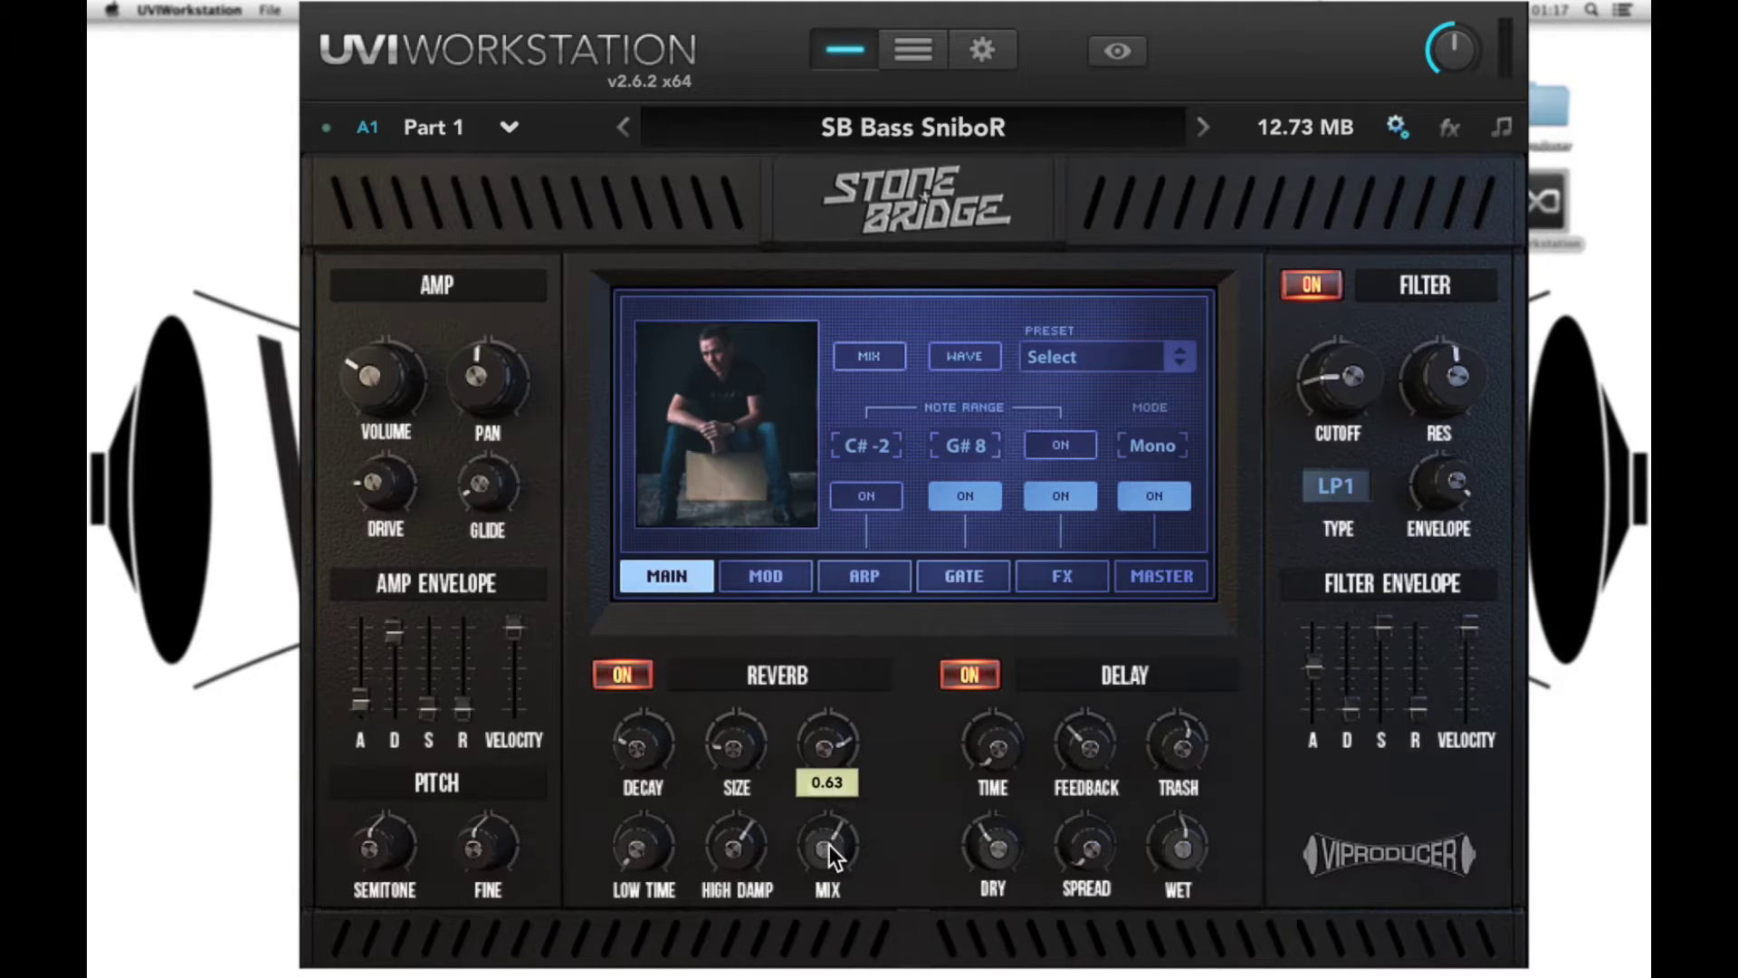
pyautogui.click(632, 675)
pyautogui.click(632, 675)
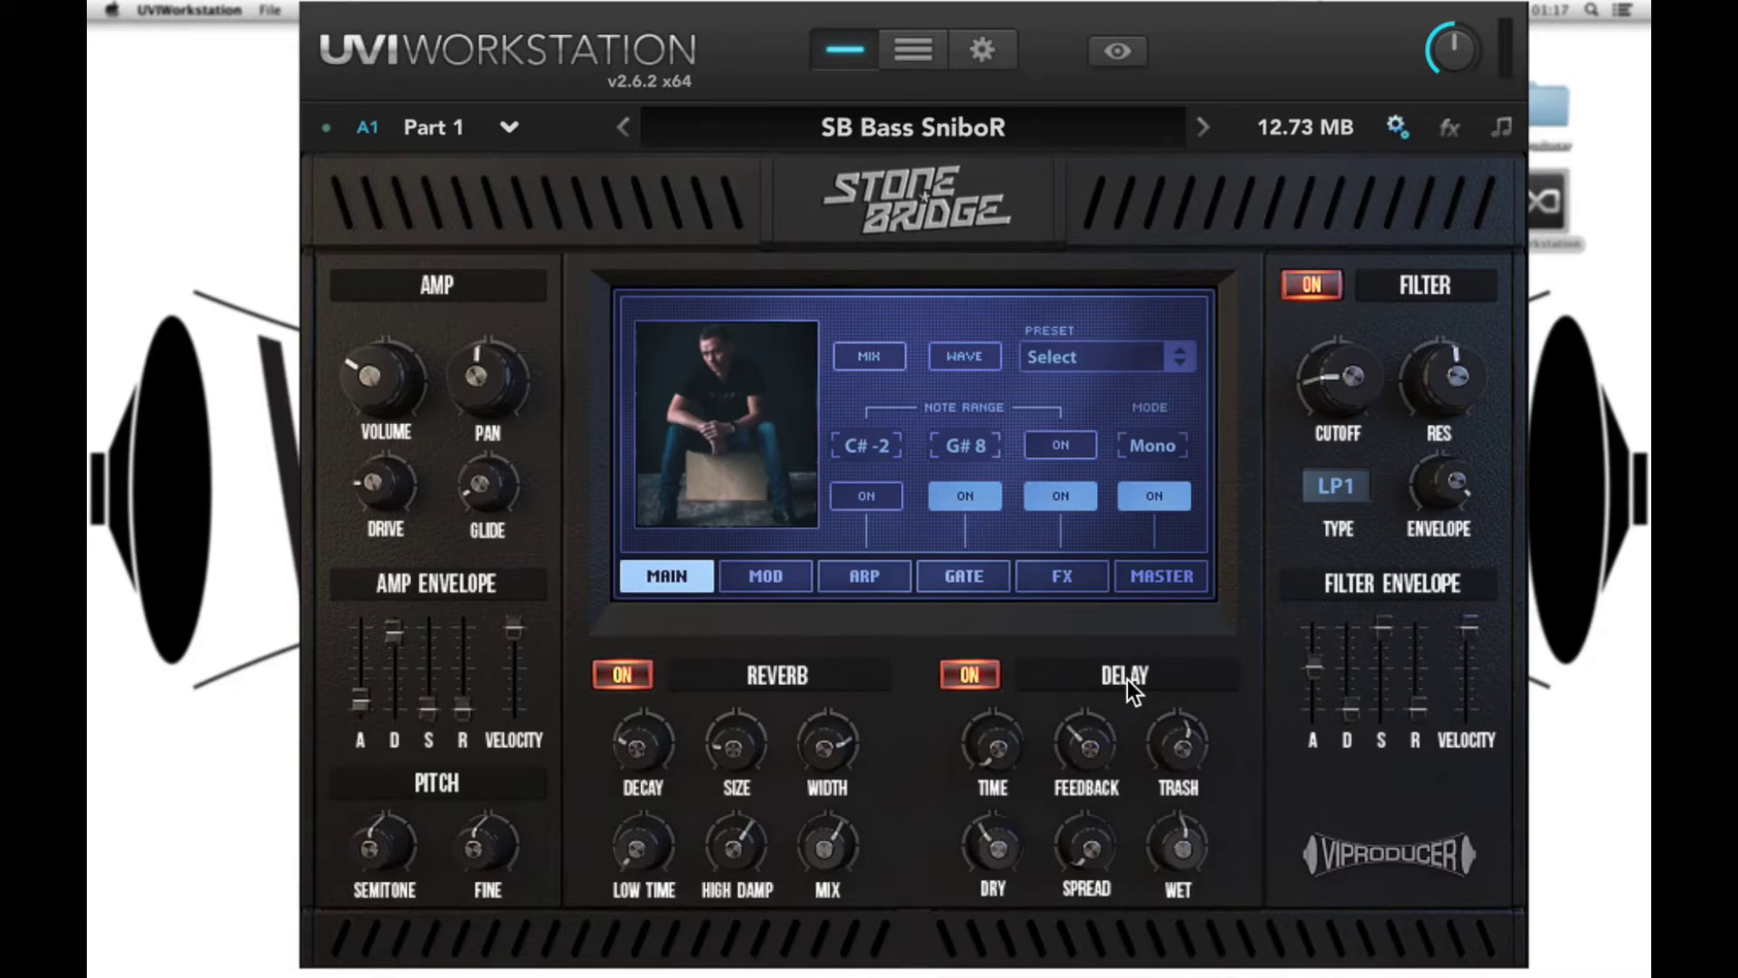
pyautogui.moveTo(1009, 734)
pyautogui.moveTo(1087, 750)
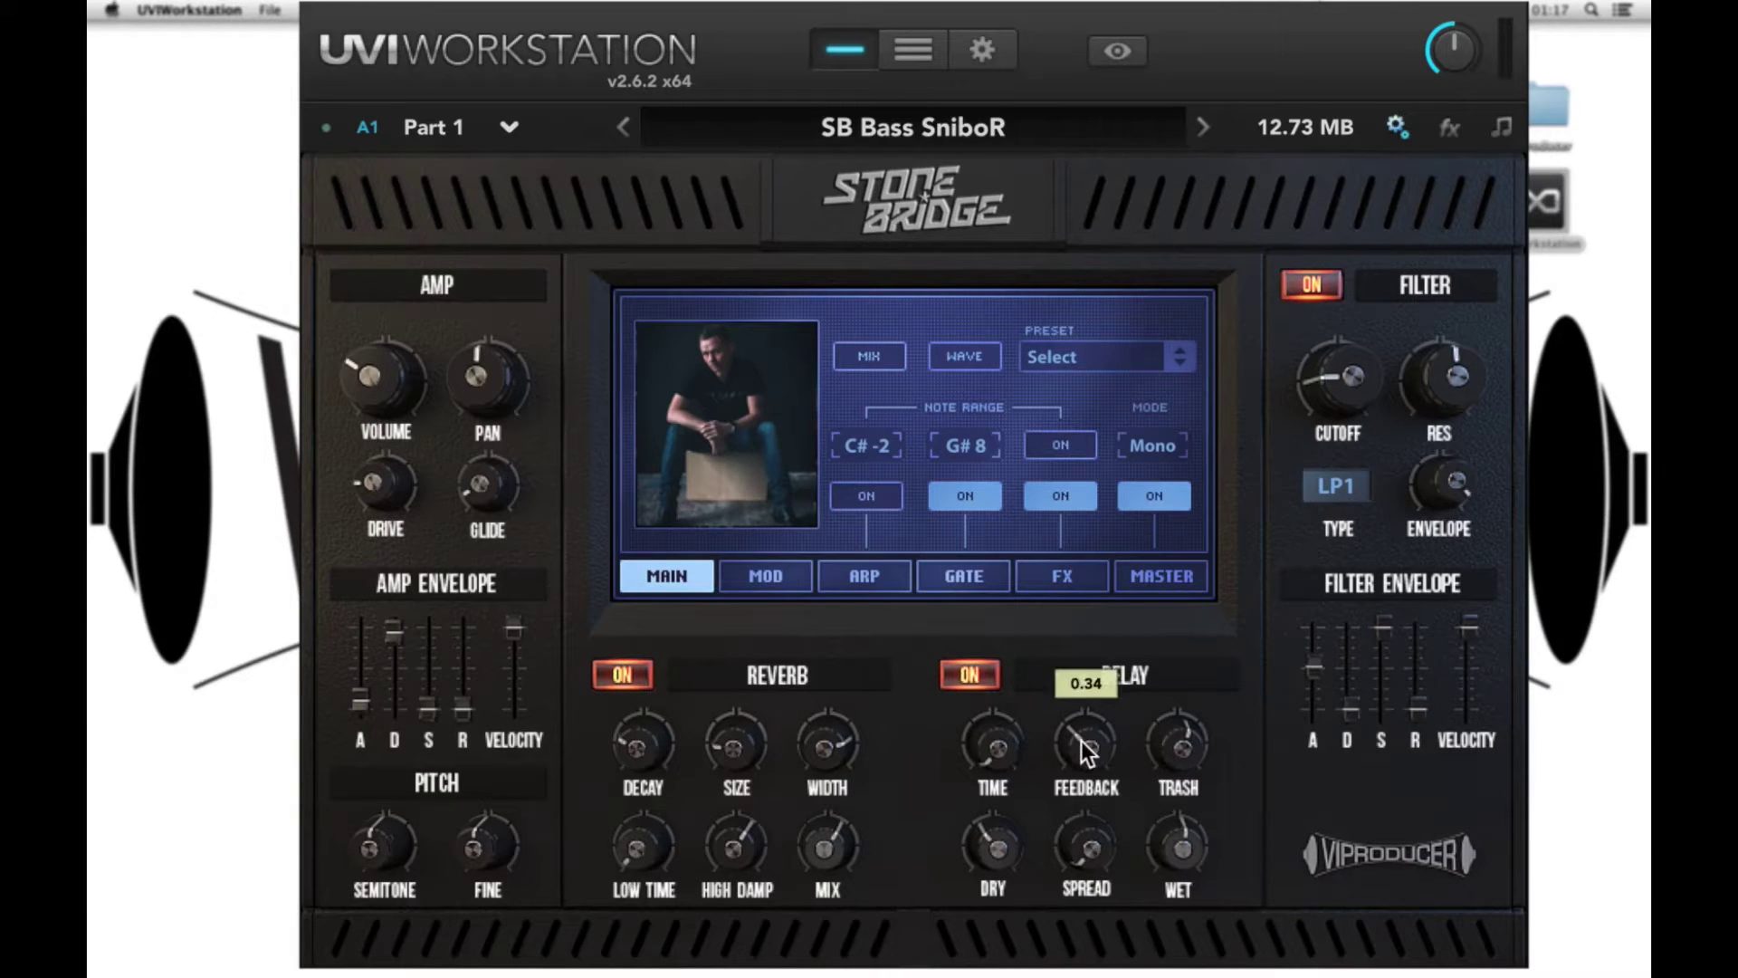
pyautogui.moveTo(1183, 747)
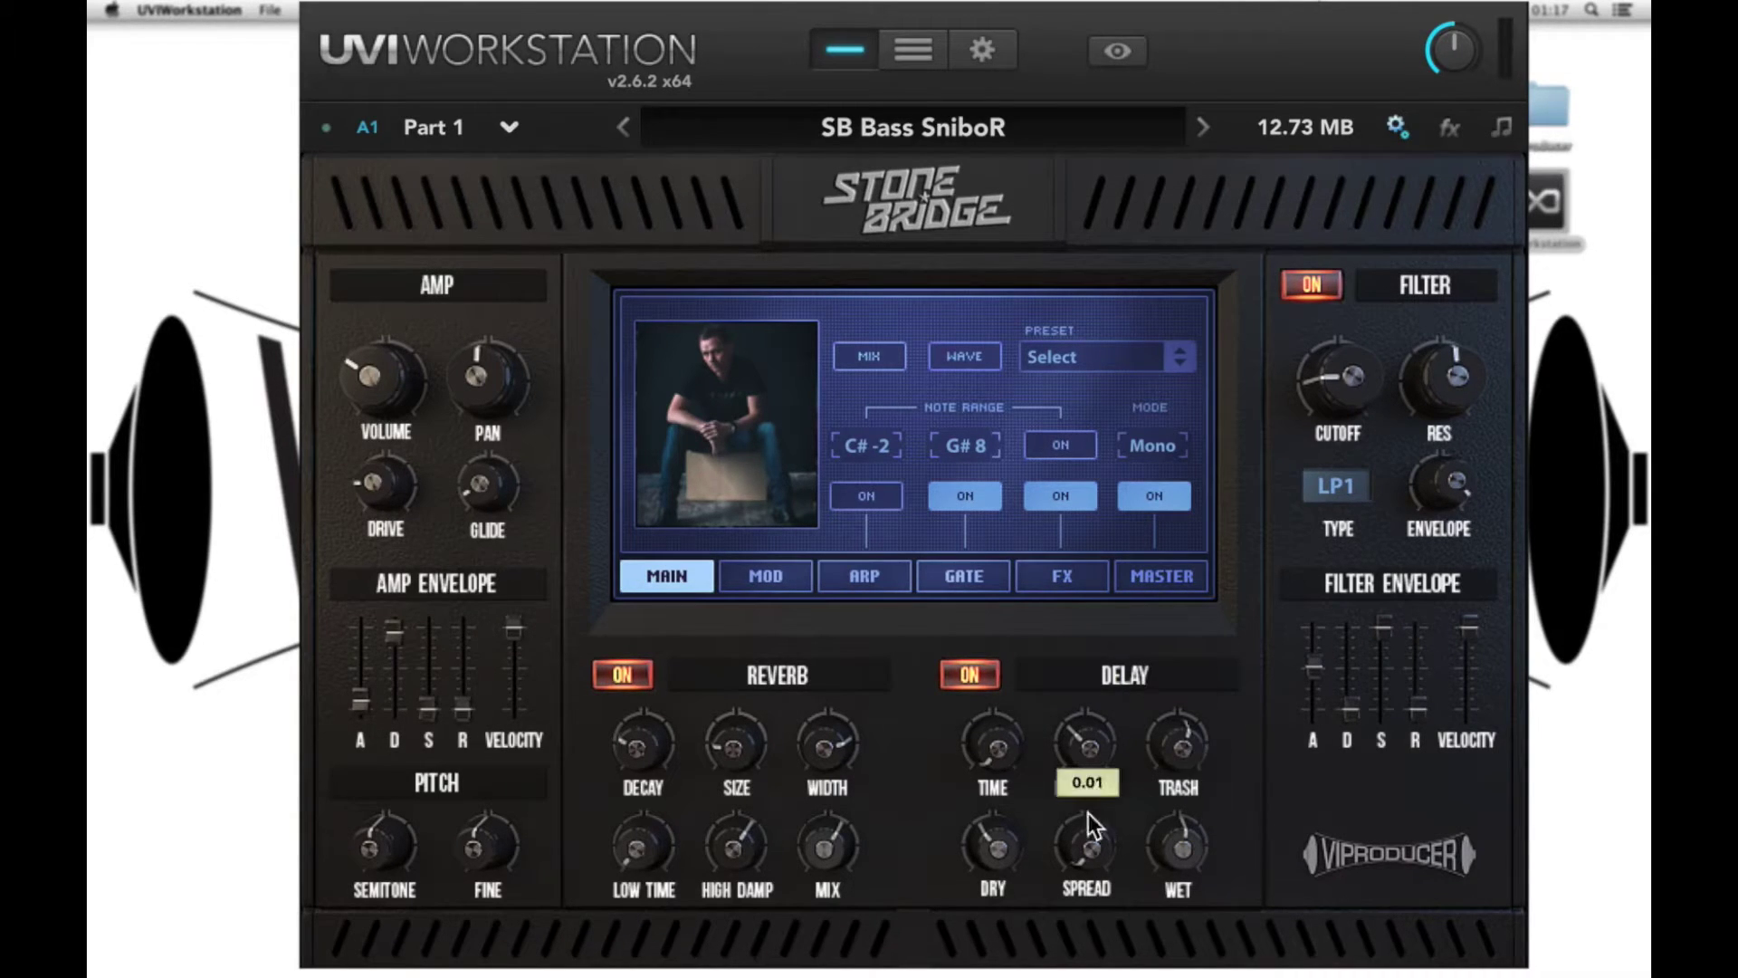
pyautogui.moveTo(1090, 850)
pyautogui.moveTo(1180, 852)
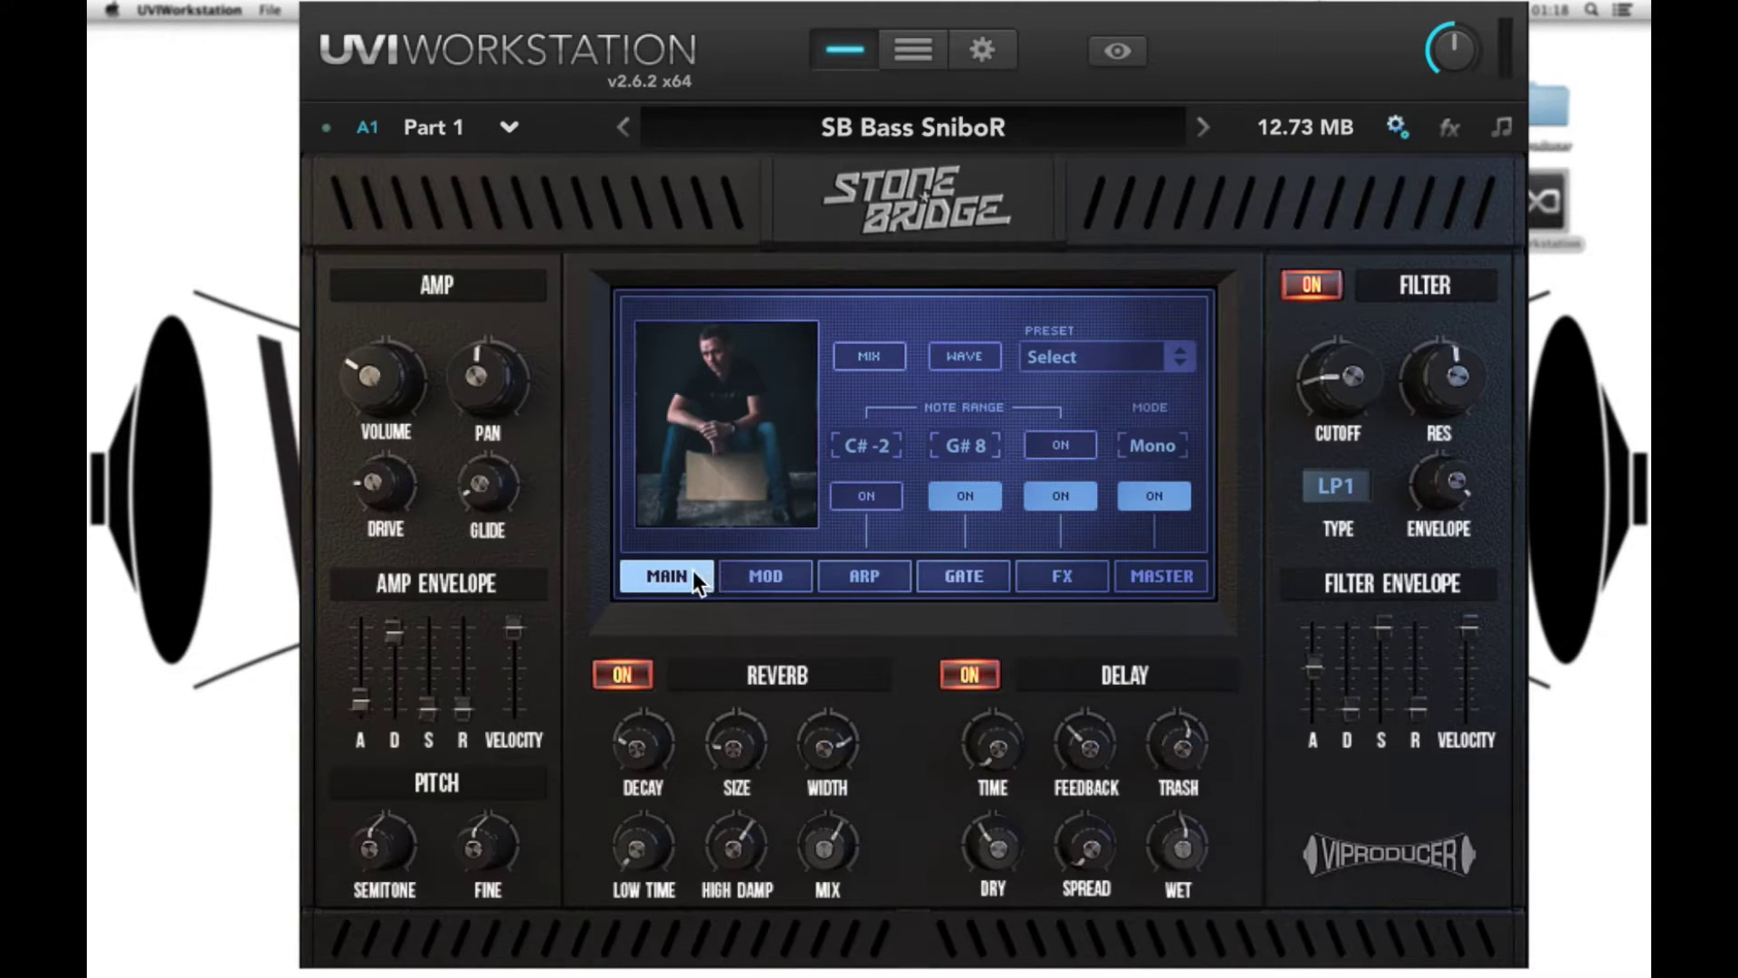
# Pick the Amp category in the Preset selector, leaving it at Amp > Select with no preset chosen.
pyautogui.click(1067, 353)
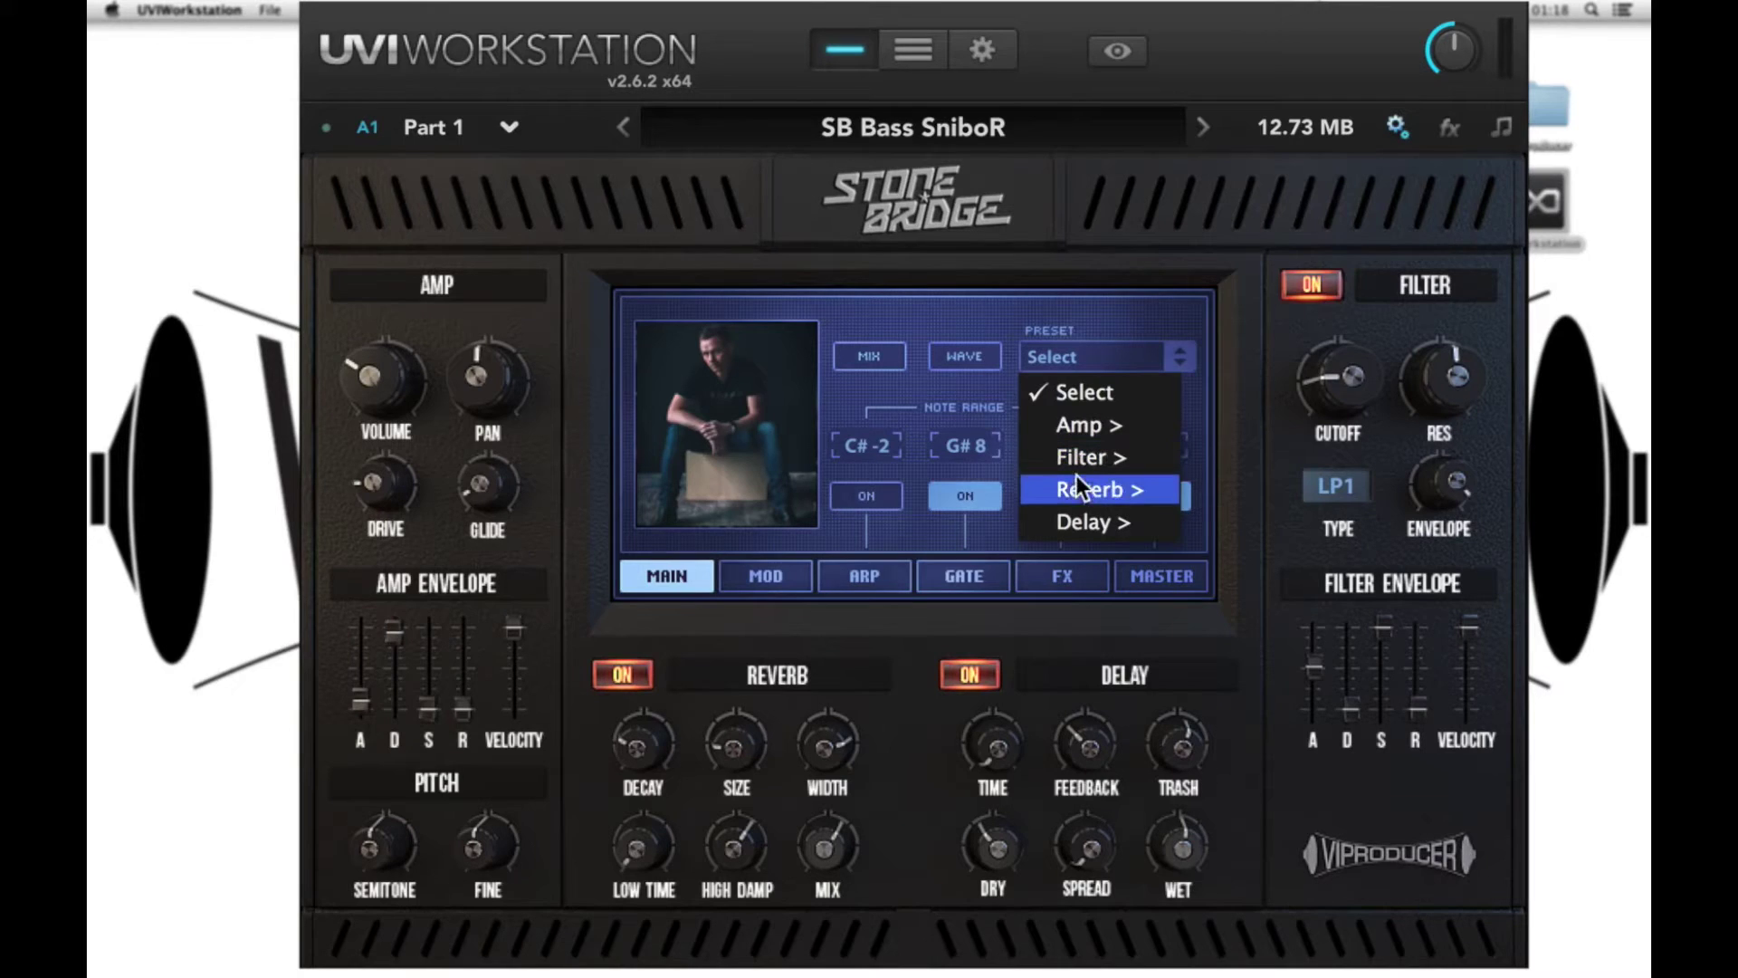
pyautogui.click(1071, 426)
pyautogui.click(1131, 353)
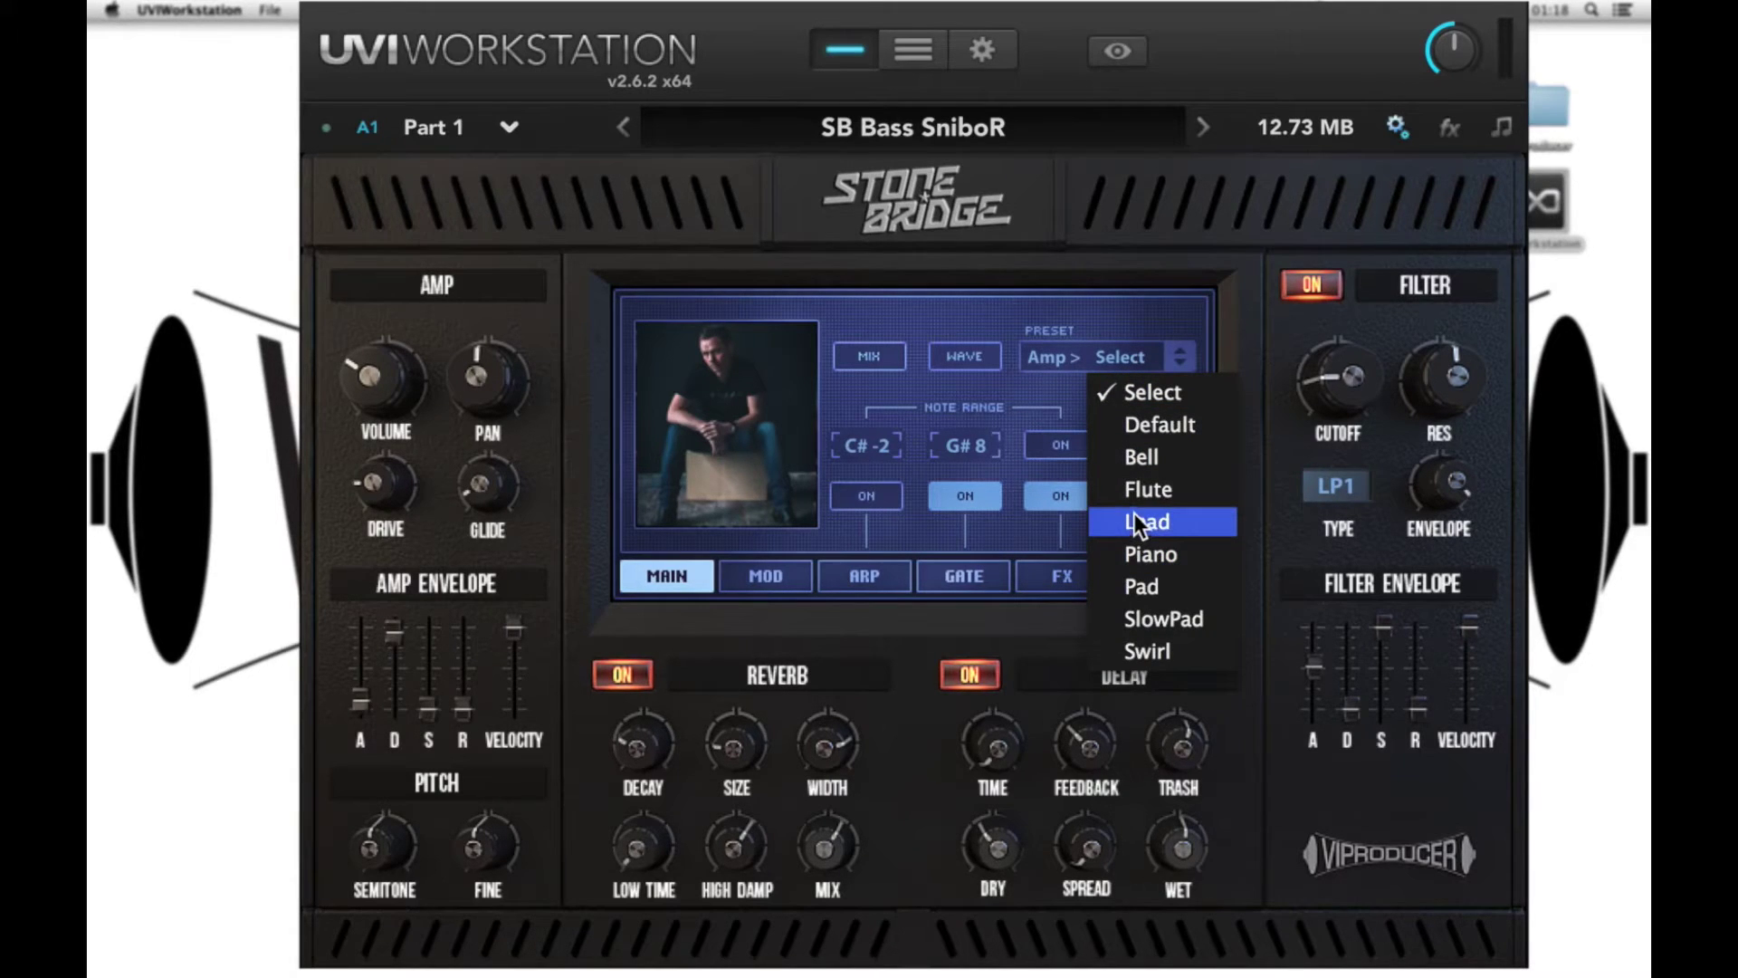
pyautogui.click(1058, 391)
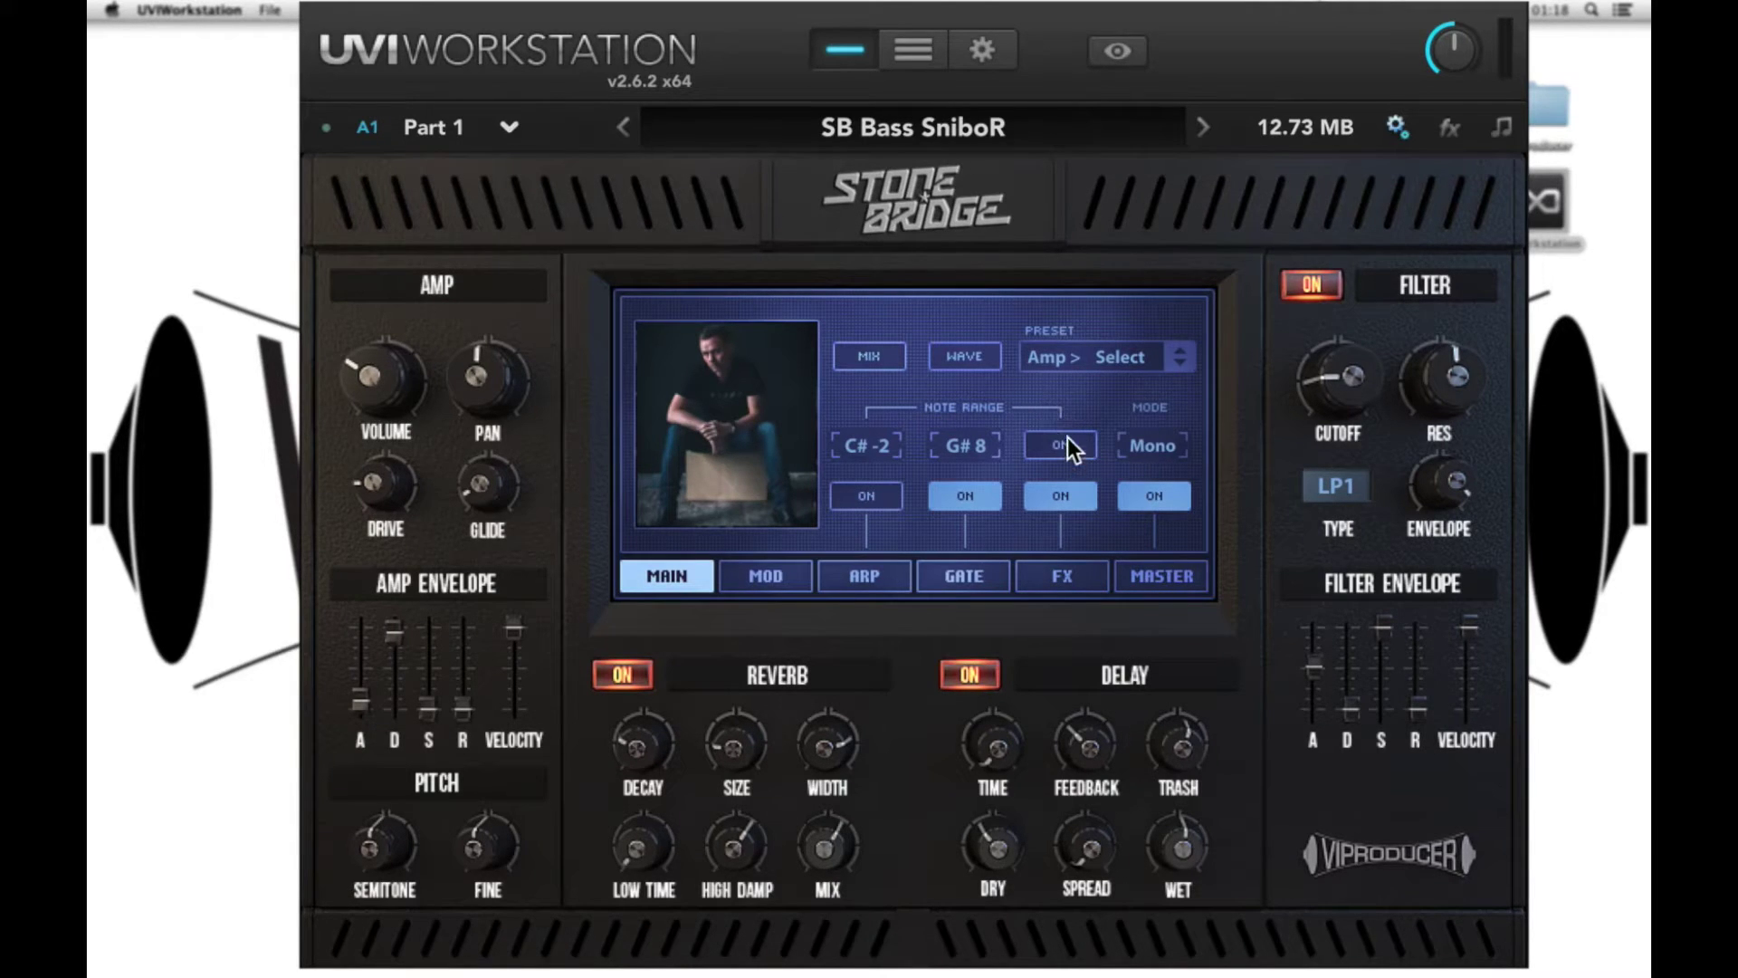
pyautogui.click(868, 441)
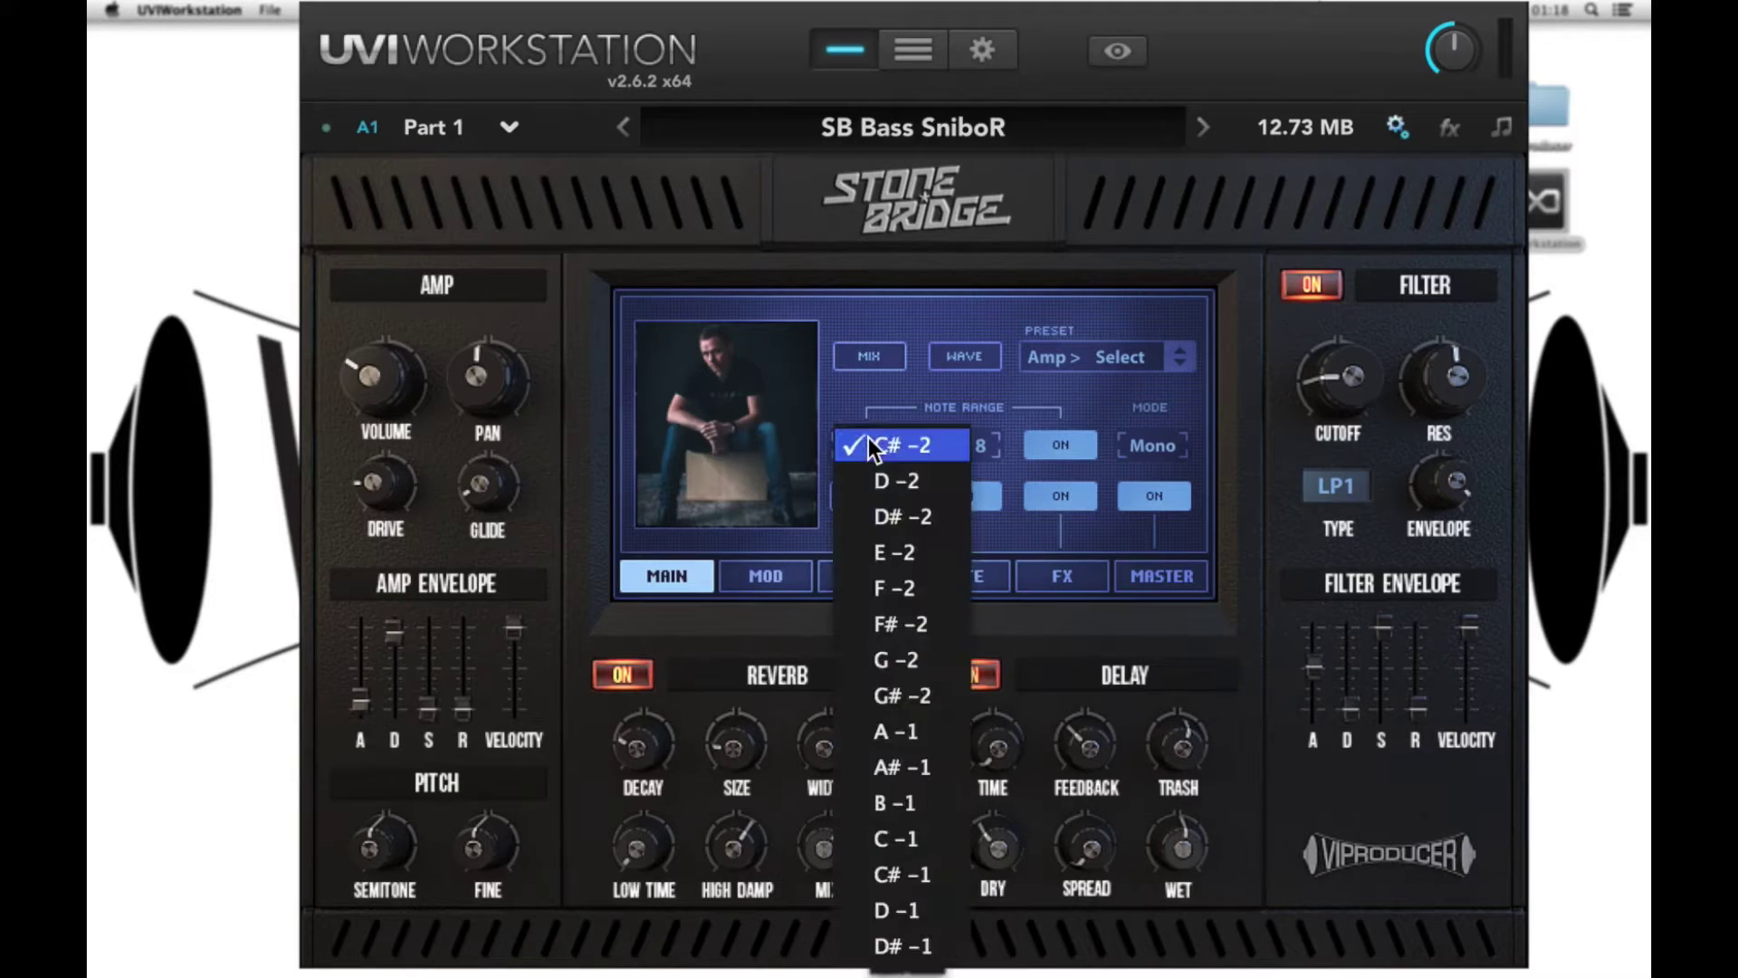
pyautogui.click(950, 415)
pyautogui.click(966, 442)
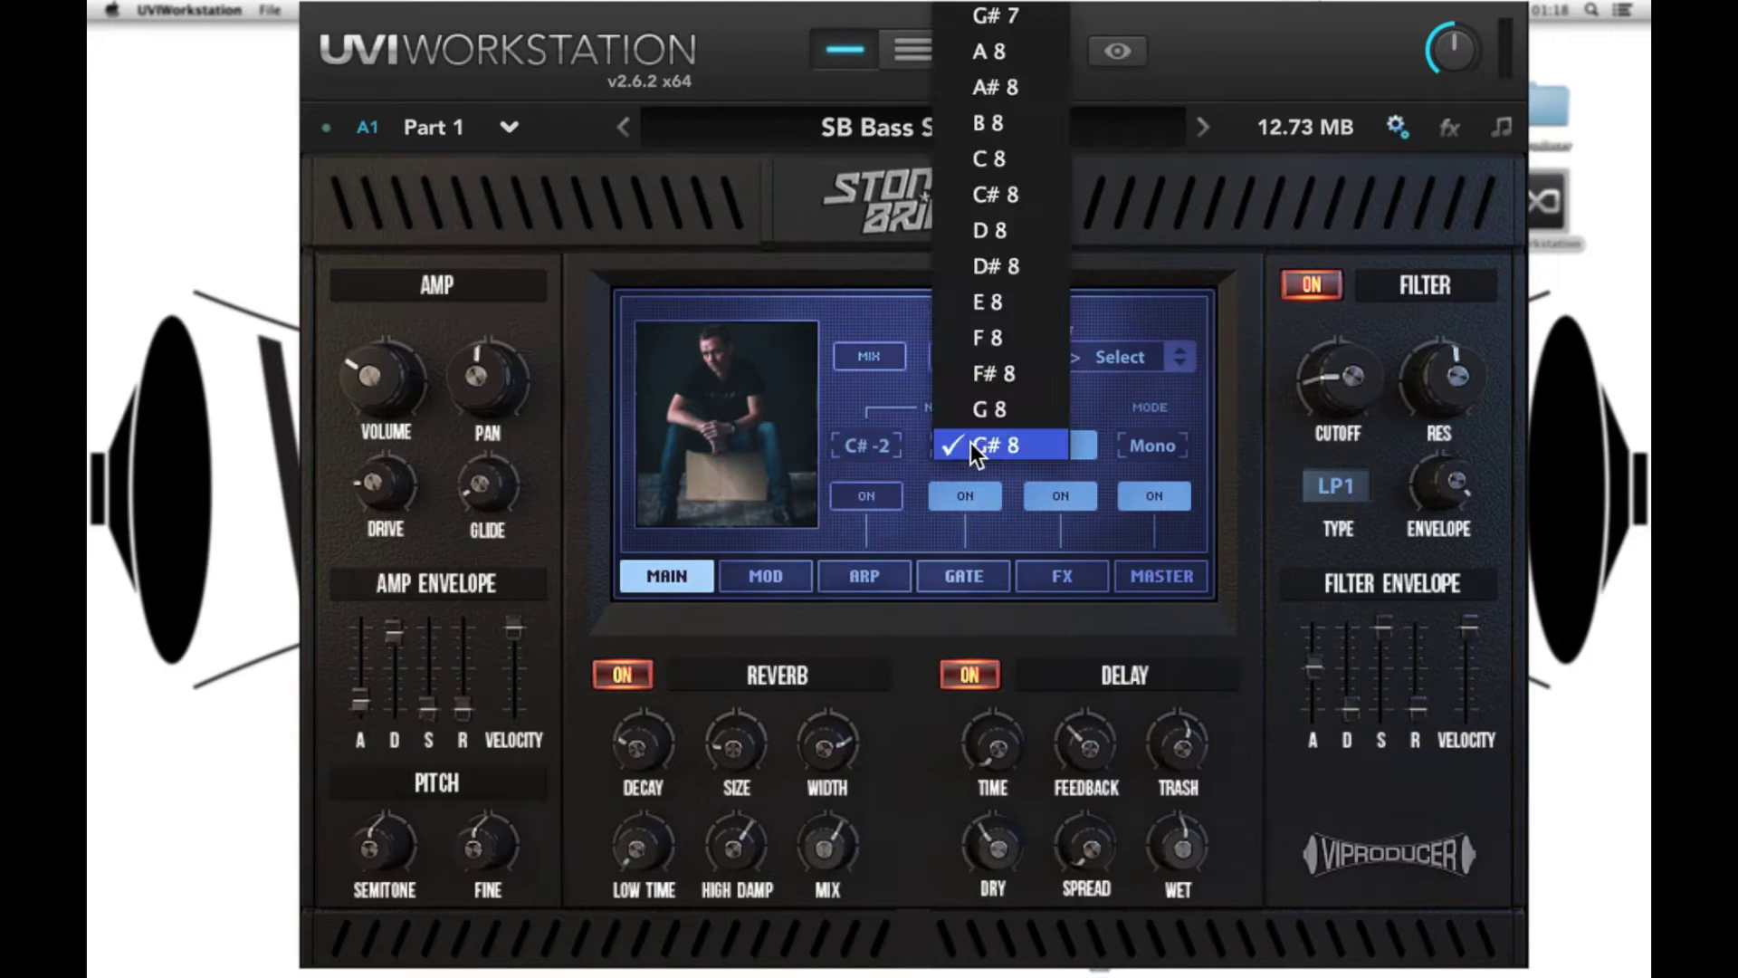
pyautogui.click(971, 443)
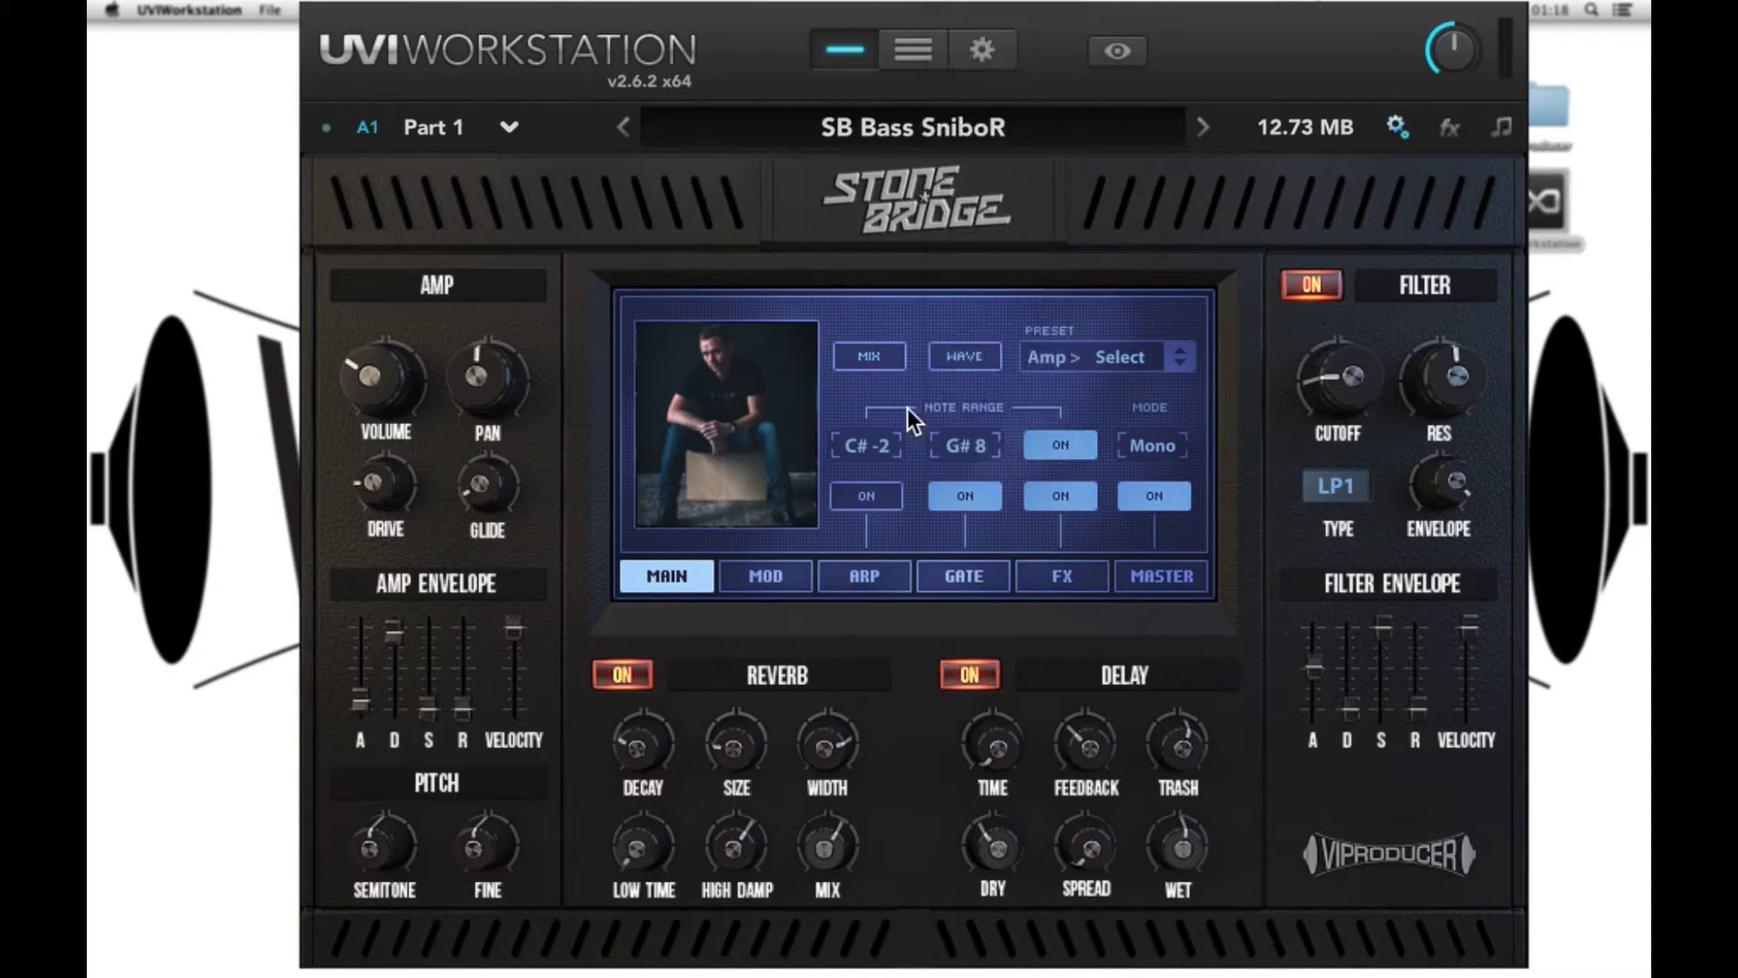
pyautogui.click(1049, 443)
pyautogui.click(1153, 447)
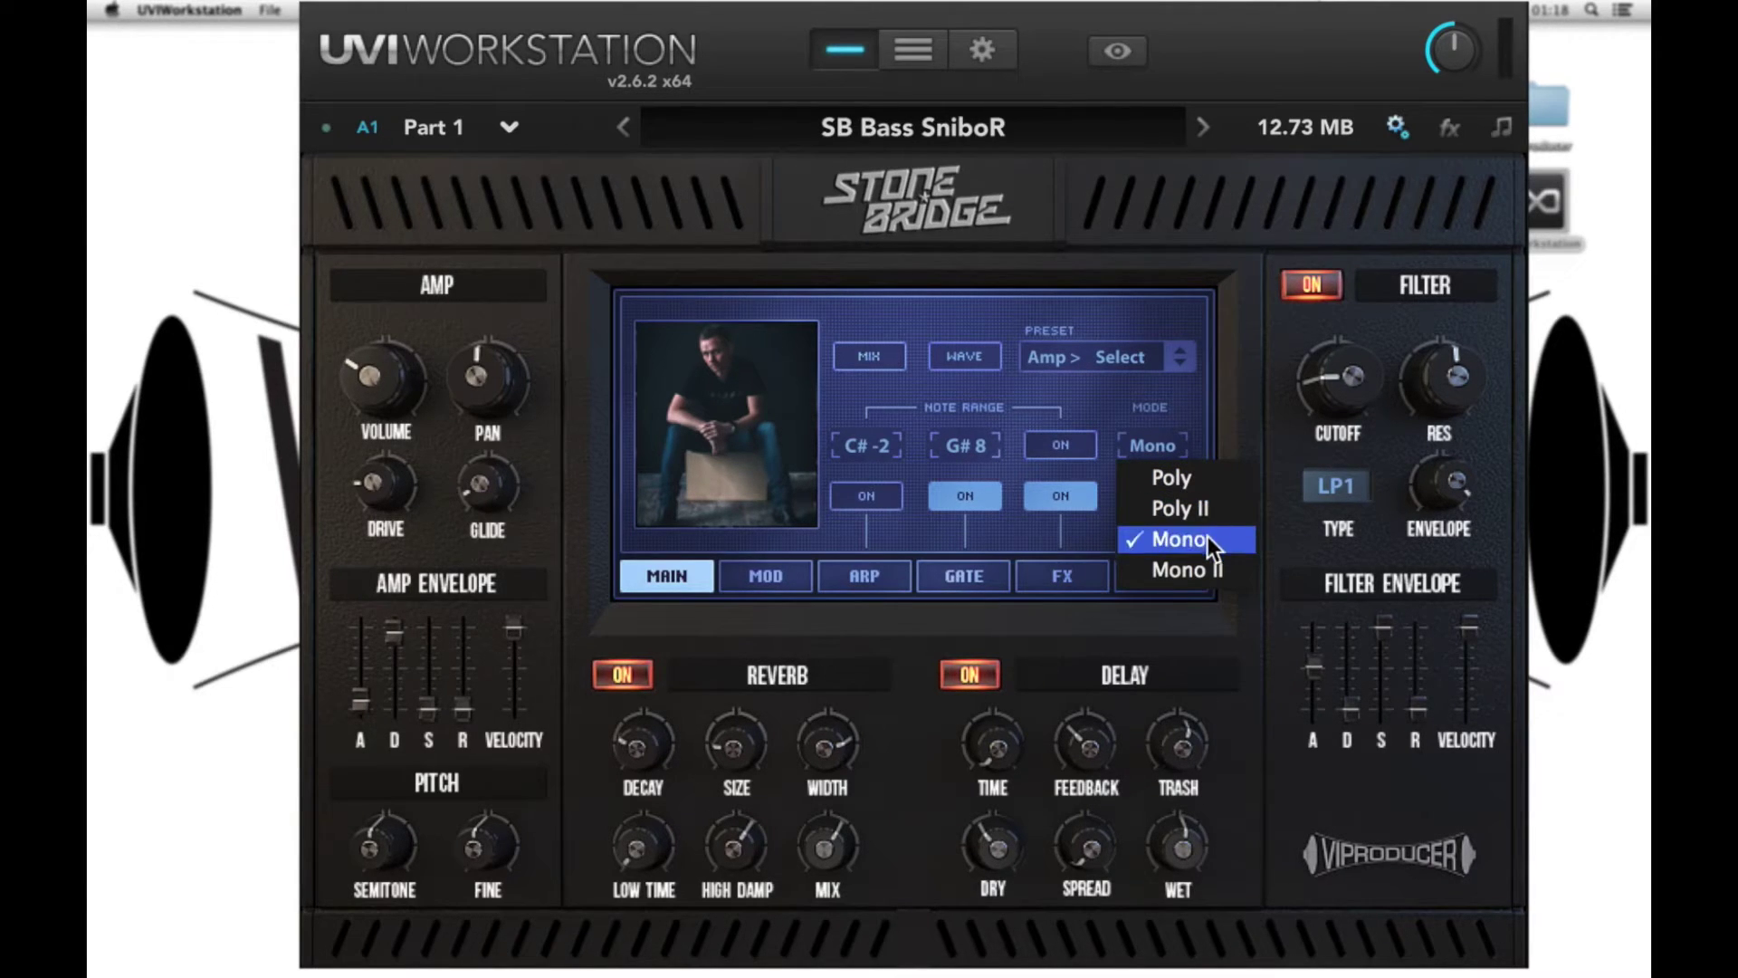
pyautogui.click(1119, 405)
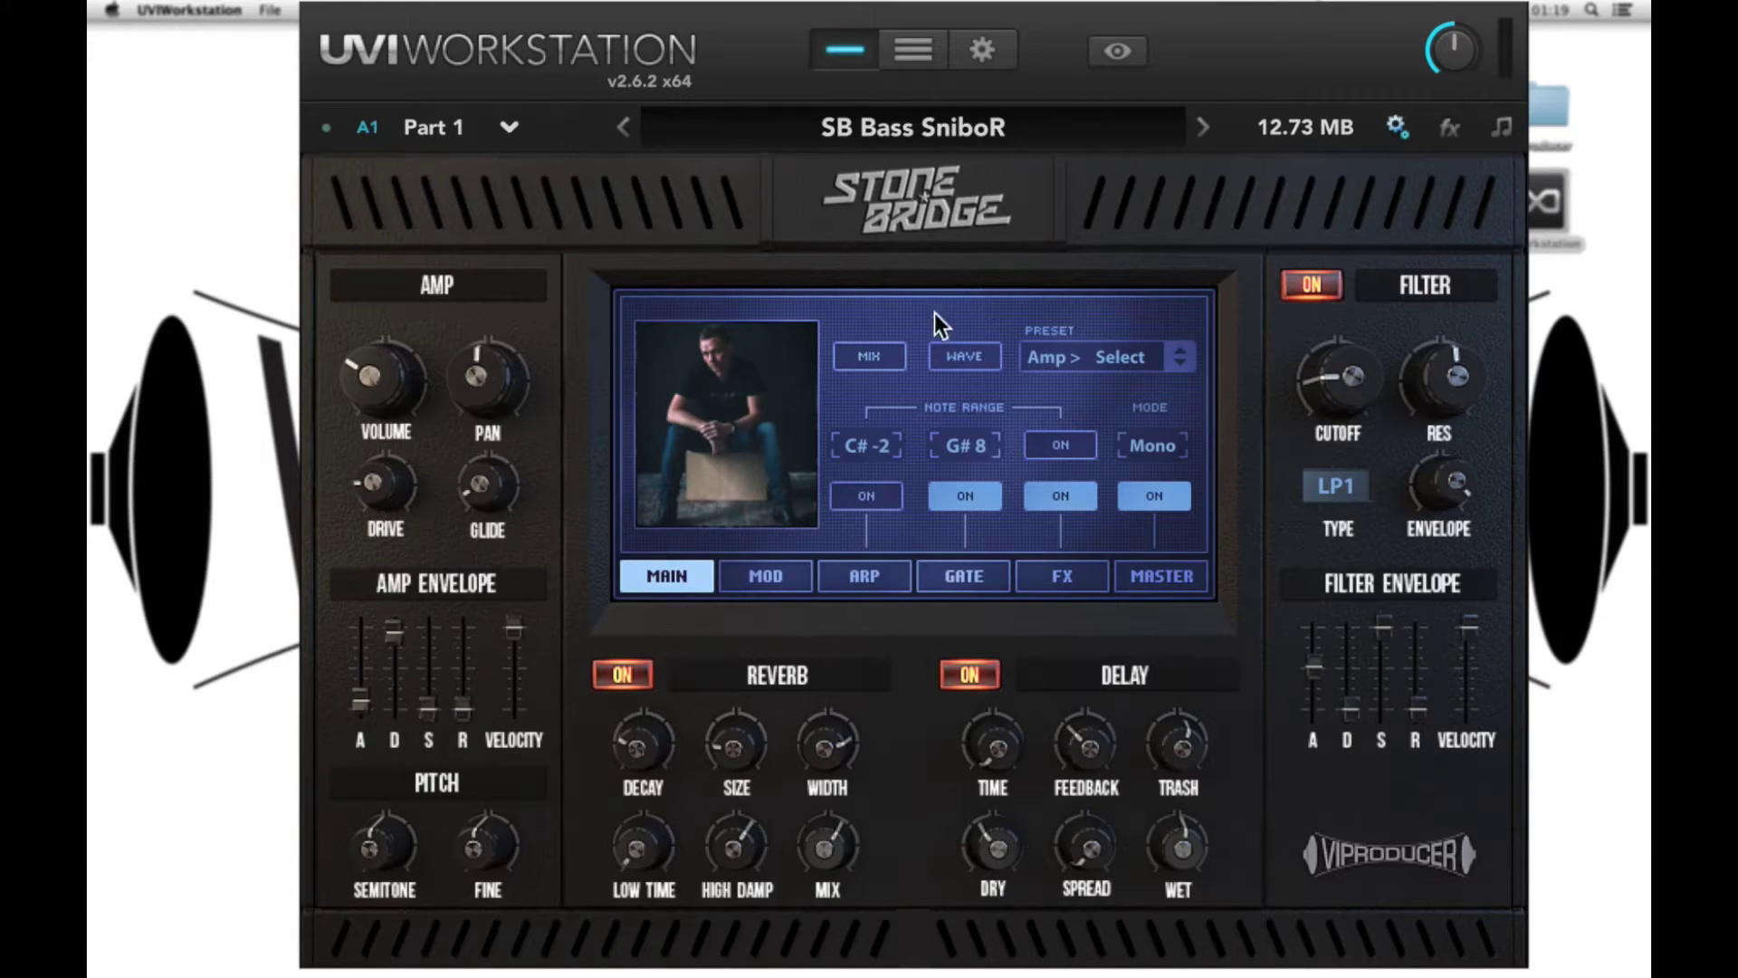
# Show the VOL/PAN sliders for layers A, B, C and D via MIX.
pyautogui.click(867, 357)
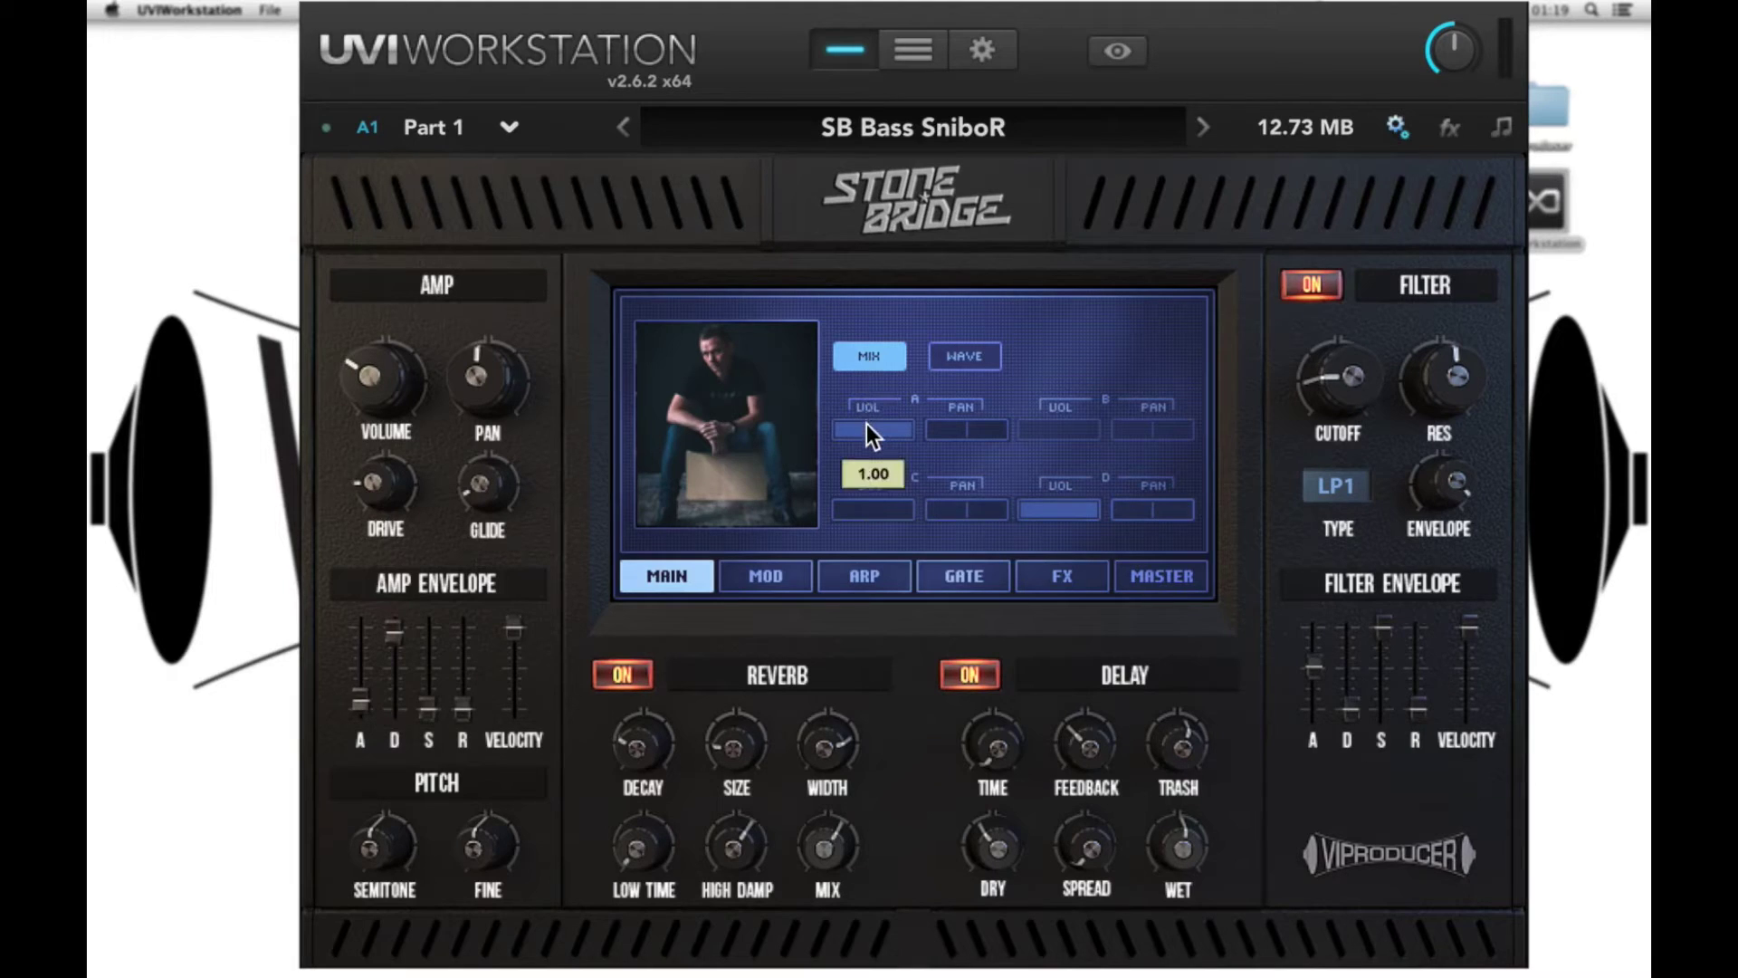
pyautogui.moveTo(979, 428)
# On the WAVE page, set layer C (Choirs A) and layer D (Sine) to 8 unison voices, then go to MOD.
pyautogui.click(965, 357)
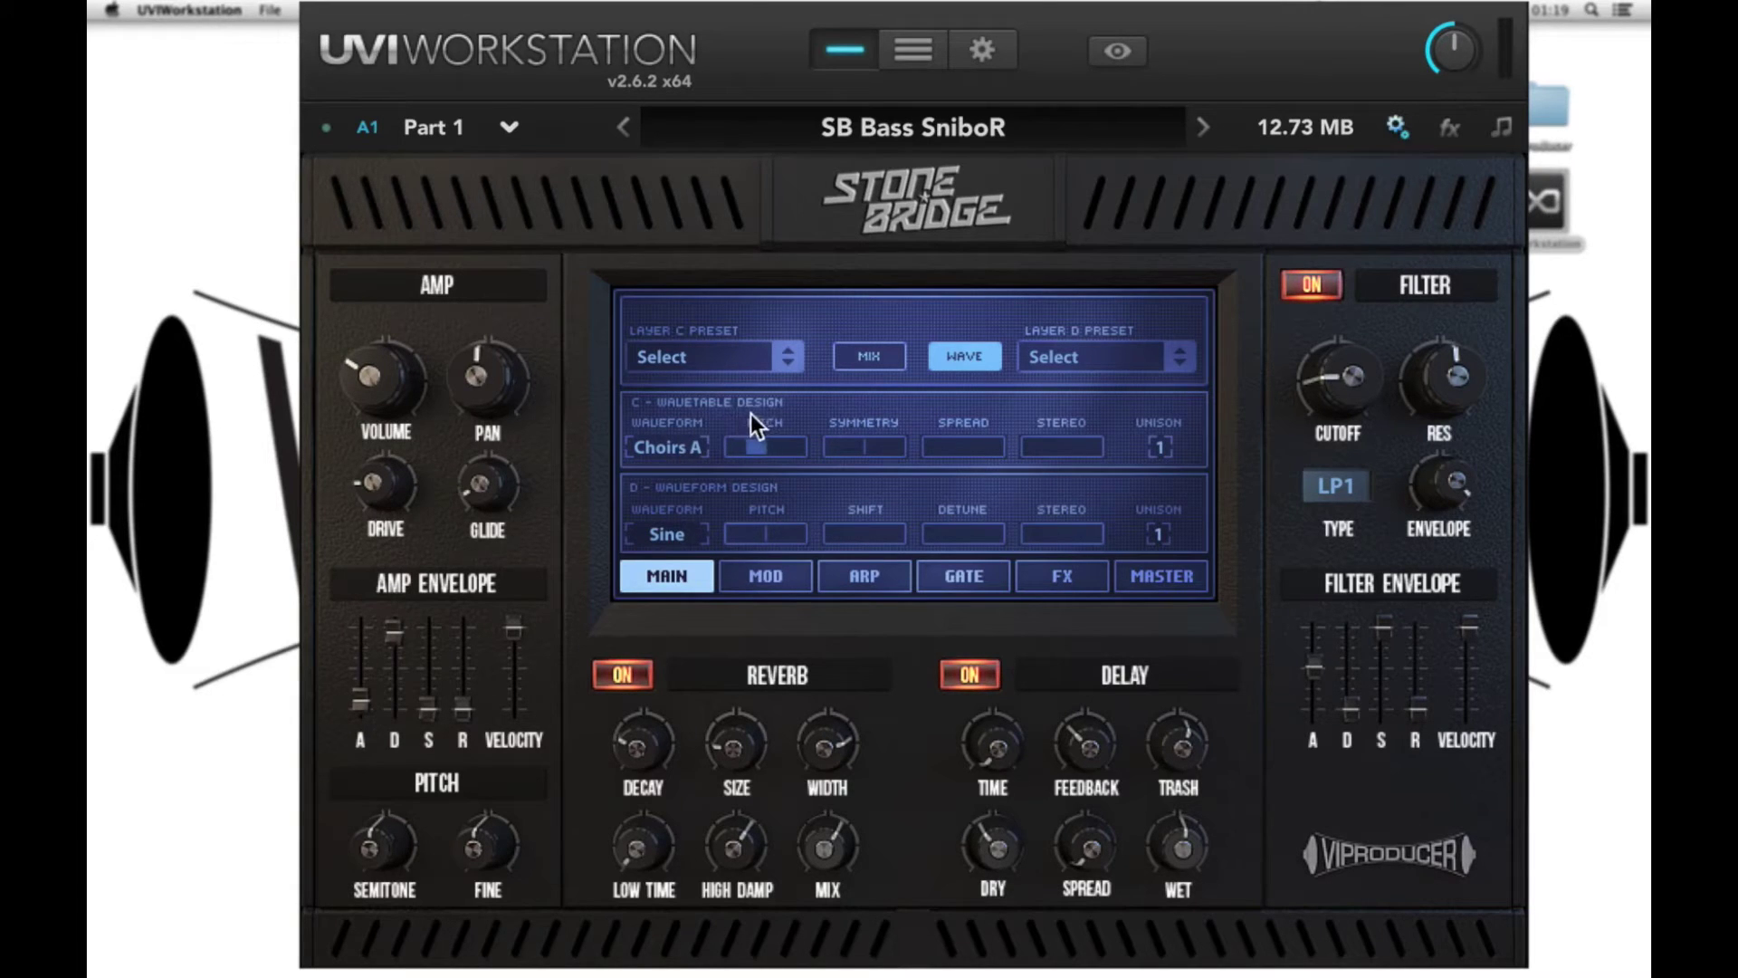
pyautogui.click(667, 438)
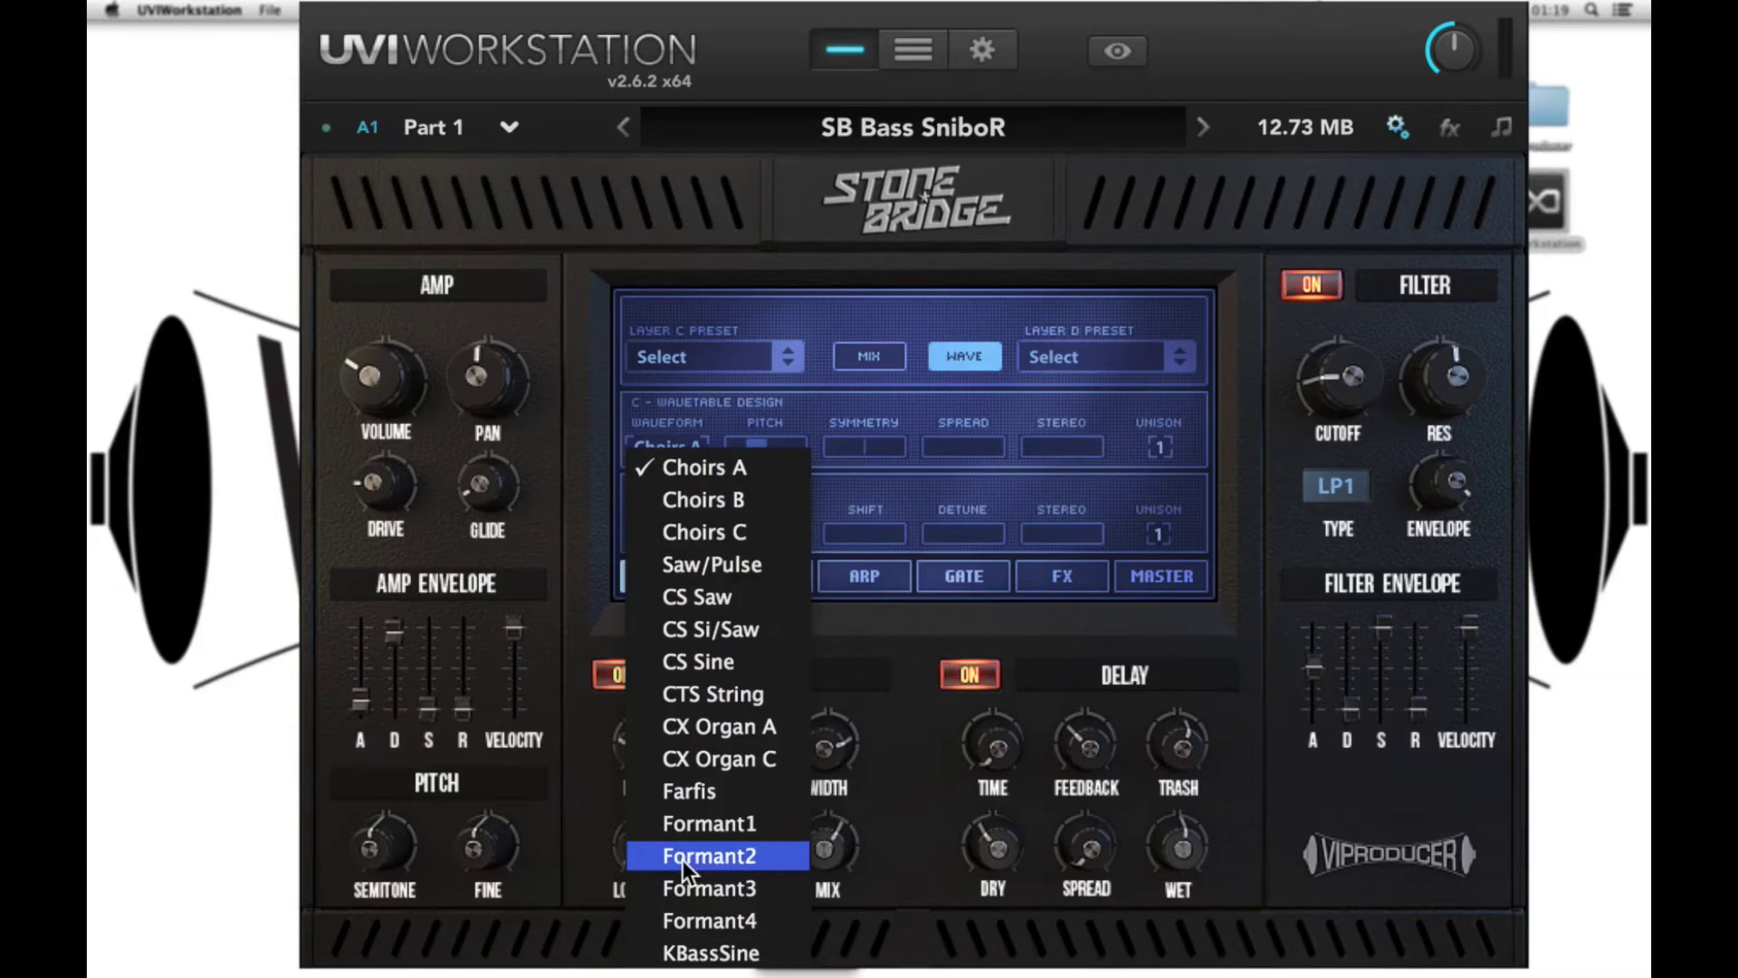
pyautogui.click(694, 412)
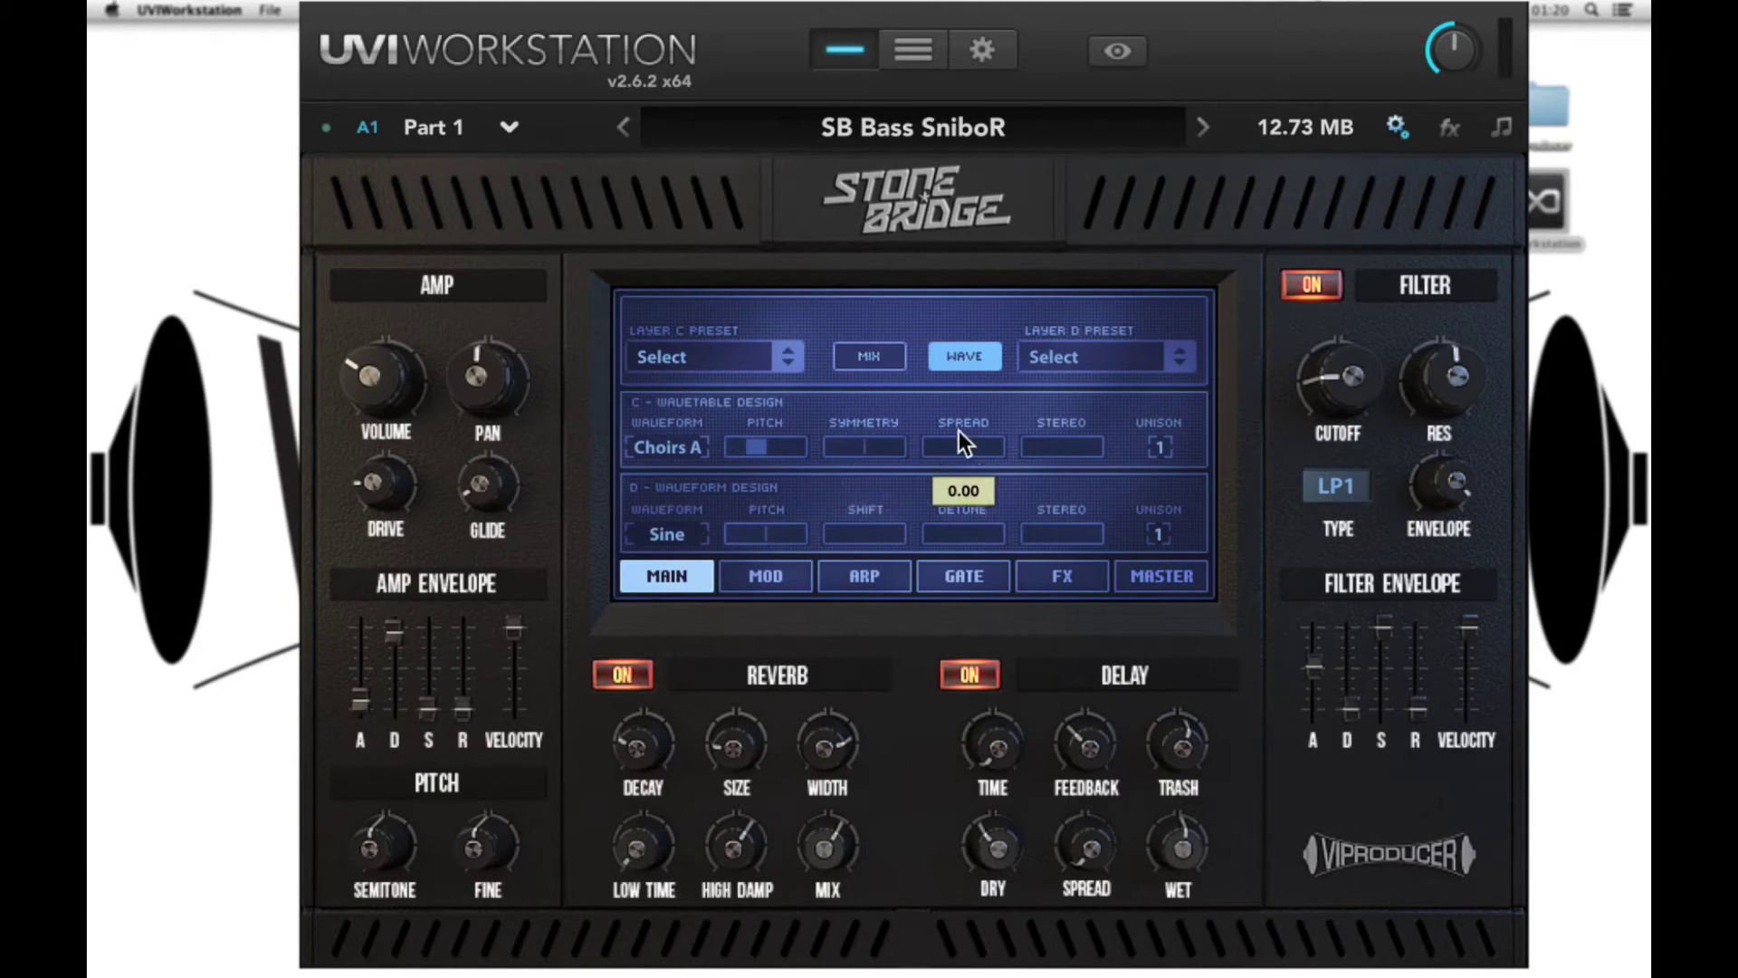
pyautogui.click(1164, 442)
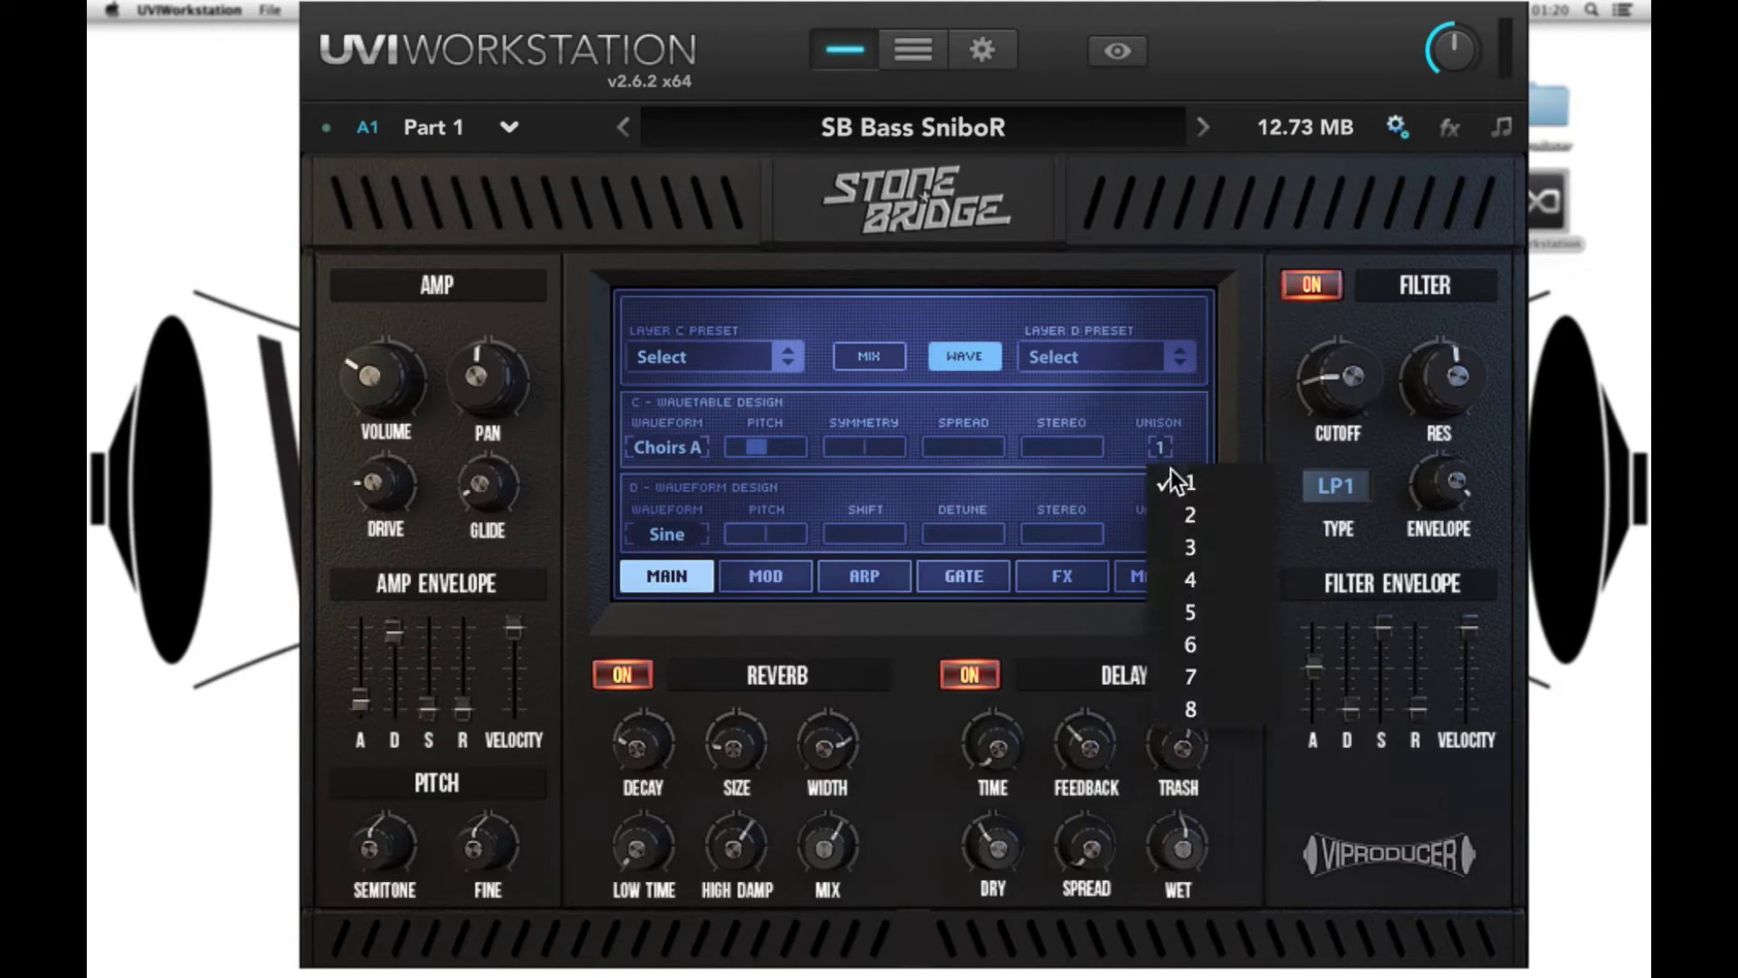
pyautogui.click(1195, 711)
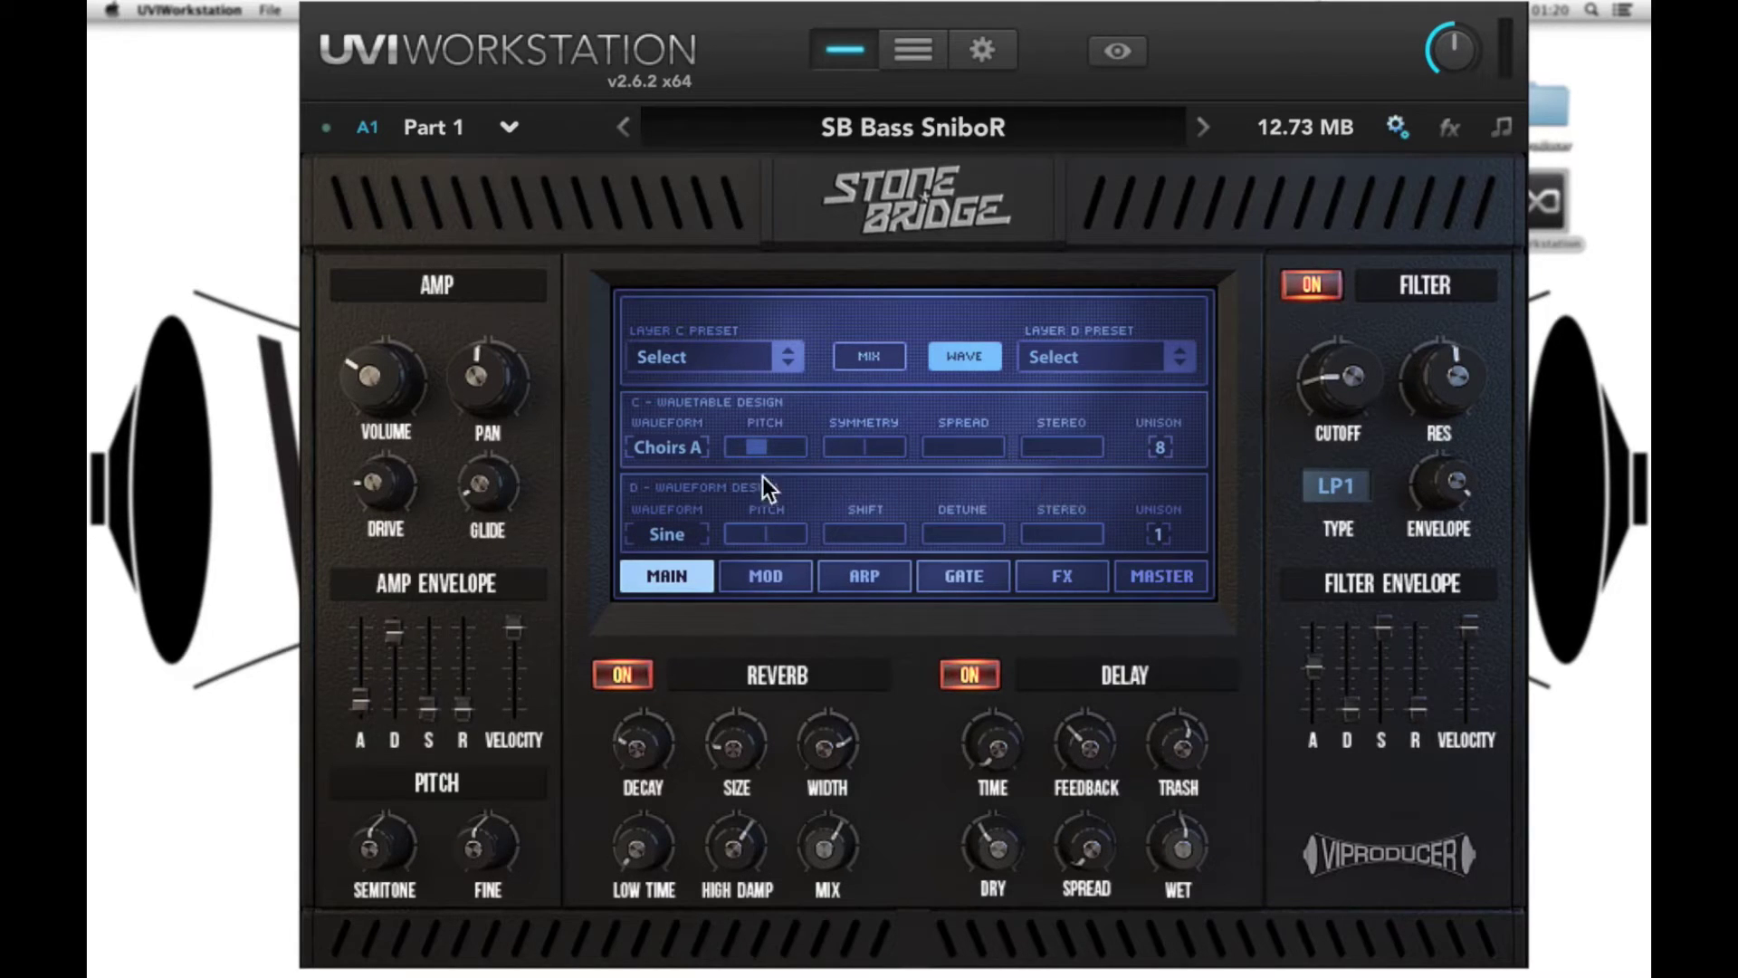
pyautogui.click(664, 531)
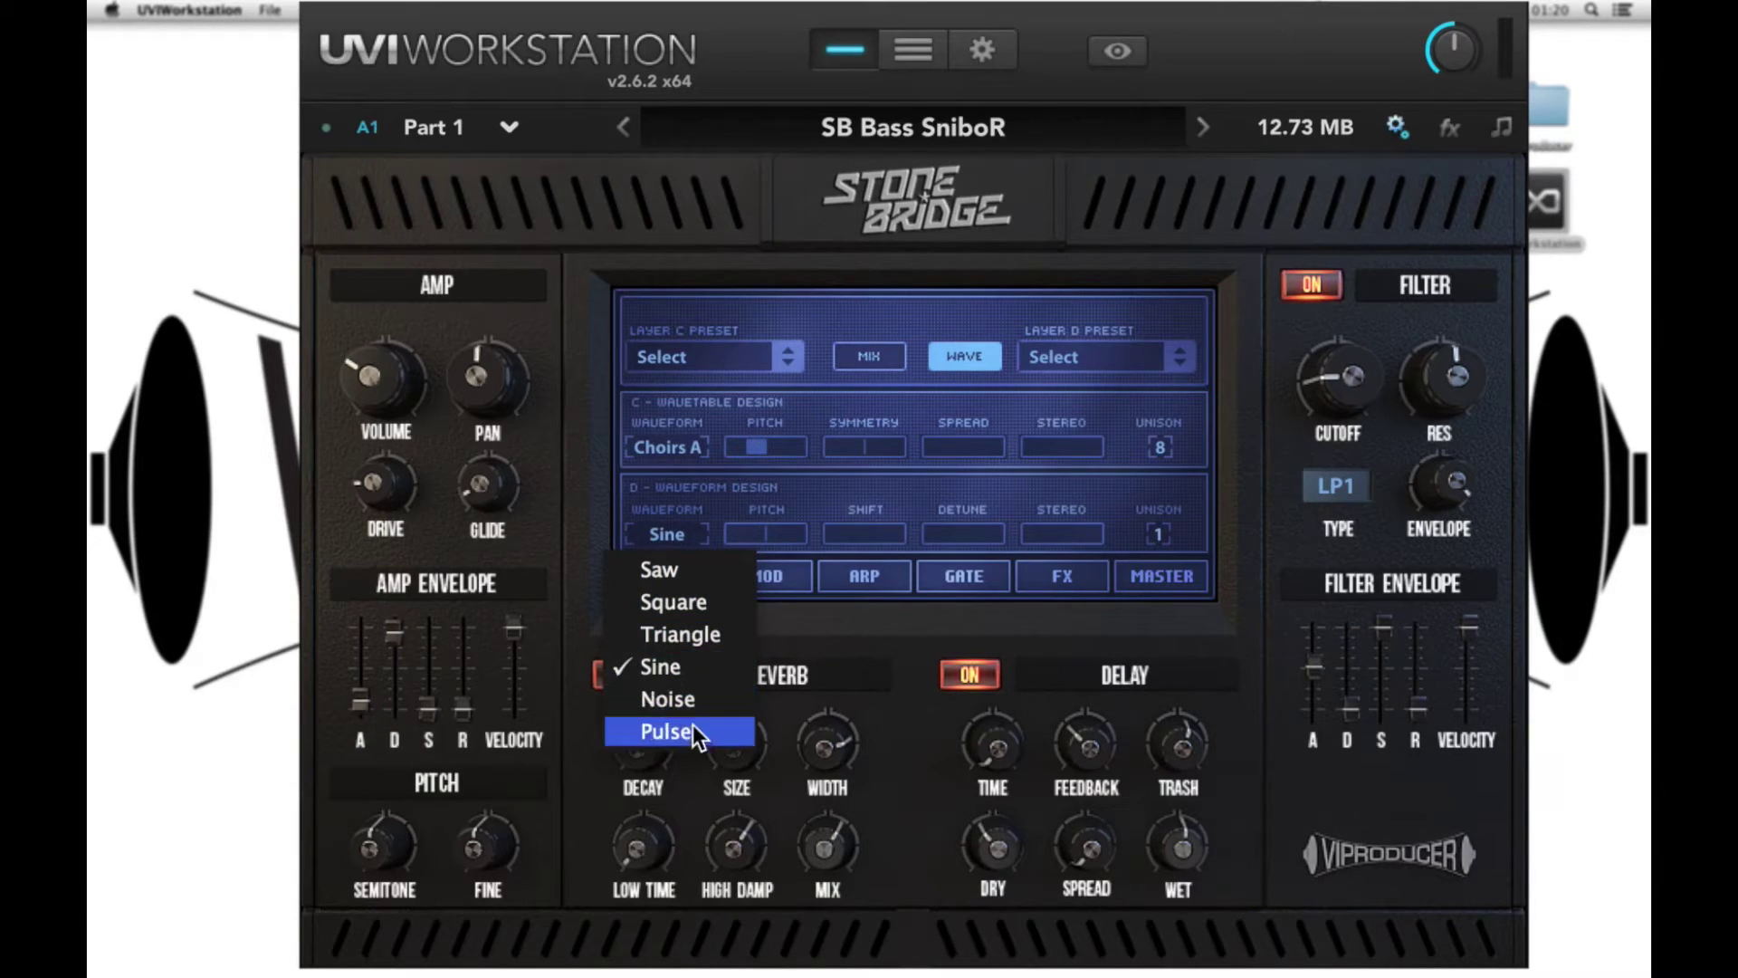
pyautogui.click(825, 517)
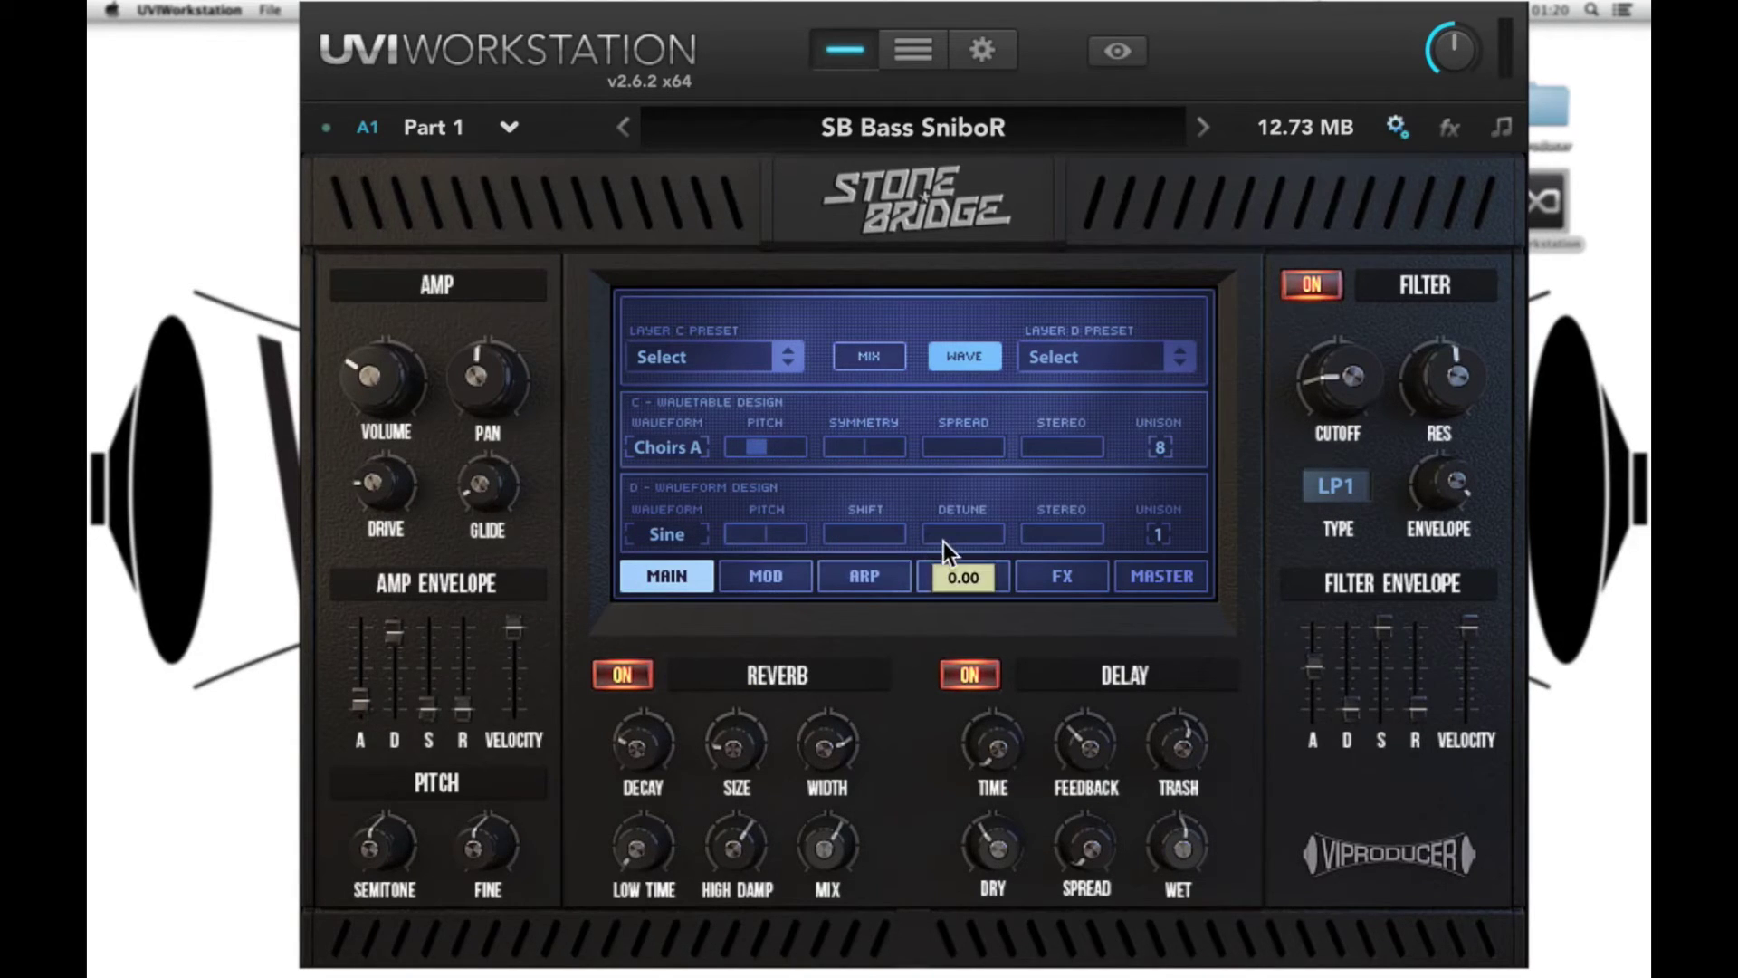
pyautogui.click(1161, 534)
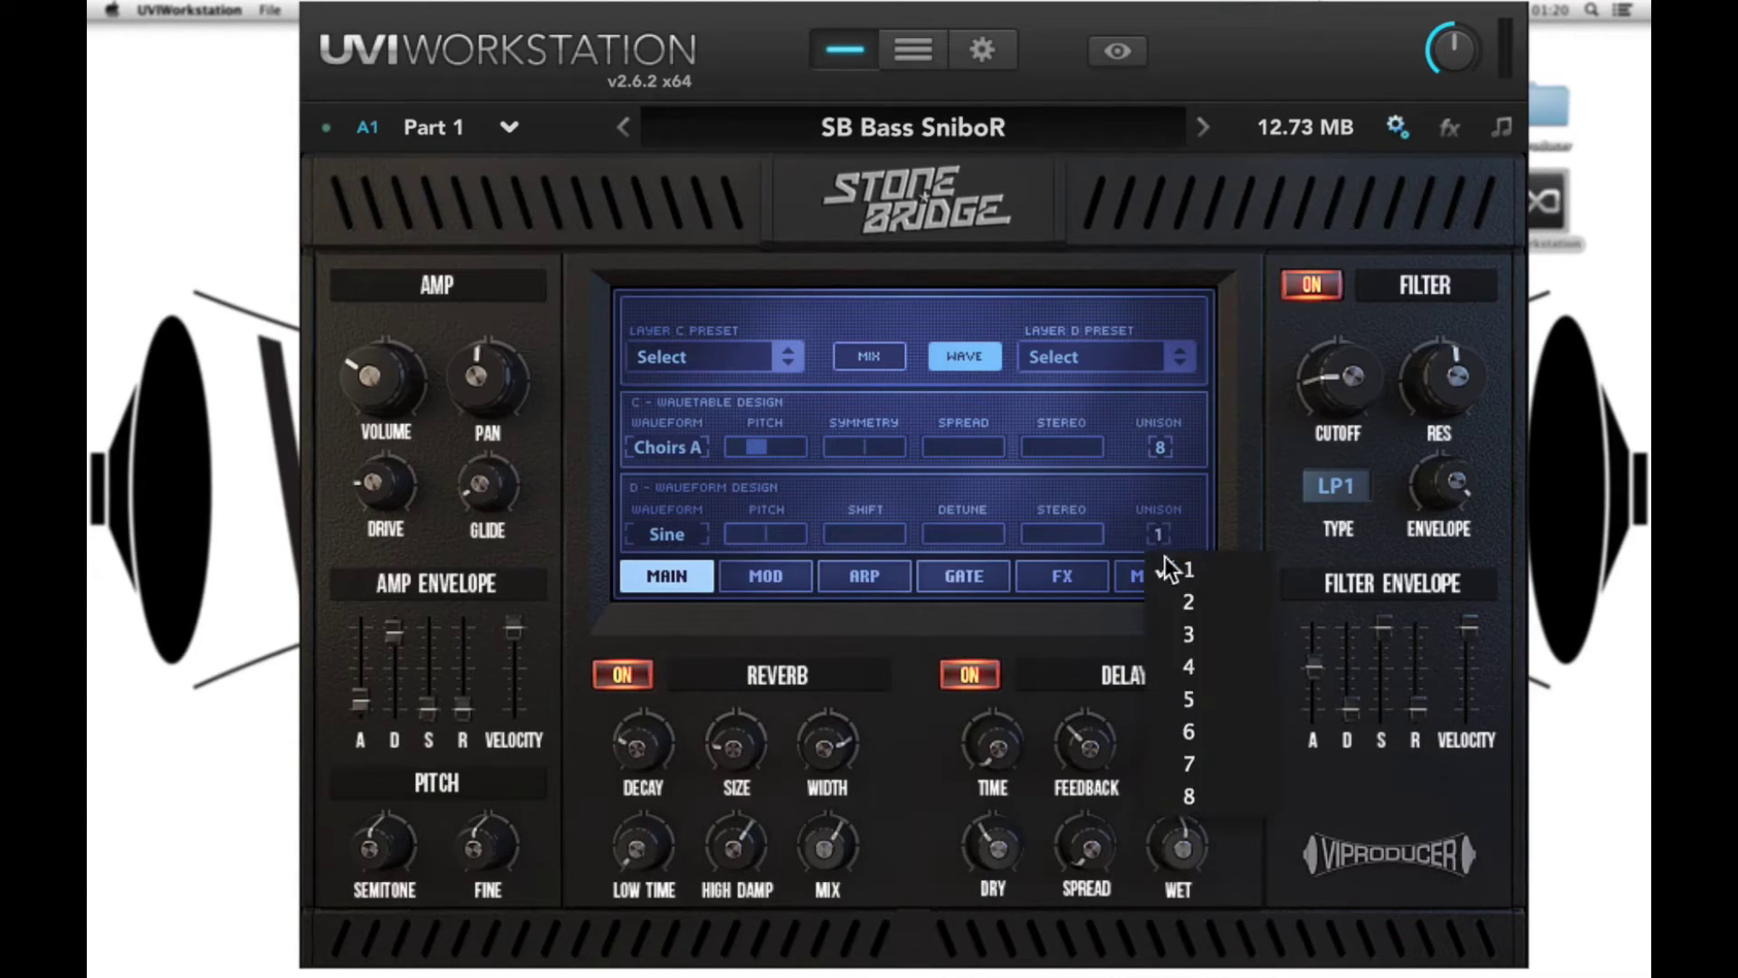
pyautogui.click(1201, 782)
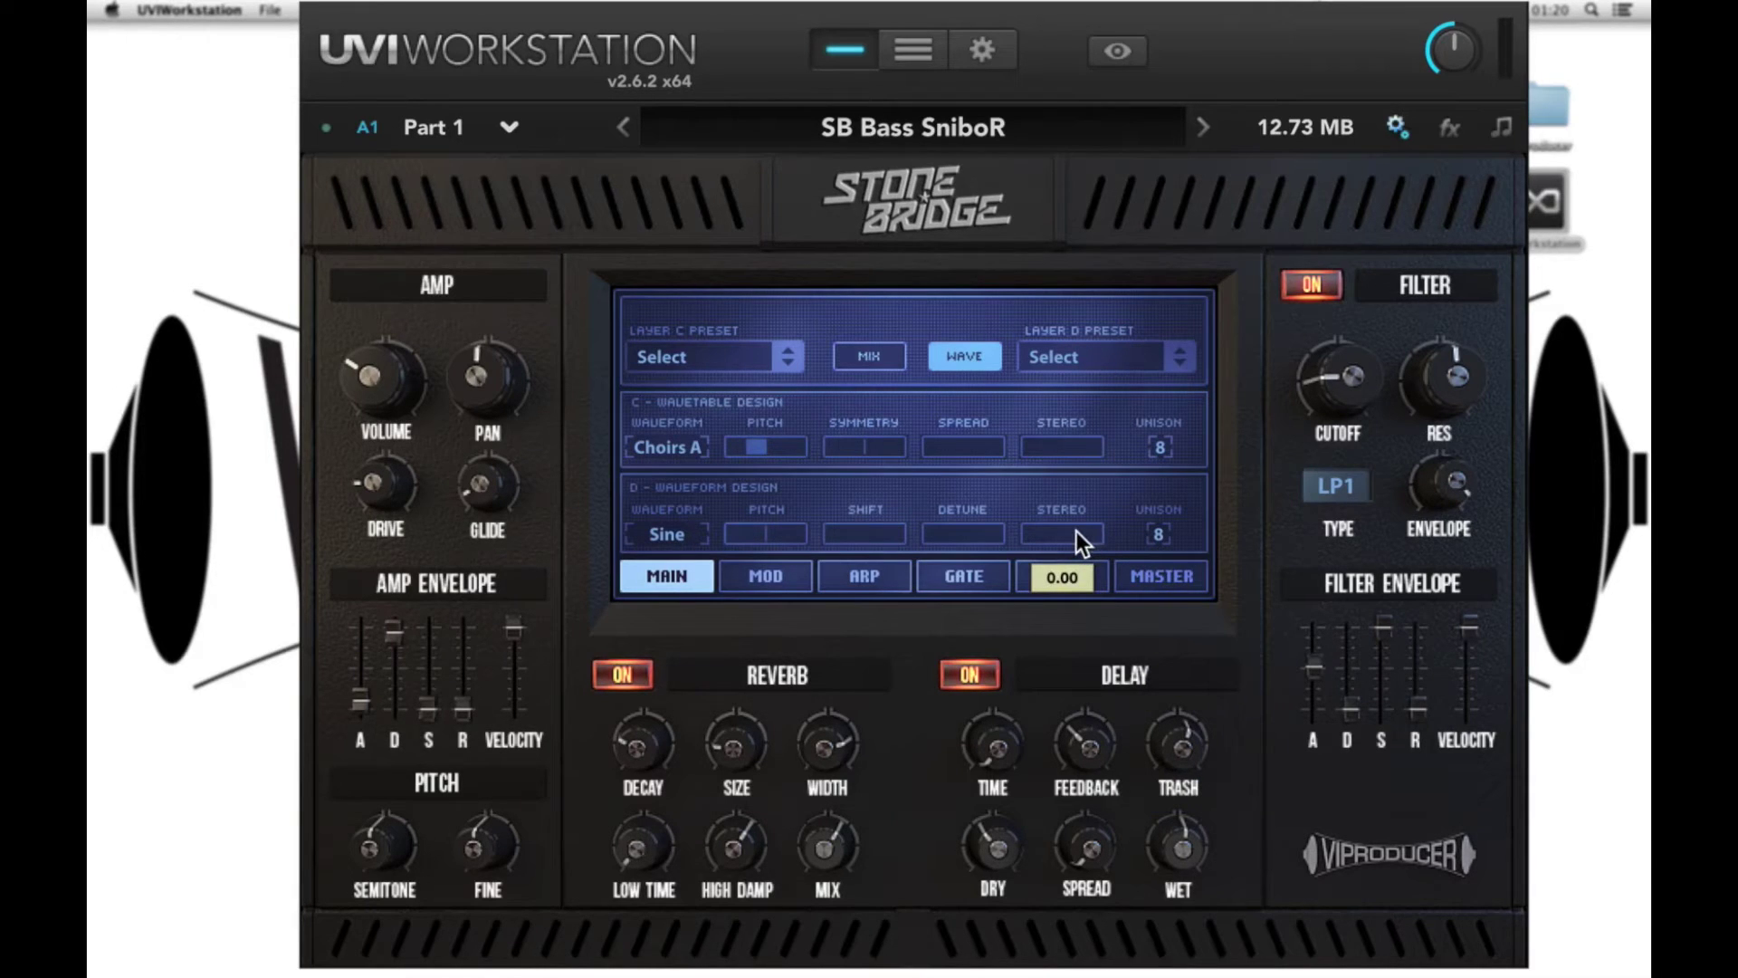
pyautogui.click(761, 574)
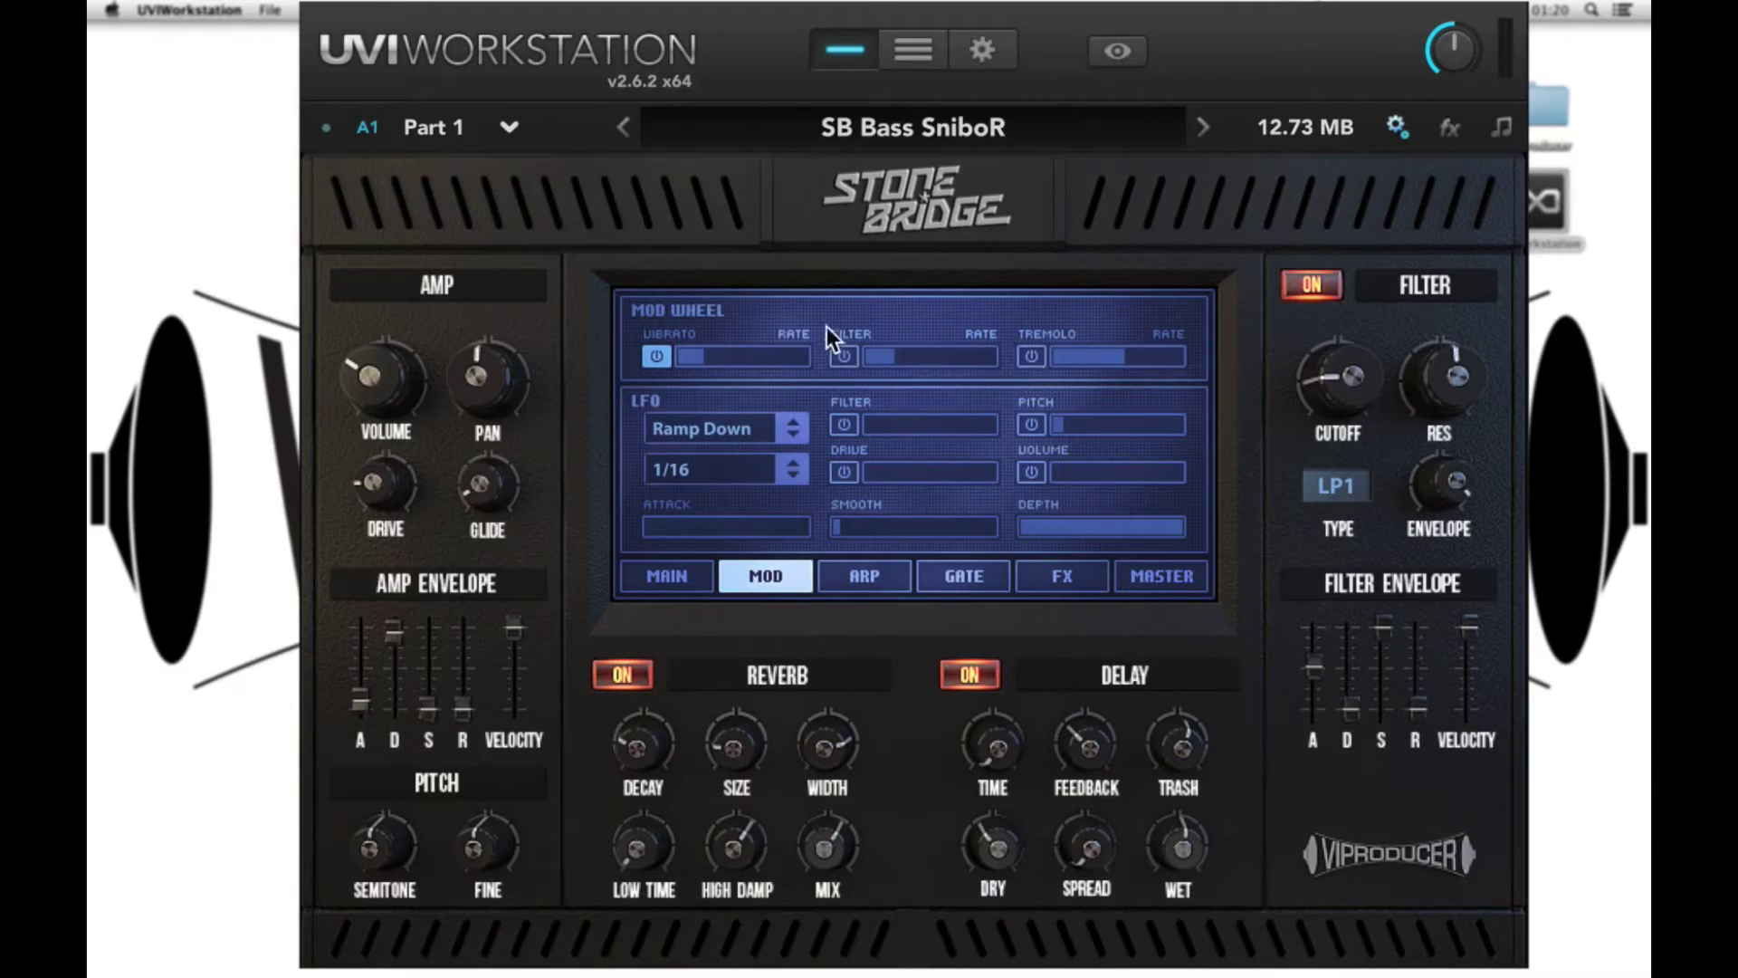
# Raise the vibrato rate from 5.33 to about 6.18, keeping the LFO on Ramp Down at 1/16.
pyautogui.moveTo(738, 354)
pyautogui.moveTo(729, 354); pyautogui.dragTo(740, 355)
pyautogui.click(739, 353)
pyautogui.click(737, 430)
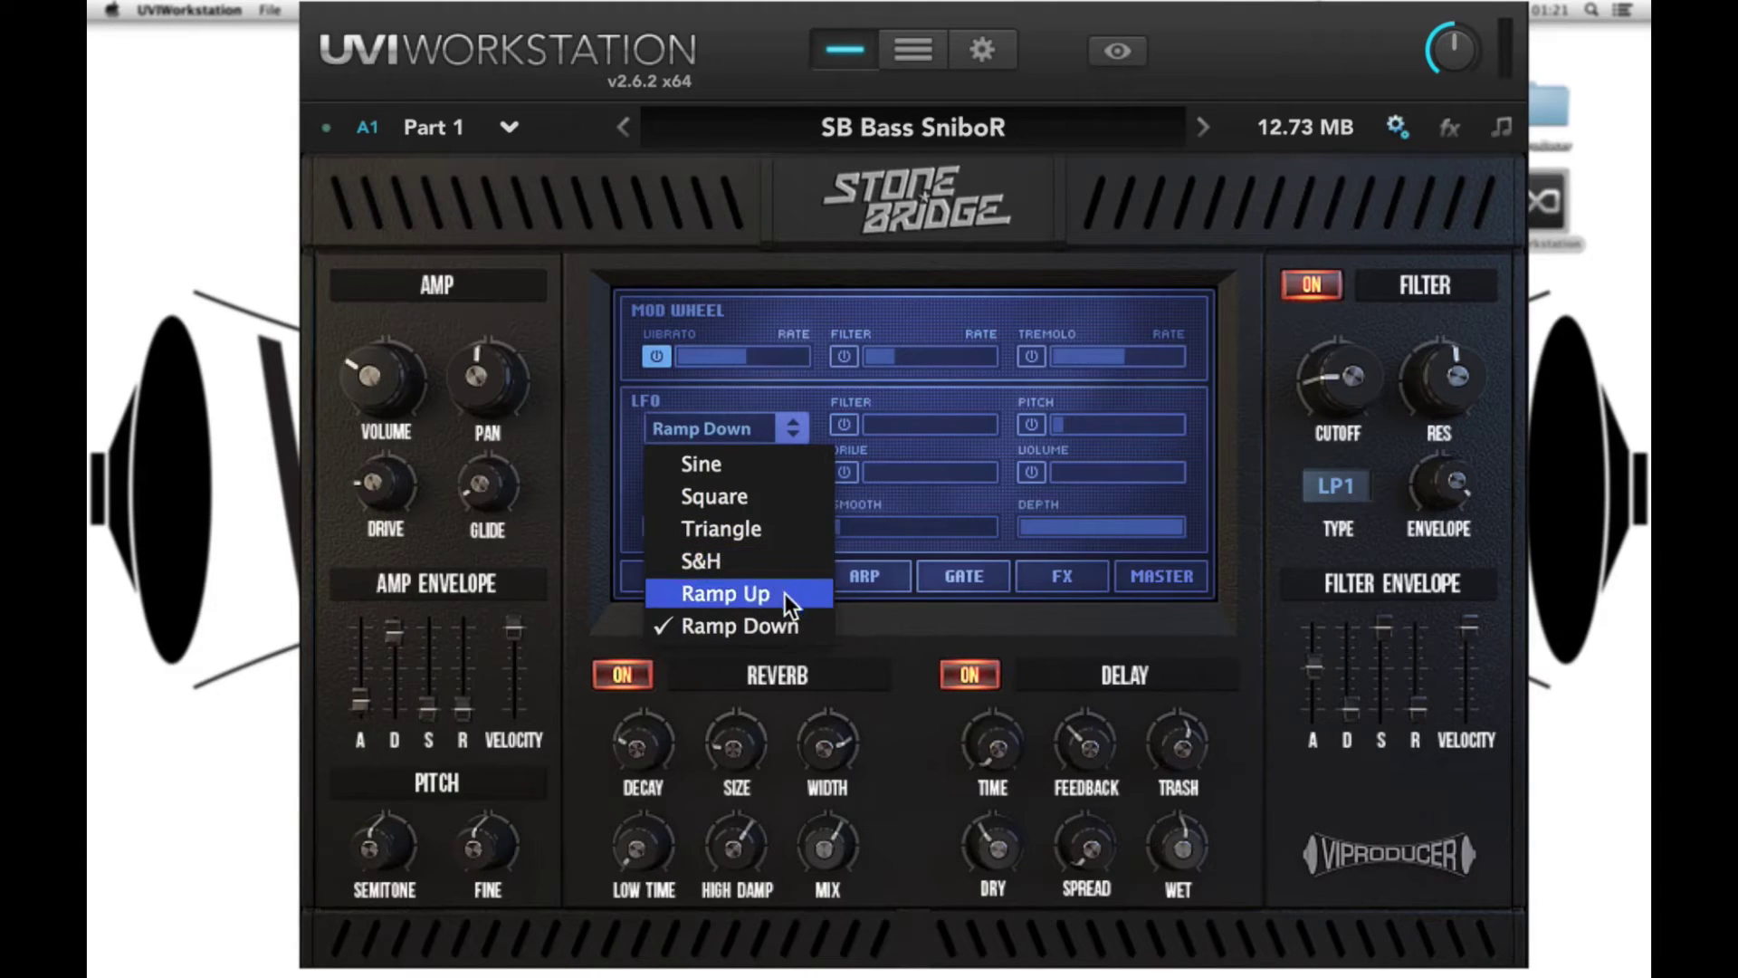
pyautogui.click(804, 408)
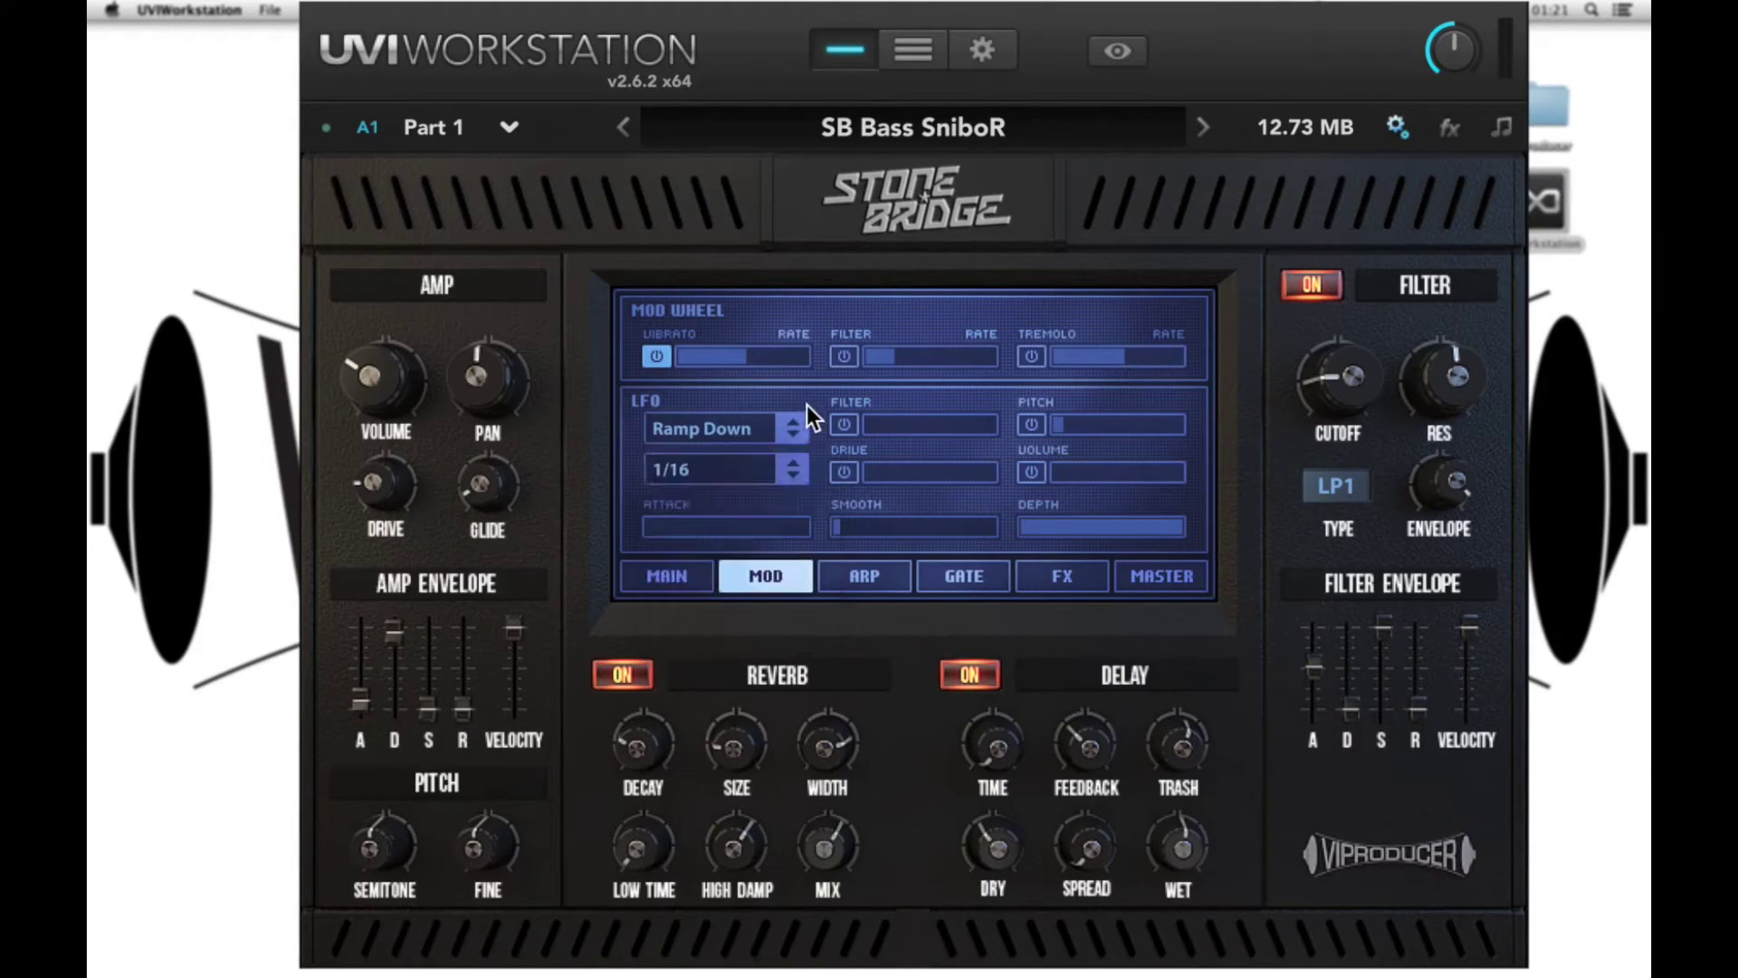
pyautogui.click(762, 469)
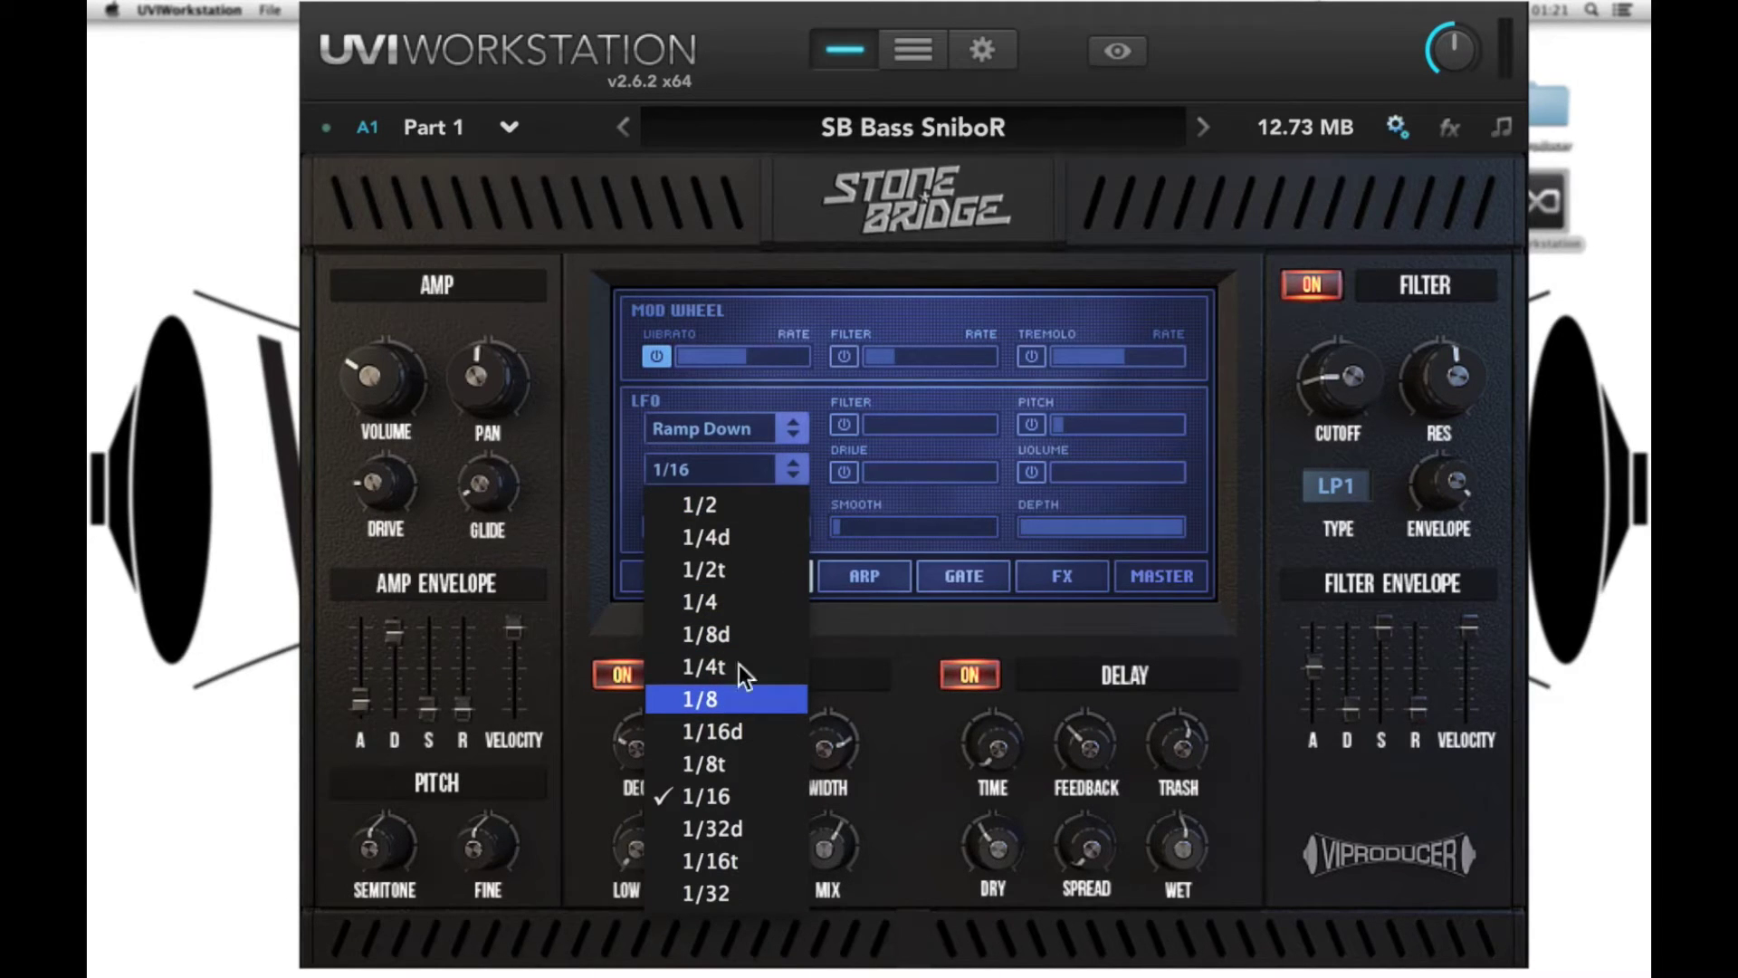
pyautogui.click(814, 395)
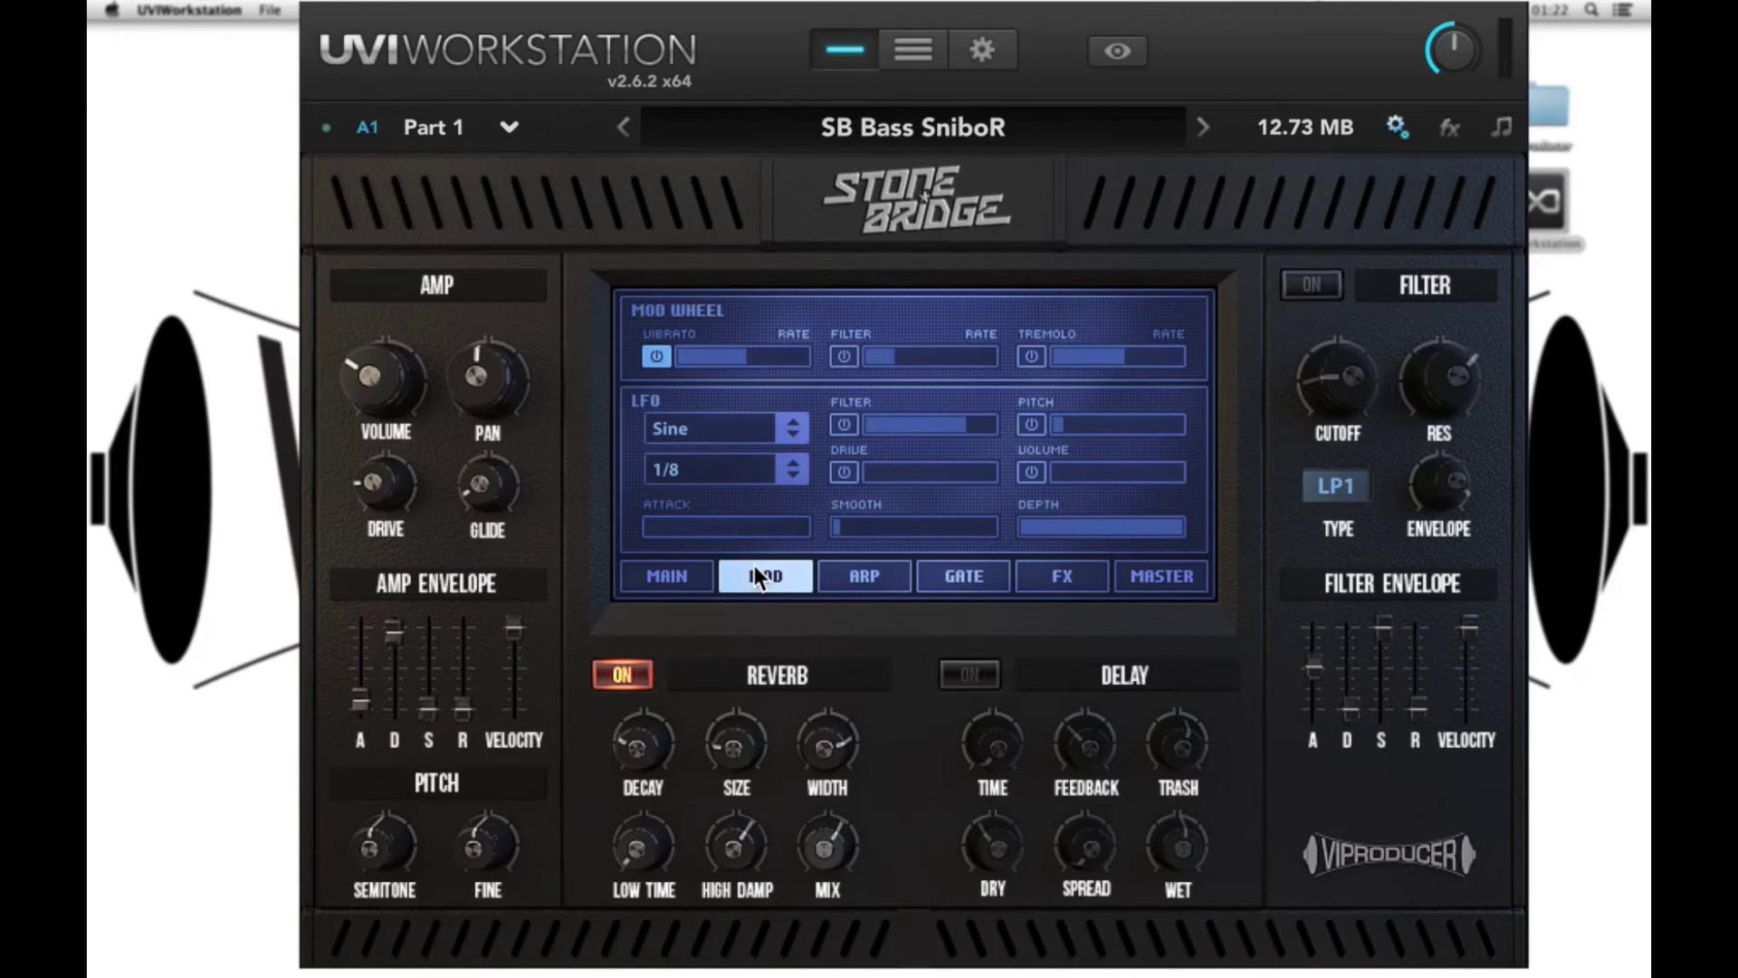
# Set the LFO to an S&H shape at a 1/16 rate.
pyautogui.click(747, 421)
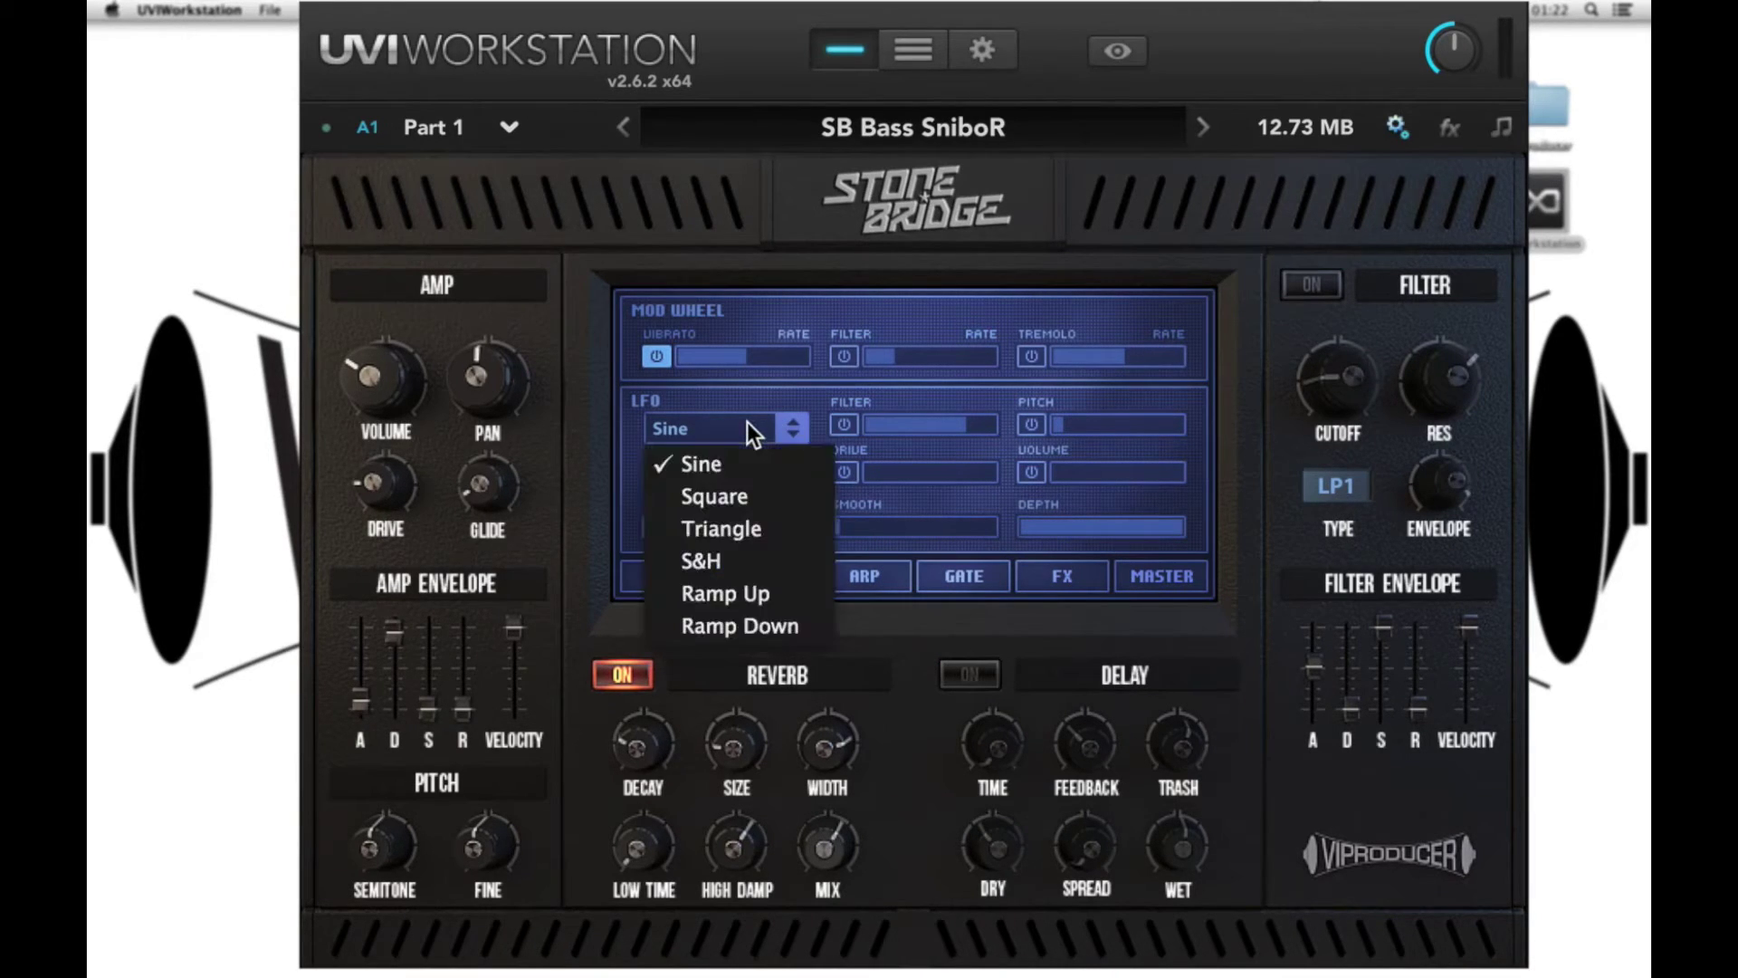
pyautogui.click(730, 567)
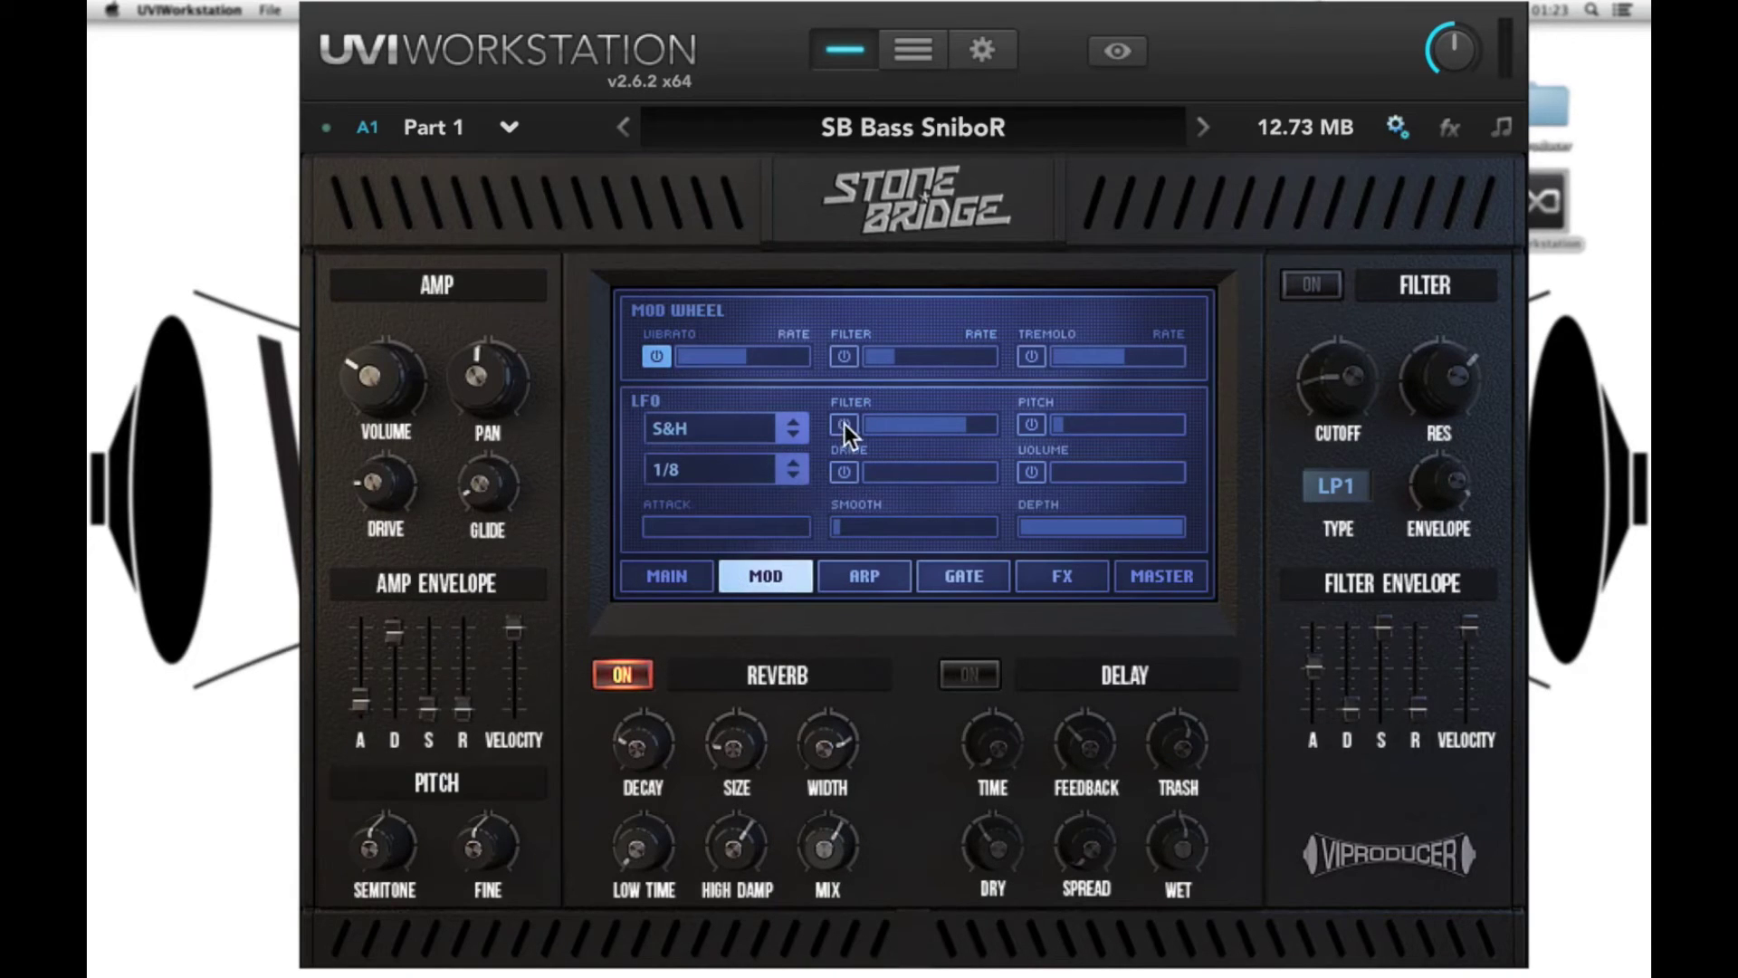
pyautogui.click(736, 472)
pyautogui.click(706, 786)
# Switch the filter back on and raise its cutoff to about 3274.77.
pyautogui.click(1324, 286)
pyautogui.moveTo(1457, 483)
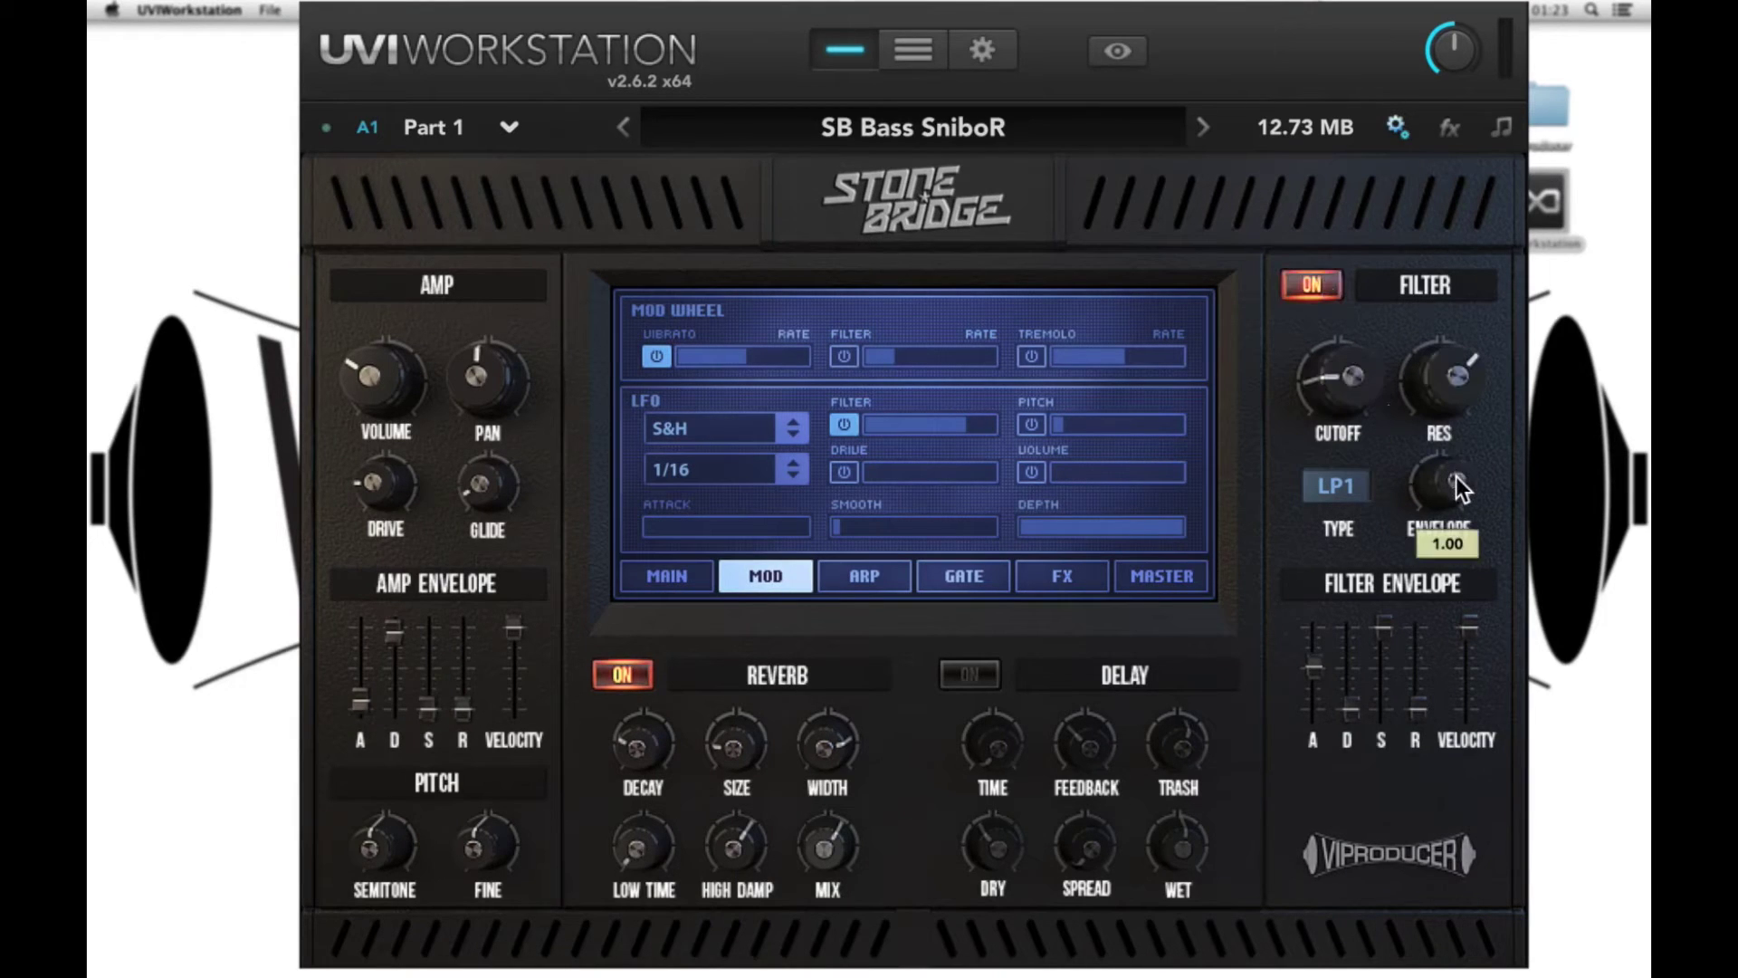
pyautogui.scroll(-20, 1456, 477)
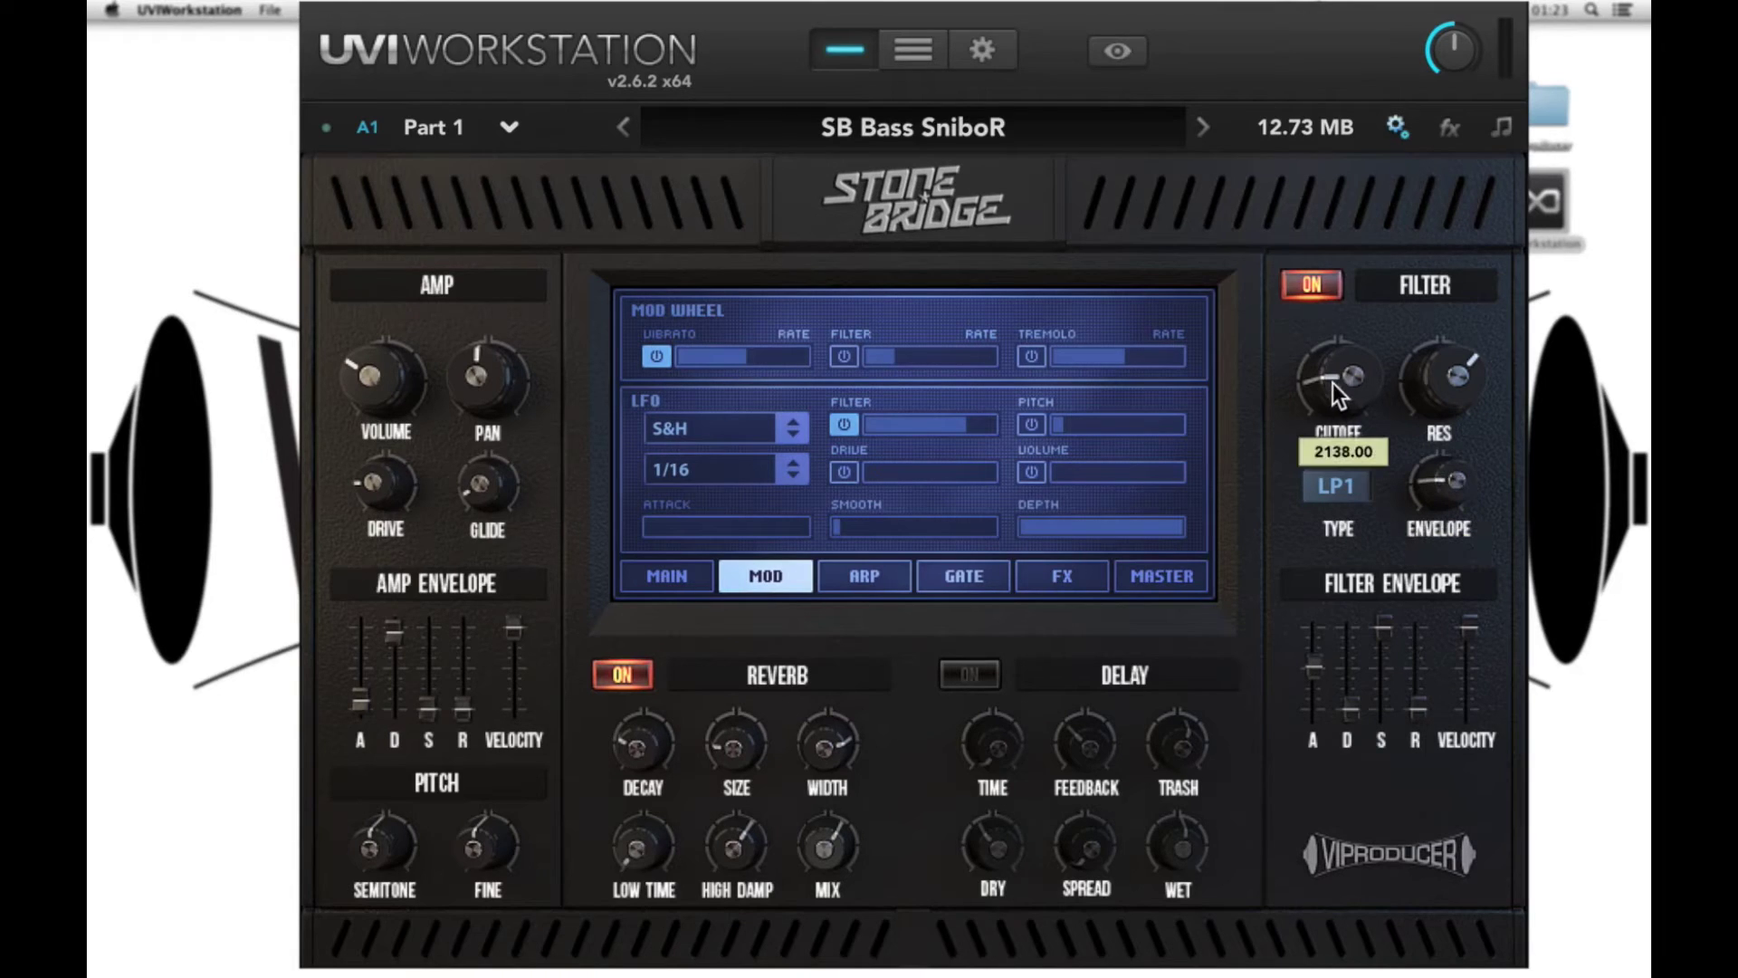
pyautogui.moveTo(1332, 383); pyautogui.dragTo(1334, 340)
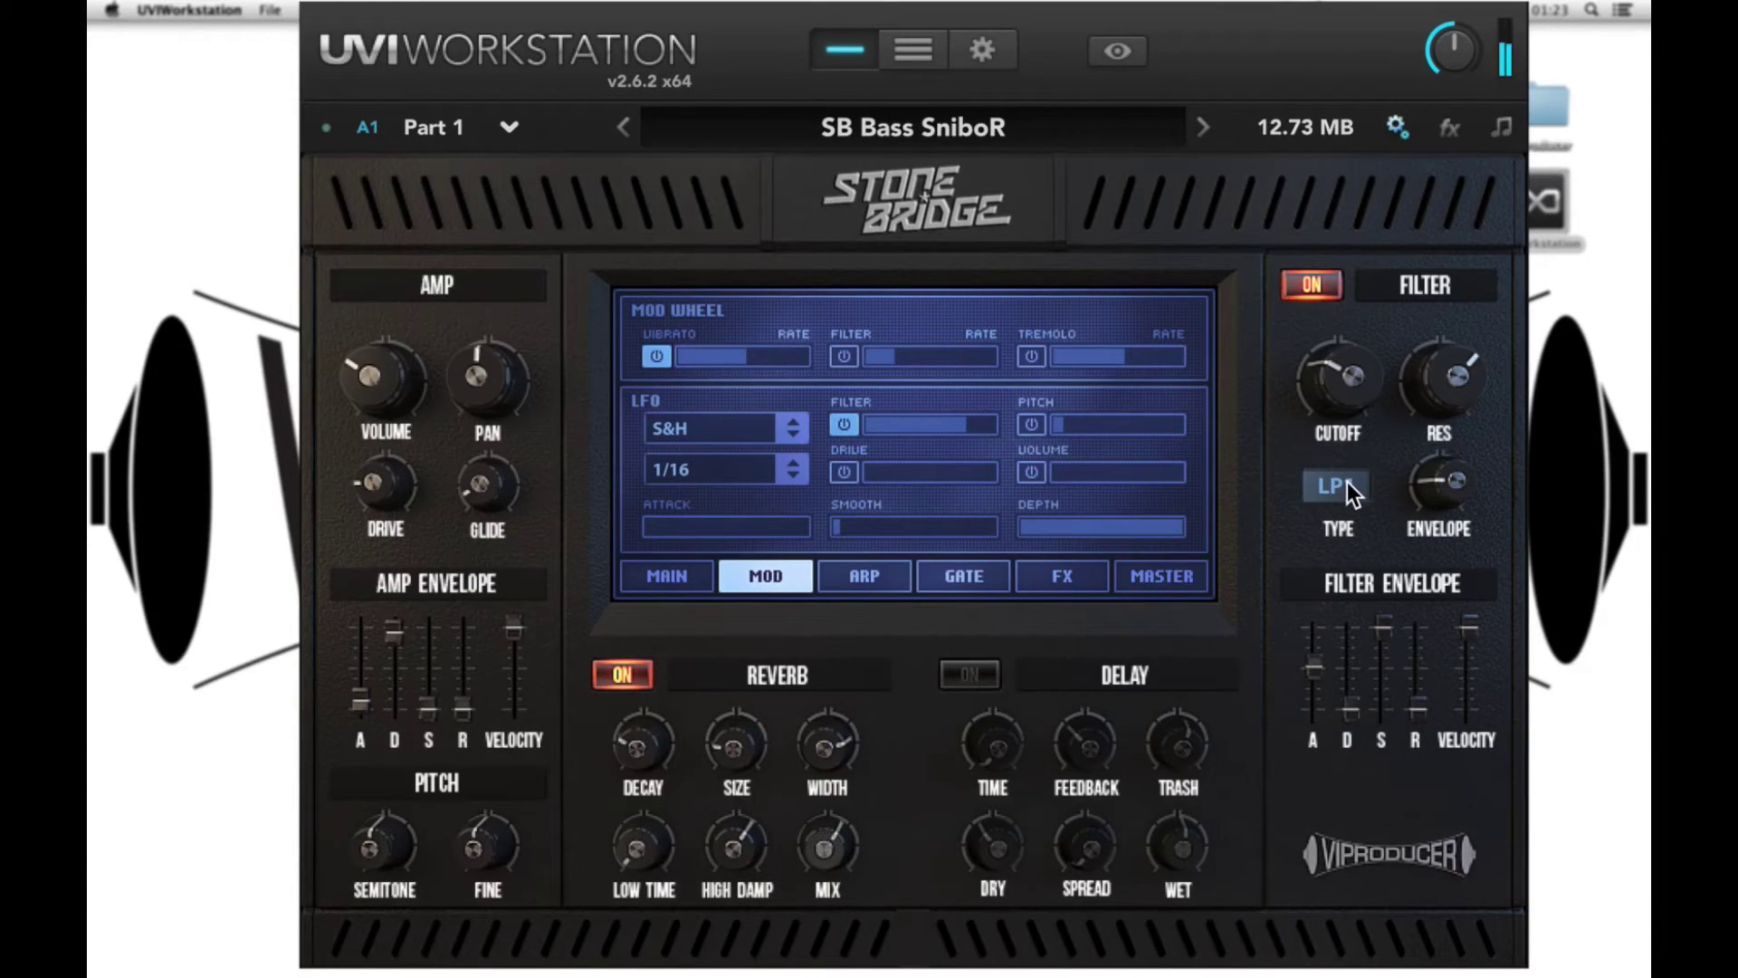
pyautogui.scroll(-10, 947, 418)
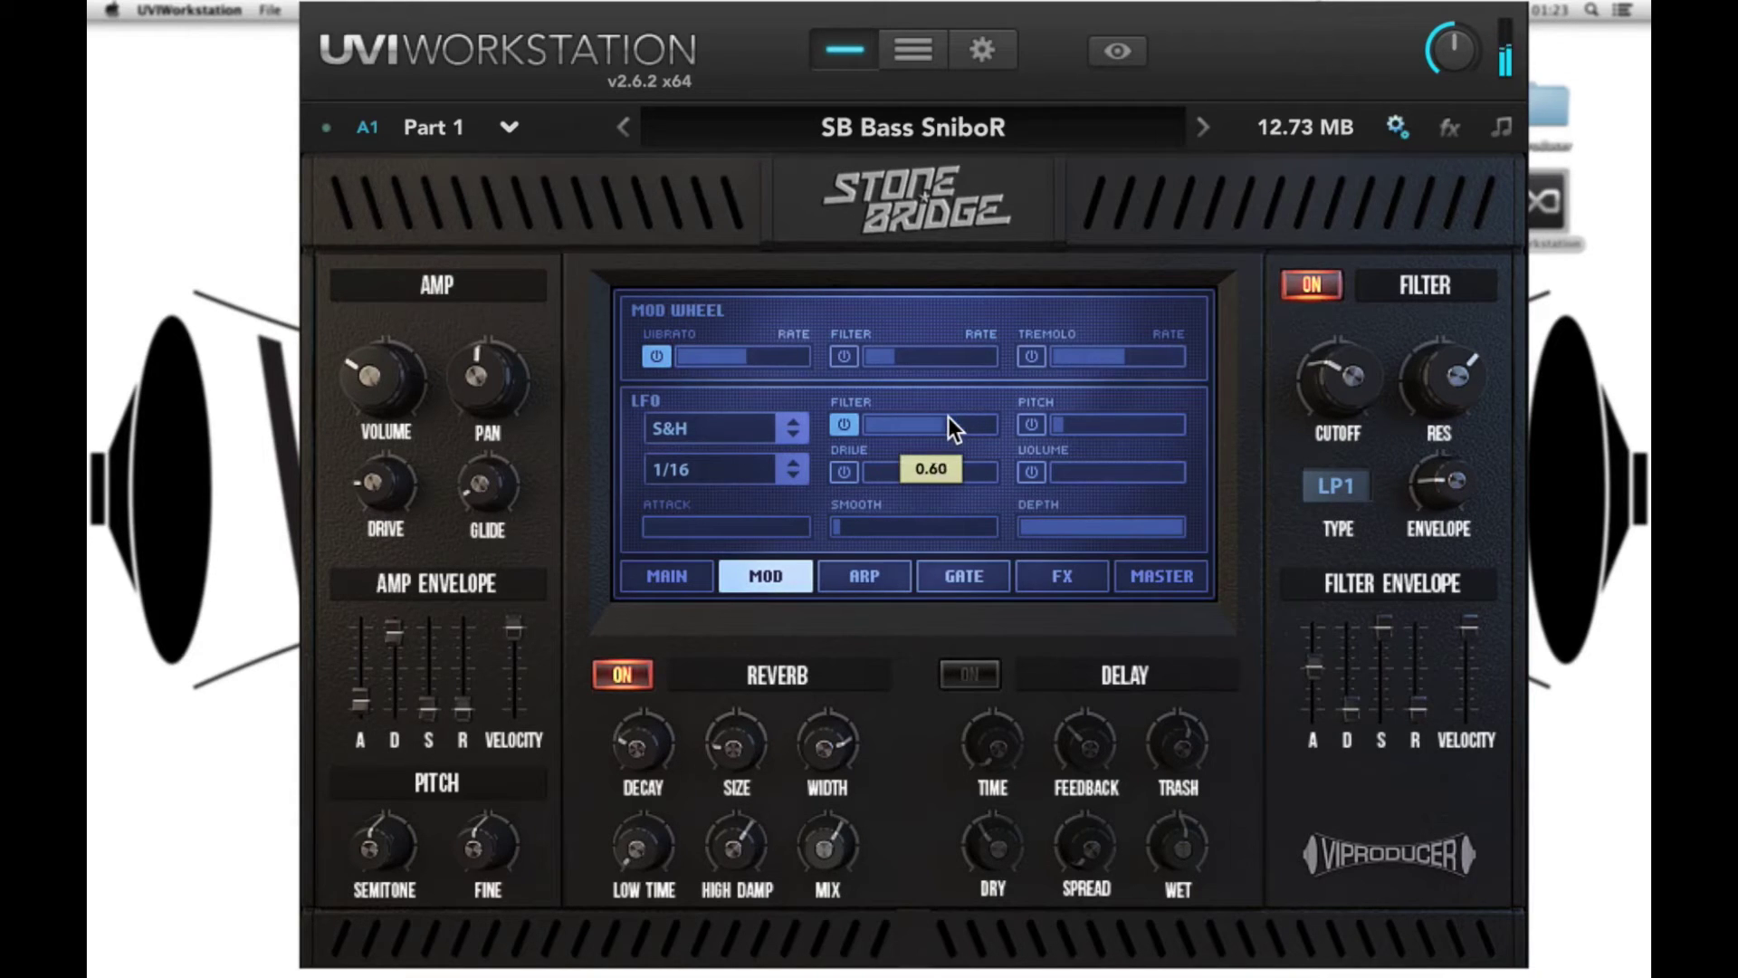
pyautogui.scroll(-10, 948, 417)
pyautogui.scroll(20, 949, 416)
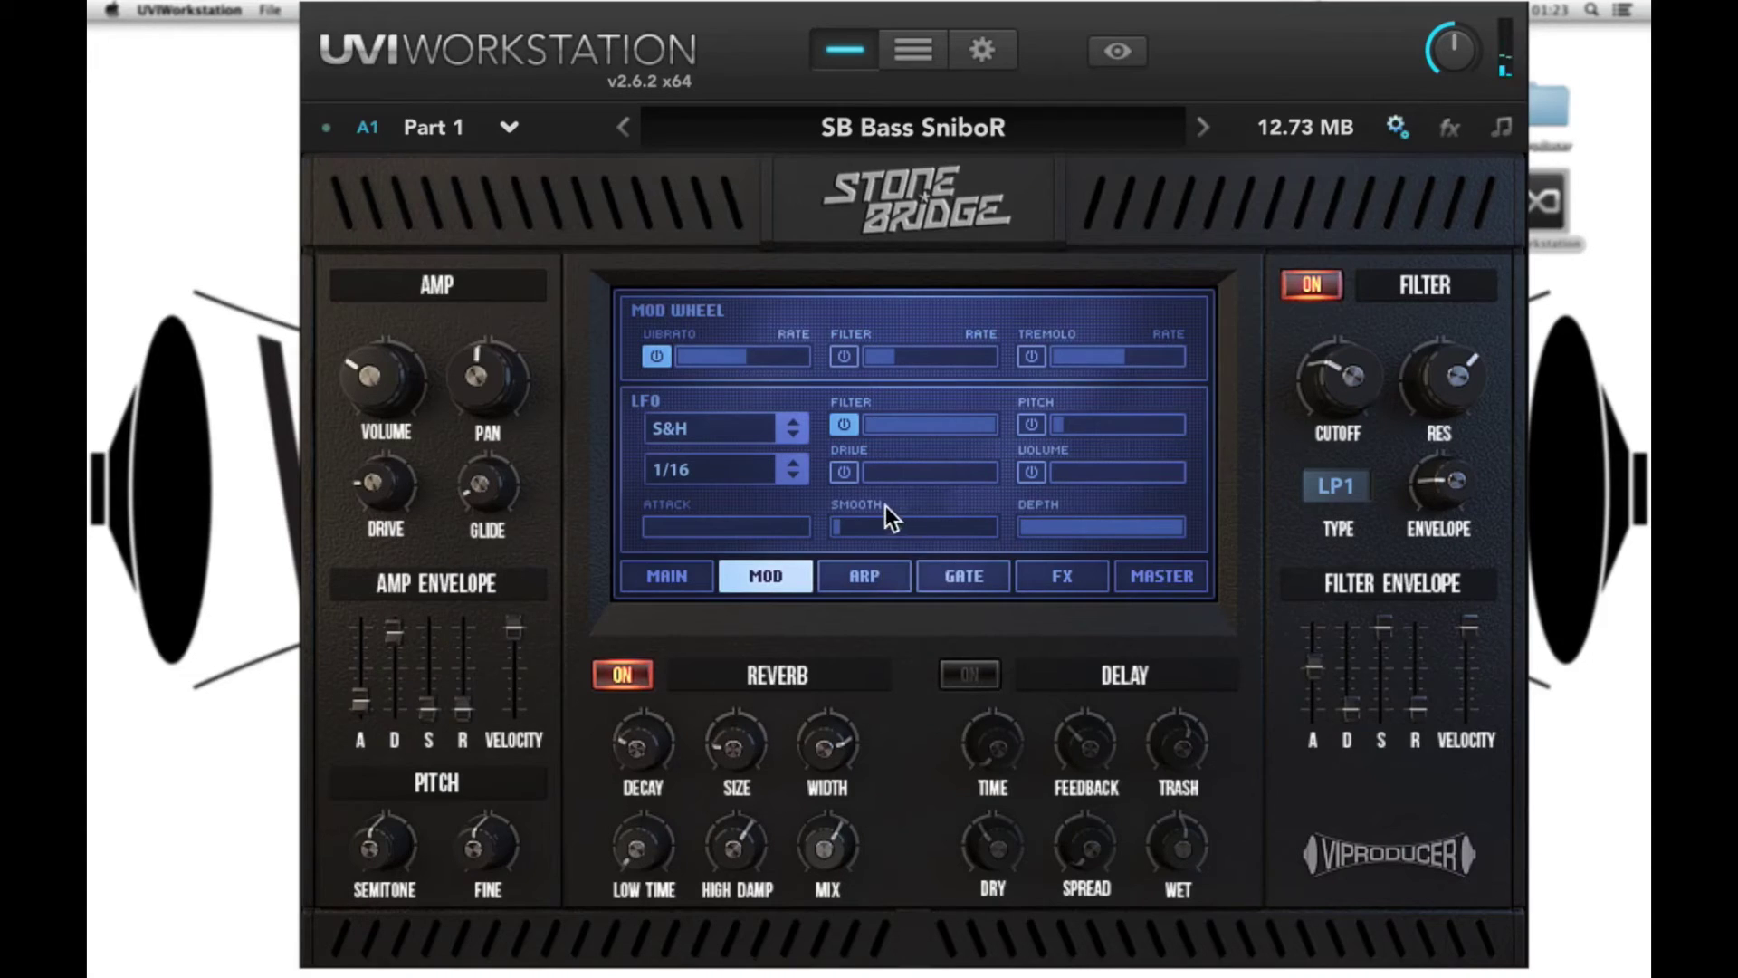
# Set LFO Filter to 1.00 and Smooth to 0.01, choose Ramp Down, and bring Attack to 0.
pyautogui.moveTo(732, 529)
pyautogui.scroll(5, 733, 526)
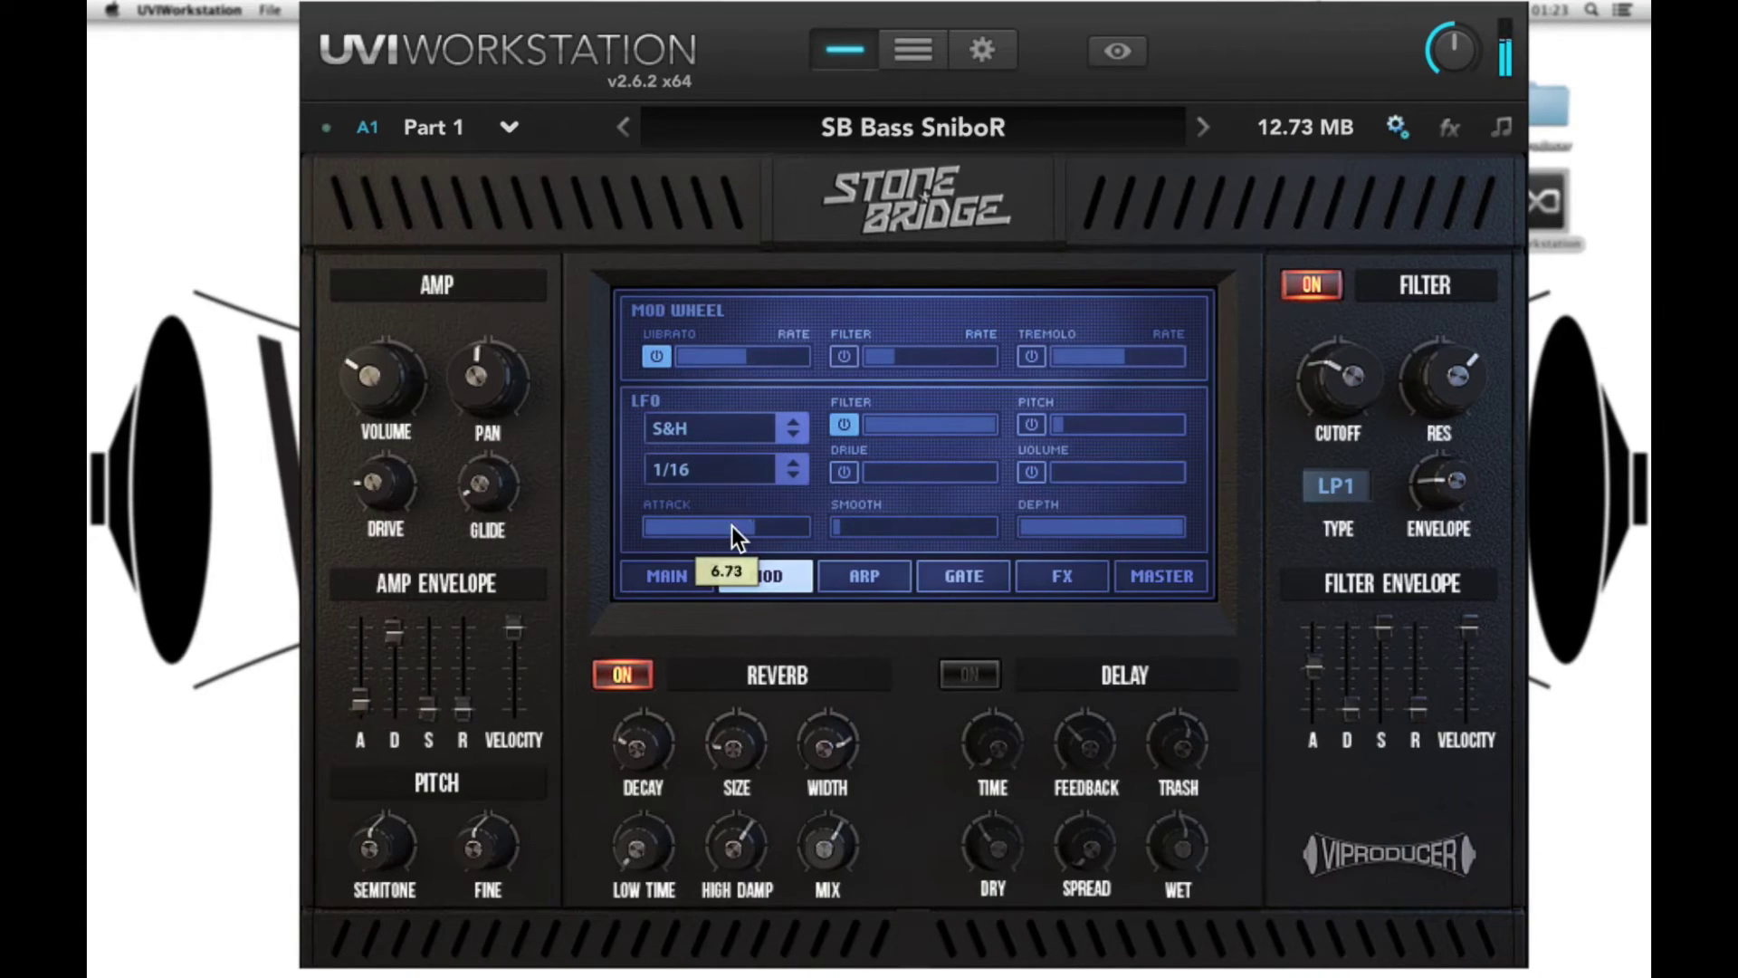
pyautogui.moveTo(903, 521)
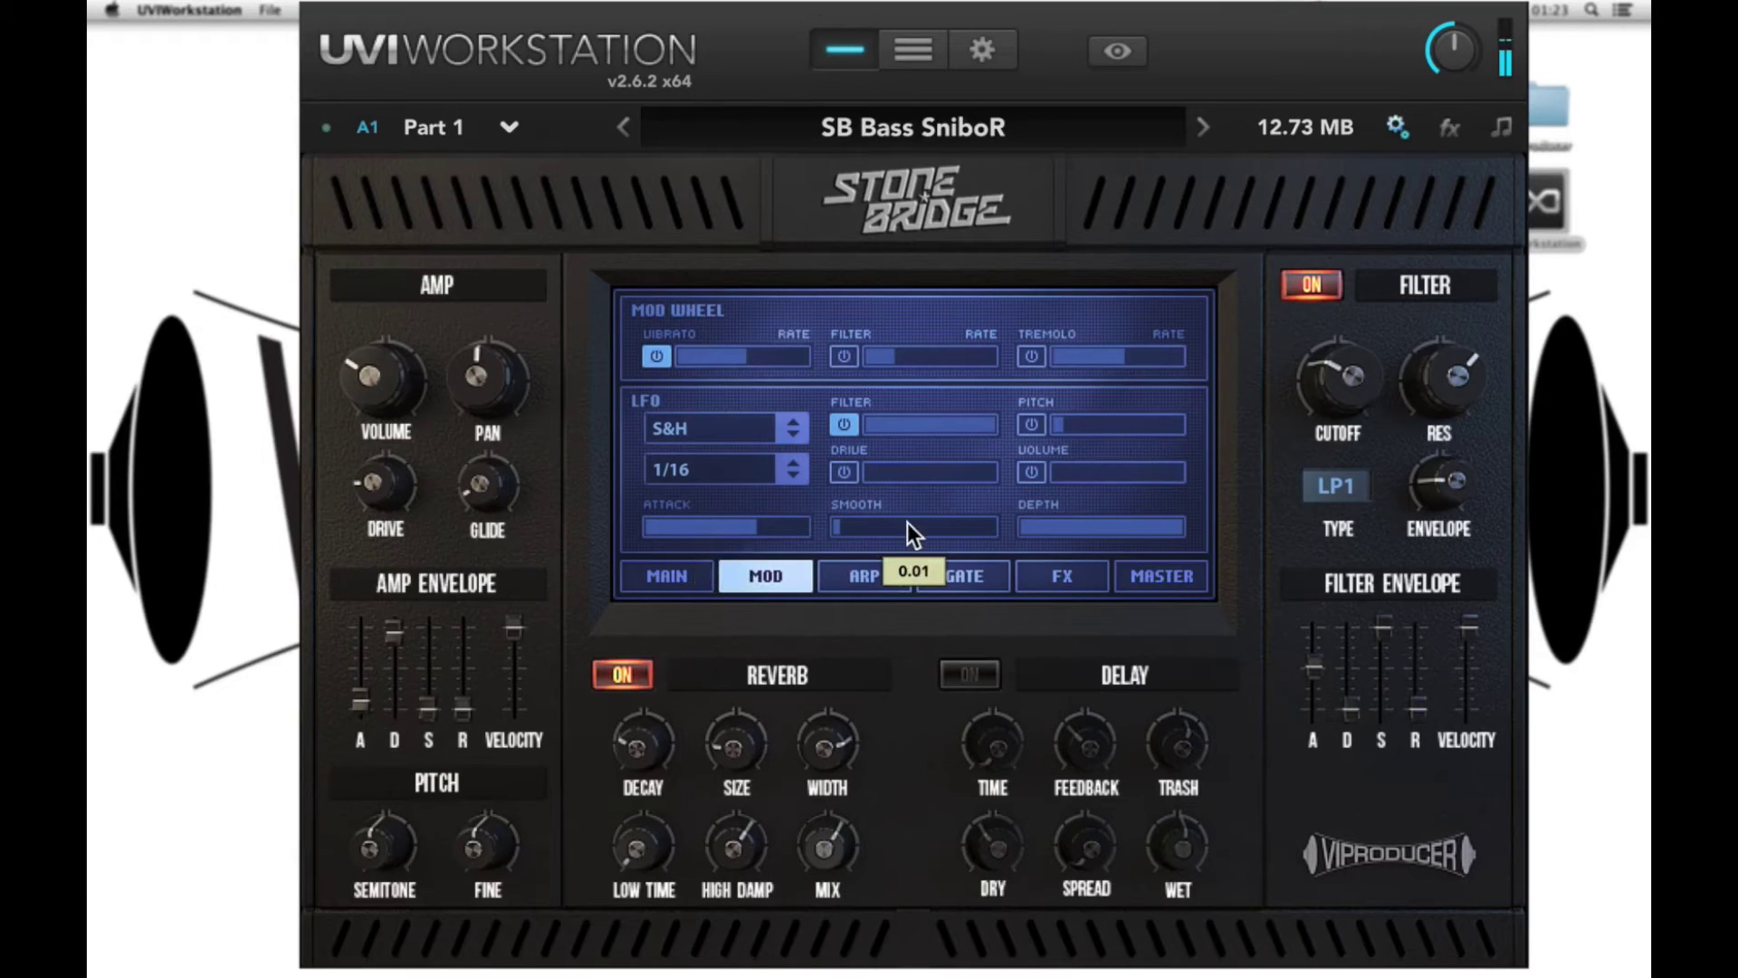
pyautogui.moveTo(1076, 524)
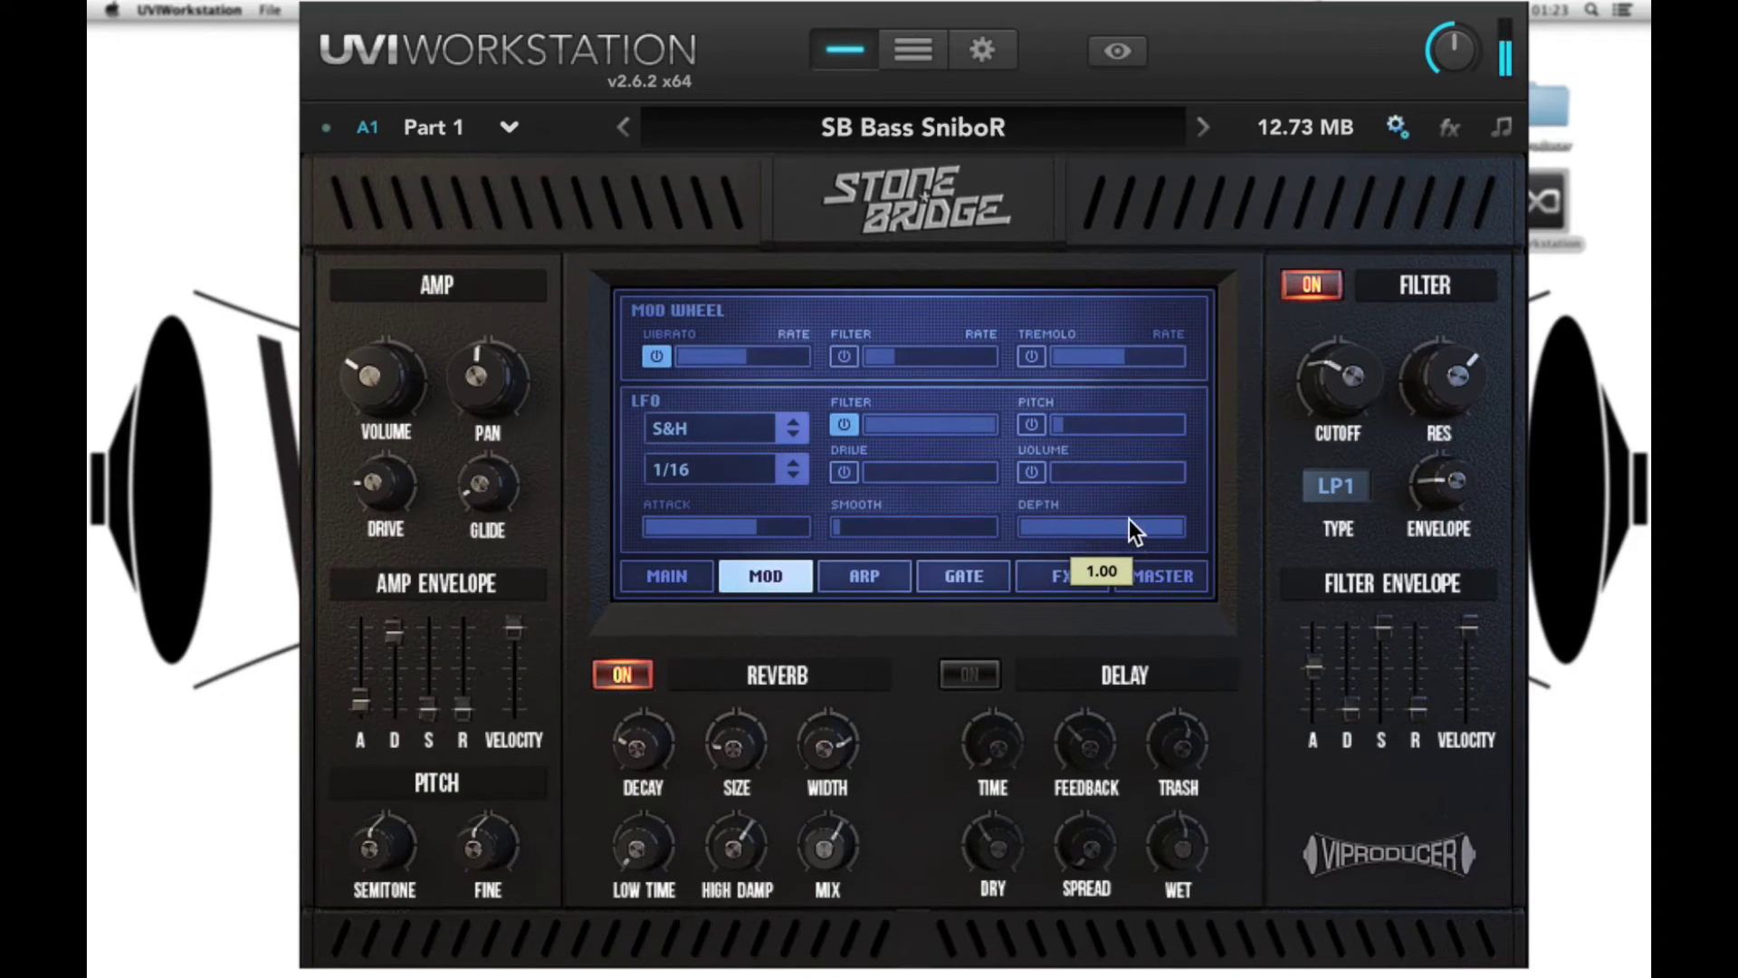
pyautogui.scroll(-5, 1128, 523)
pyautogui.scroll(10, 1128, 519)
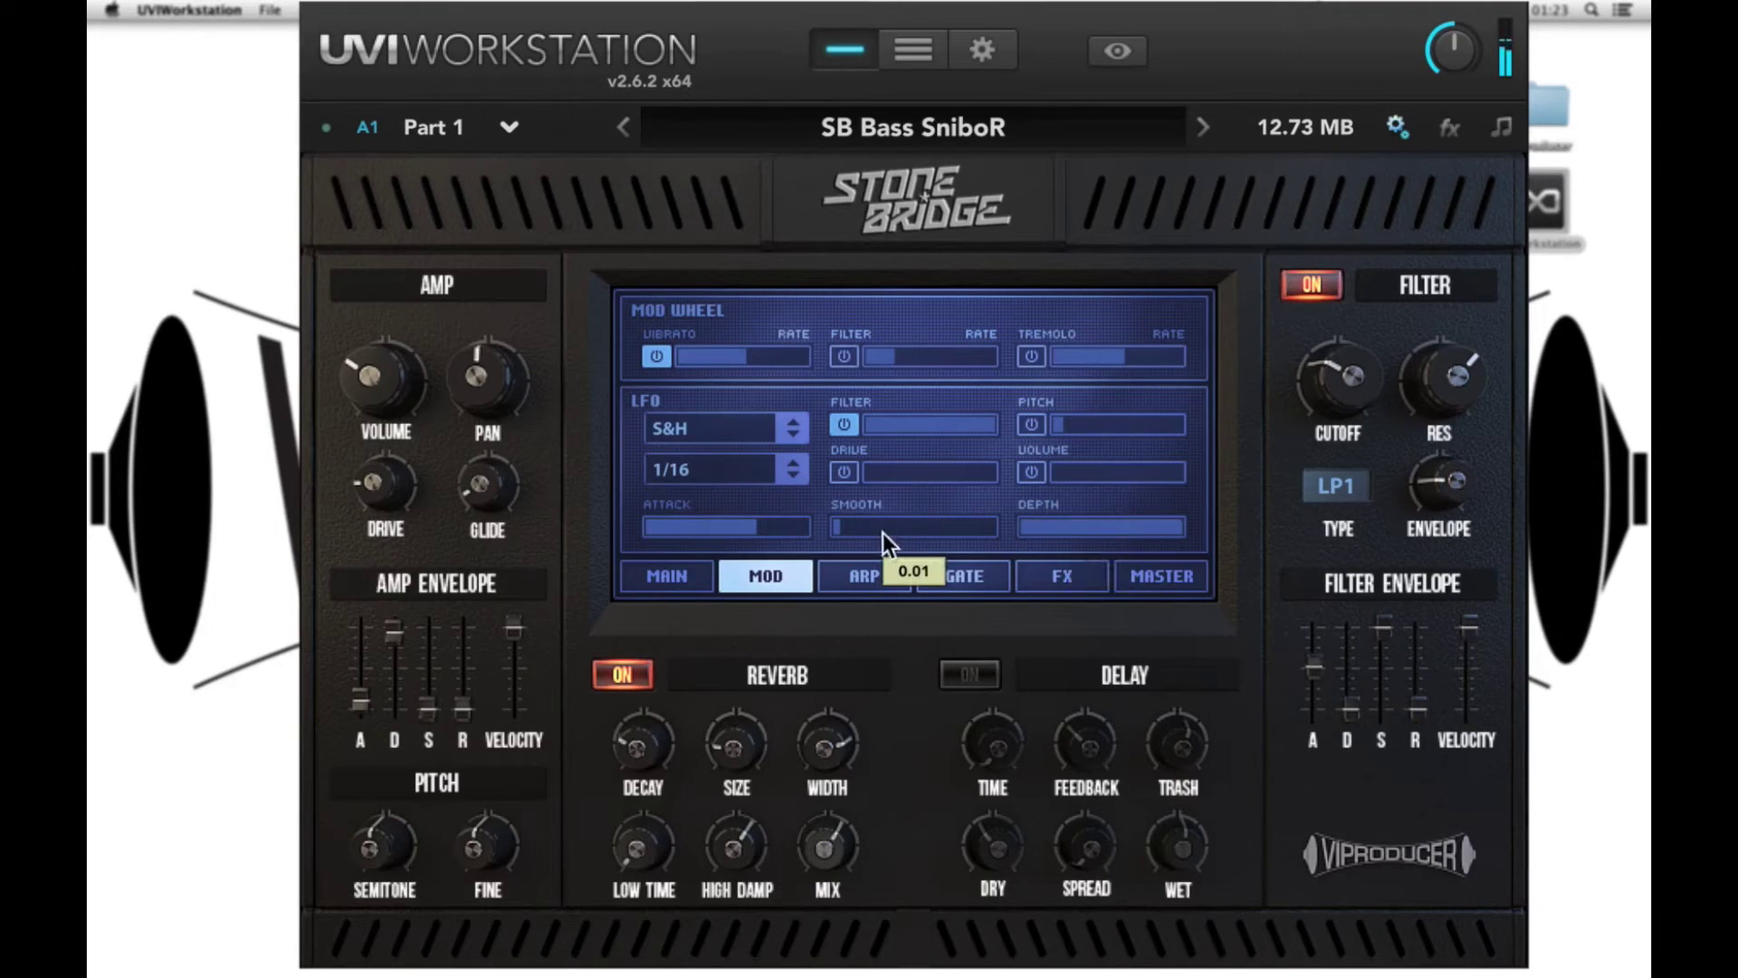
pyautogui.scroll(5, 876, 525)
pyautogui.scroll(3, 874, 523)
pyautogui.scroll(-5, 874, 526)
pyautogui.scroll(-1, 874, 526)
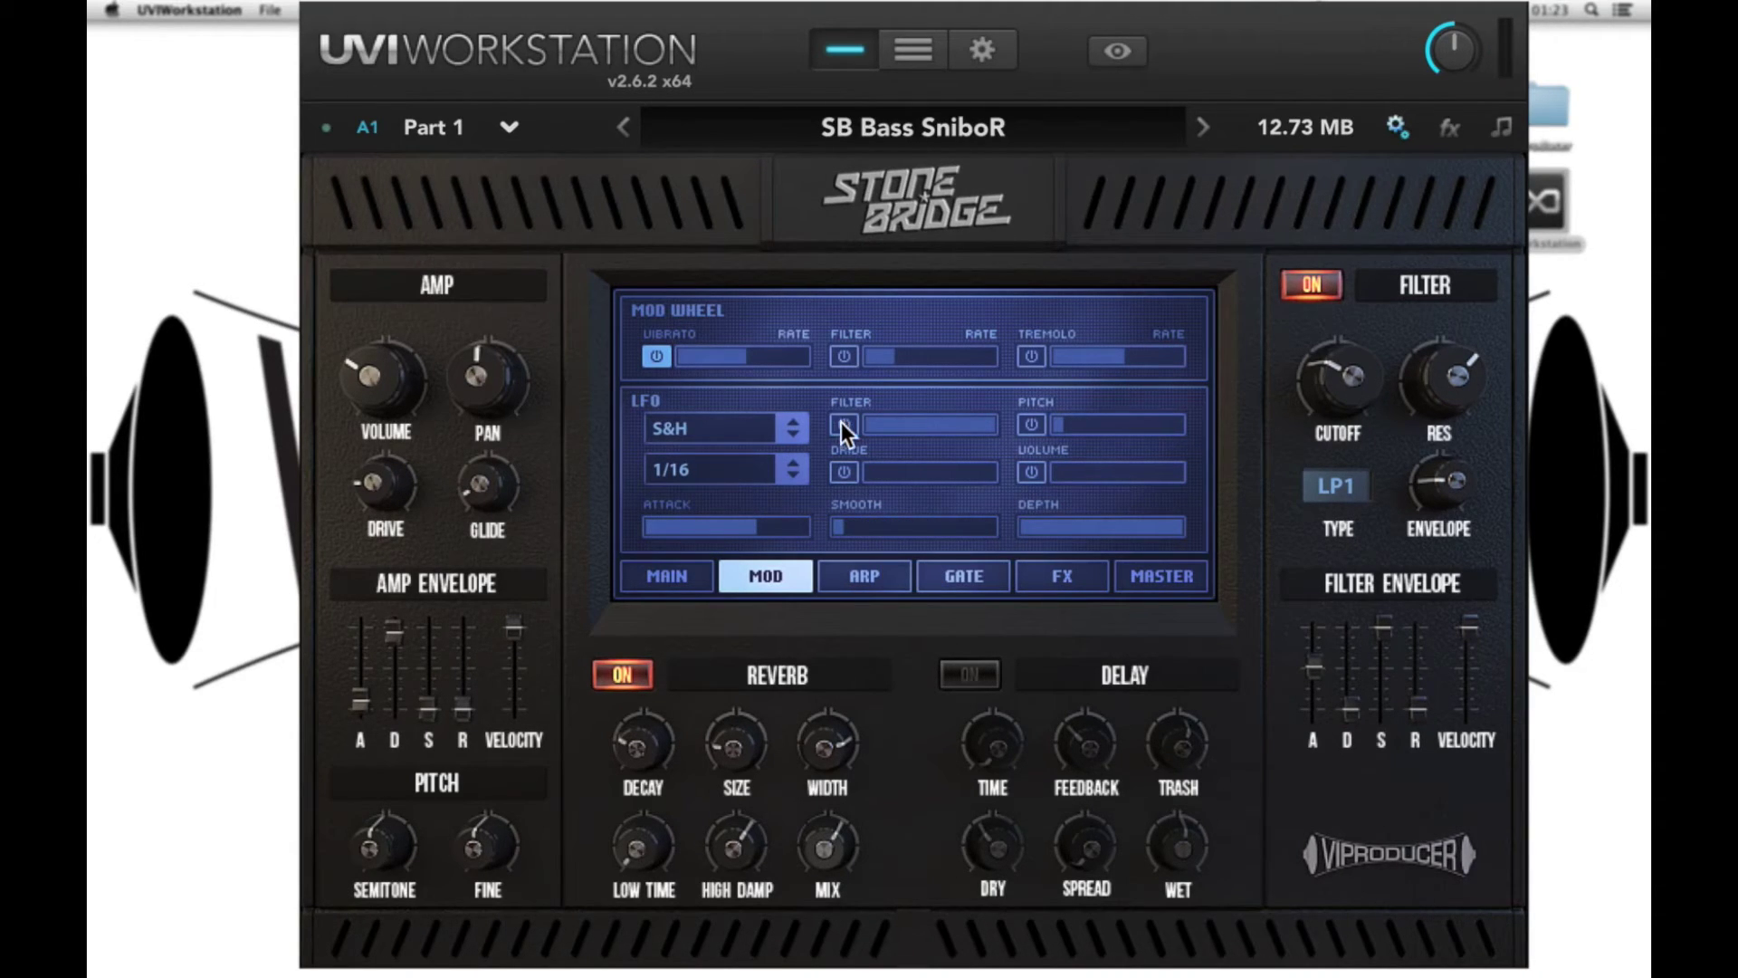
pyautogui.click(708, 427)
pyautogui.click(743, 626)
pyautogui.moveTo(756, 526)
pyautogui.mouseDown()
pyautogui.moveTo(744, 522)
pyautogui.moveTo(778, 523)
pyautogui.mouseUp()
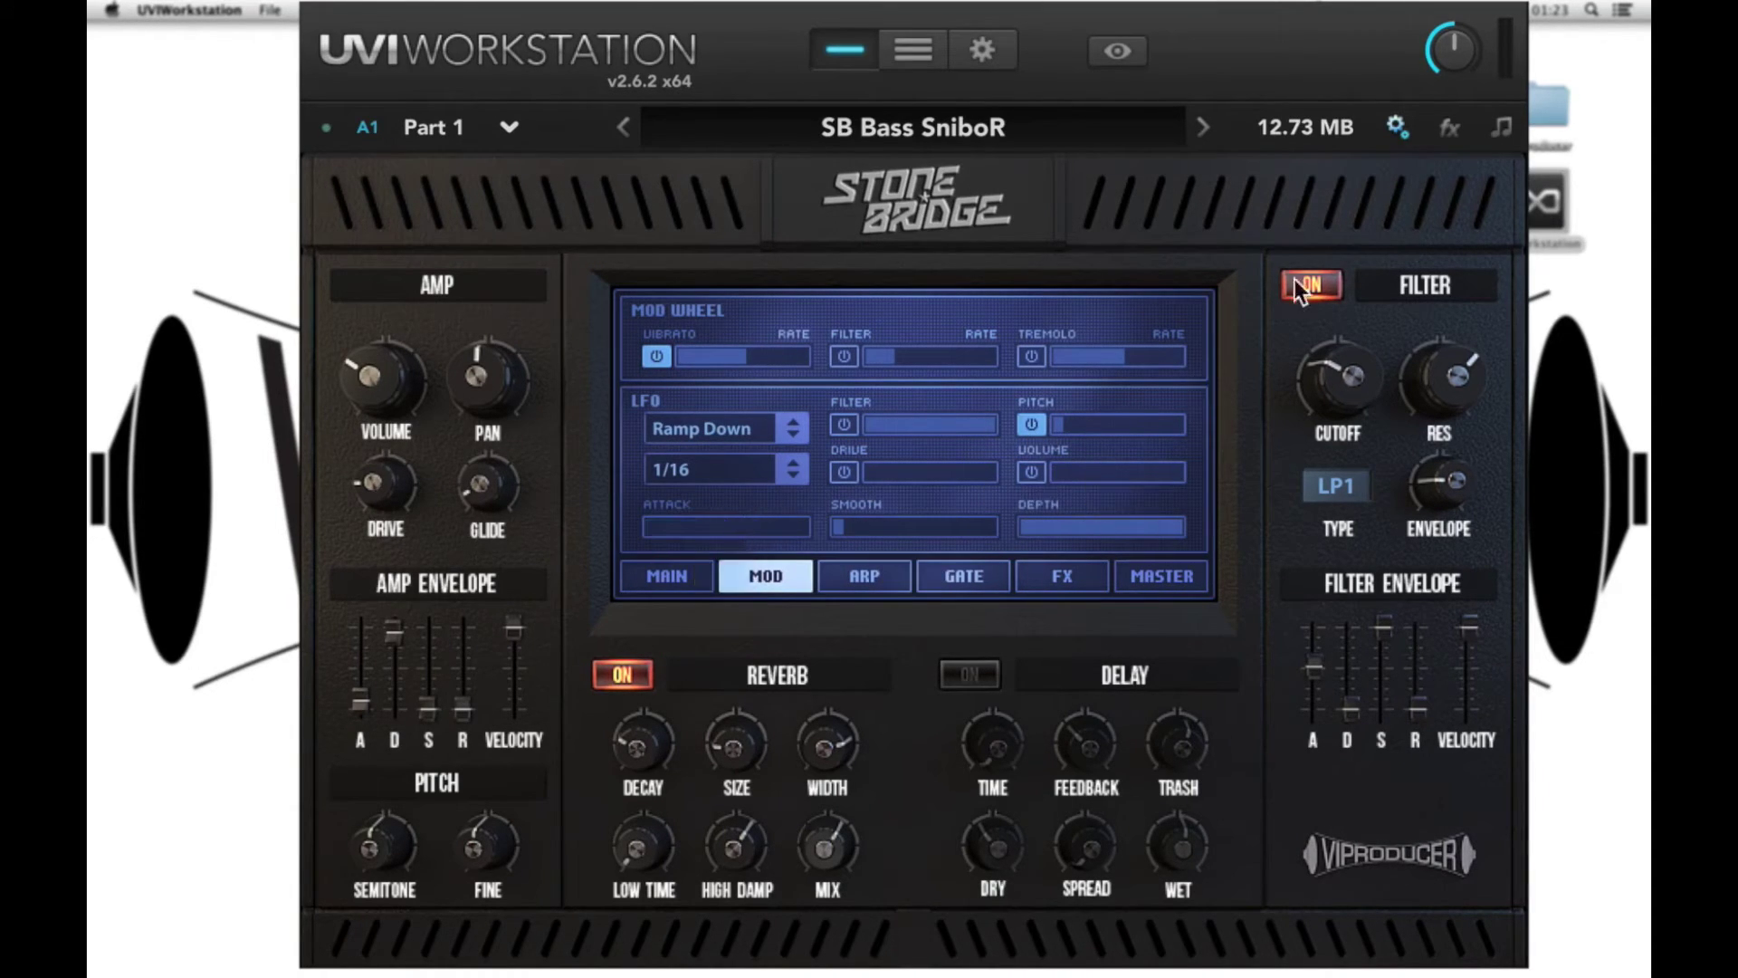
# Turn the filter off, raise the LFO pitch amount, and set the LFO rate to 1/2.
pyautogui.click(1311, 286)
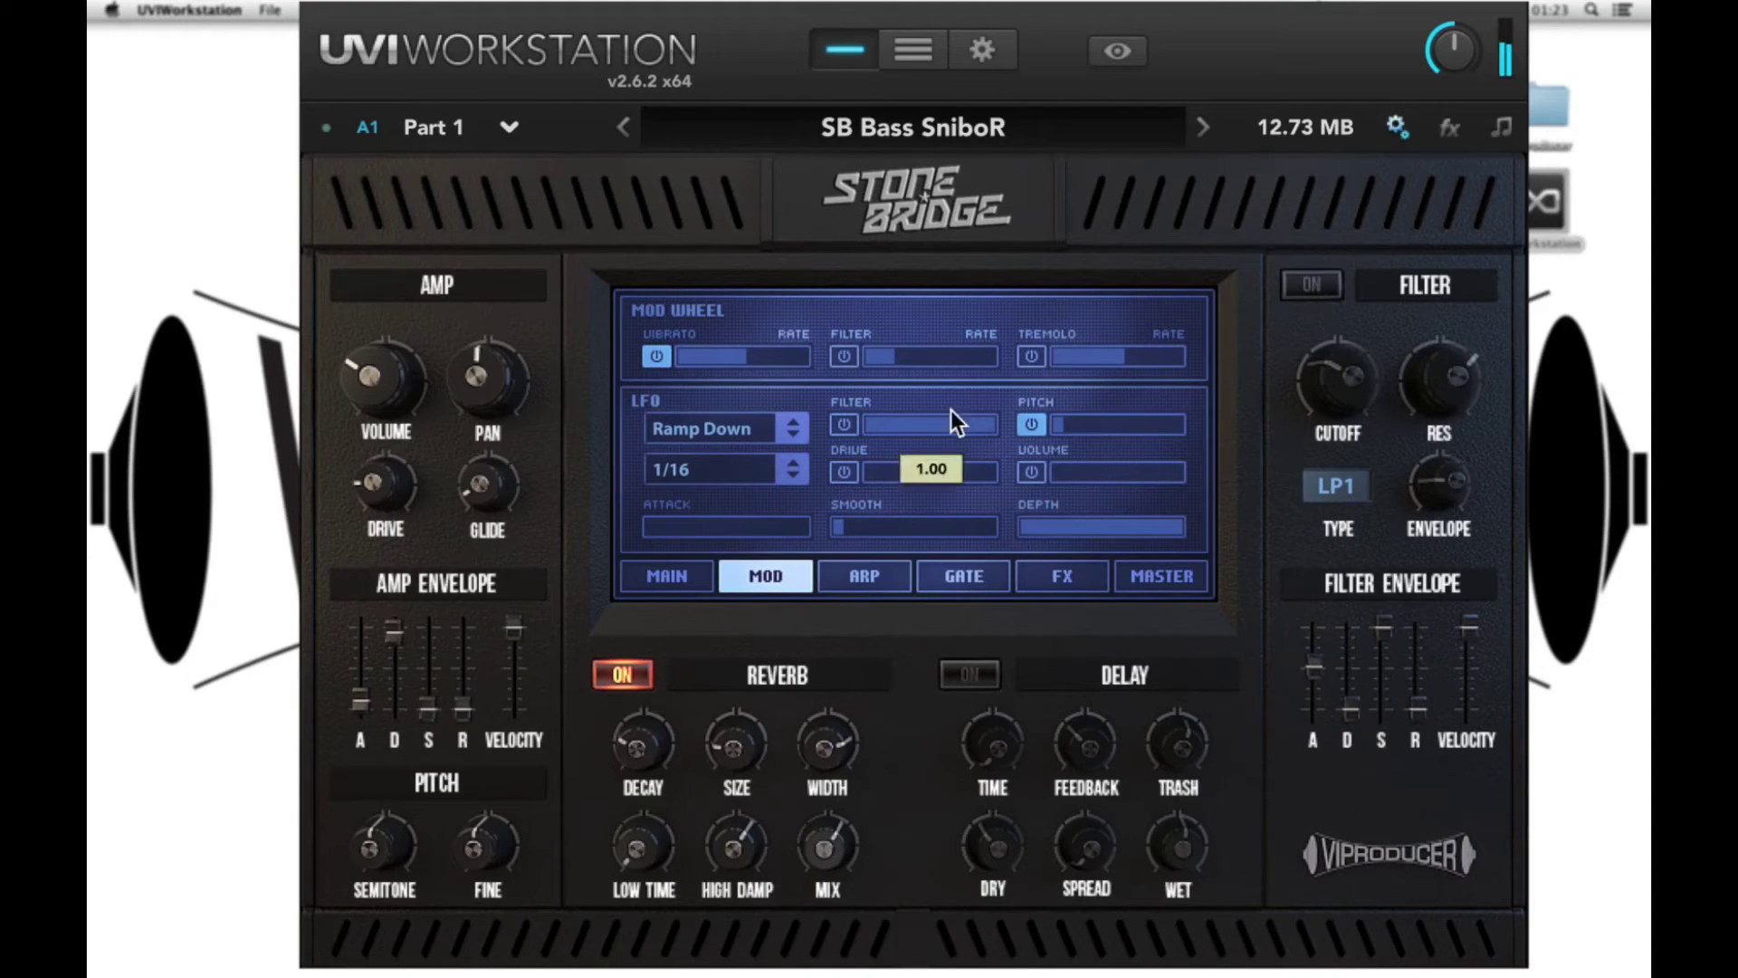
pyautogui.scroll(5, 1056, 423)
pyautogui.scroll(10, 1055, 423)
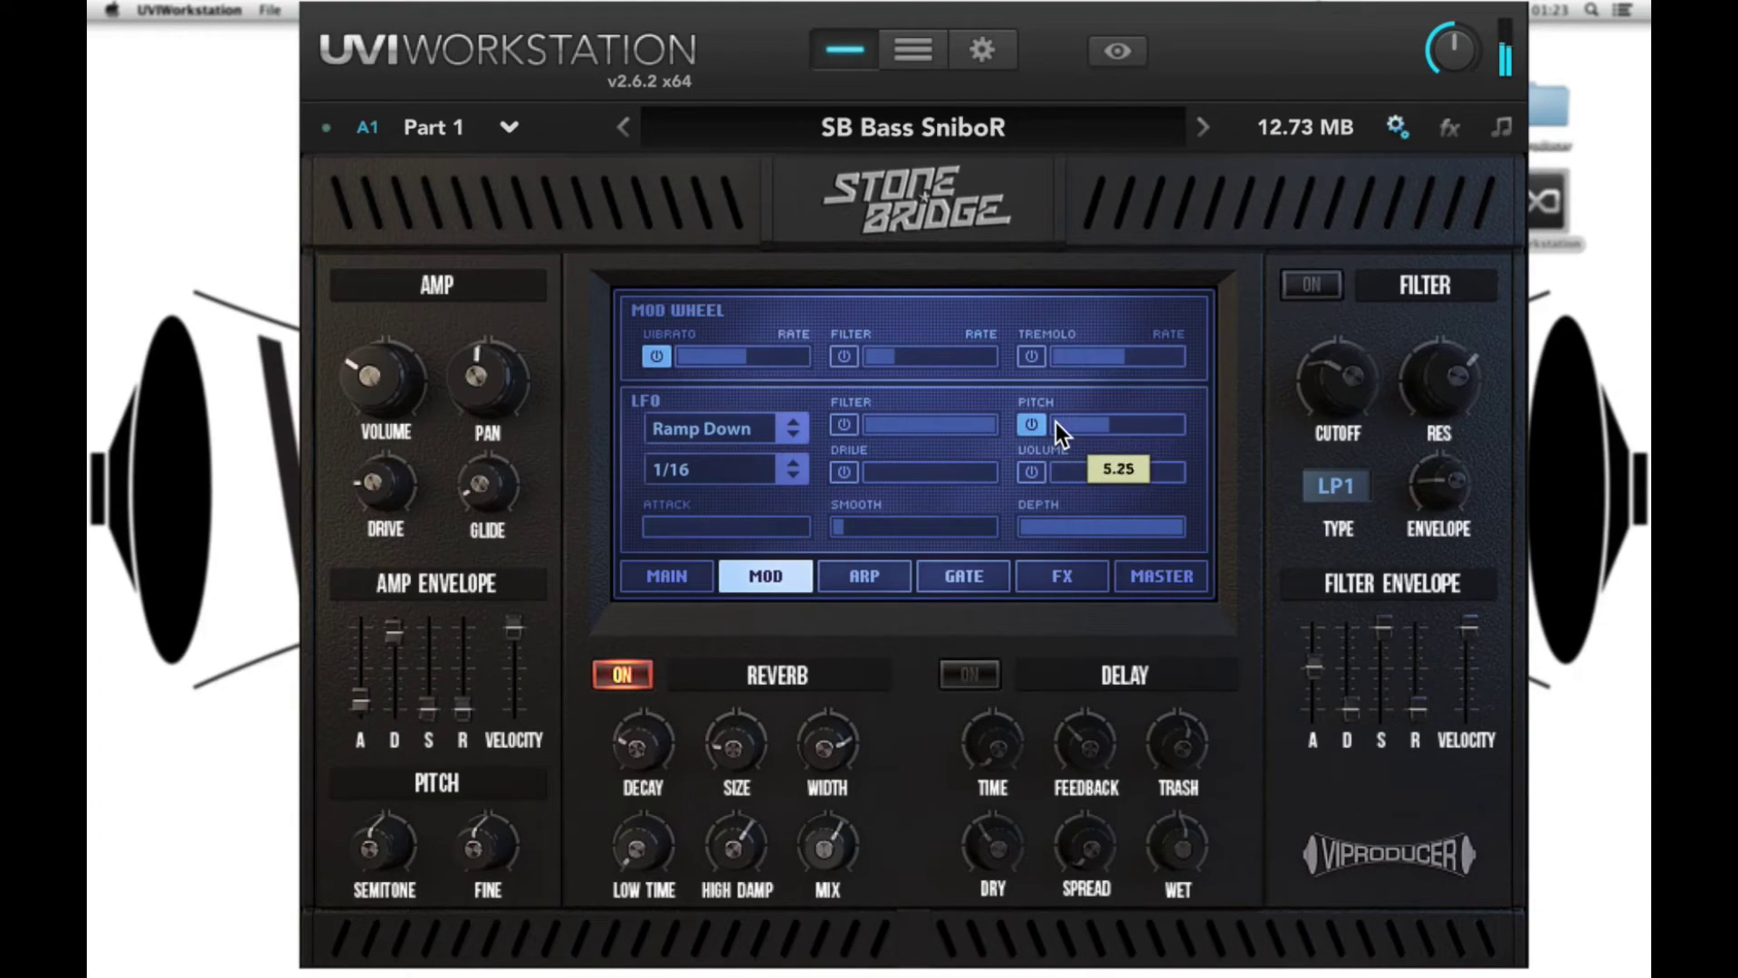
pyautogui.click(787, 471)
pyautogui.click(751, 502)
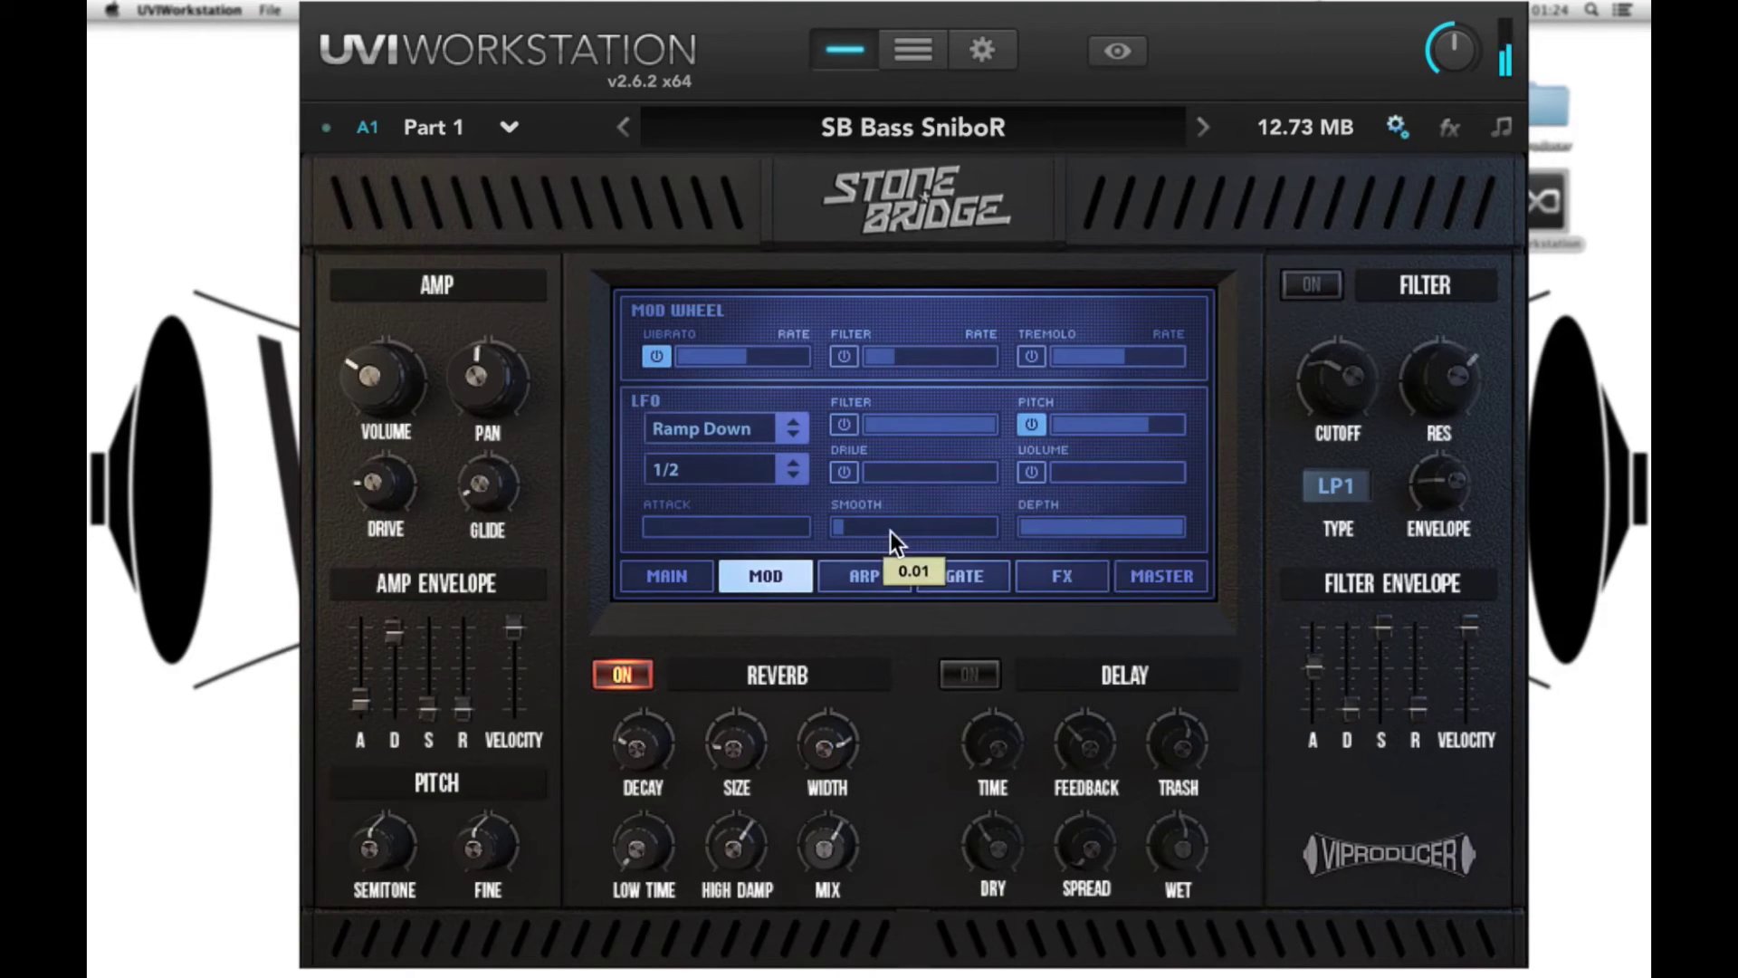
pyautogui.scroll(-1, 889, 531)
# Open the arpeggiator's Arpeggio settings and, after trying 1/8, keep the resolution at 1/16.
pyautogui.click(852, 583)
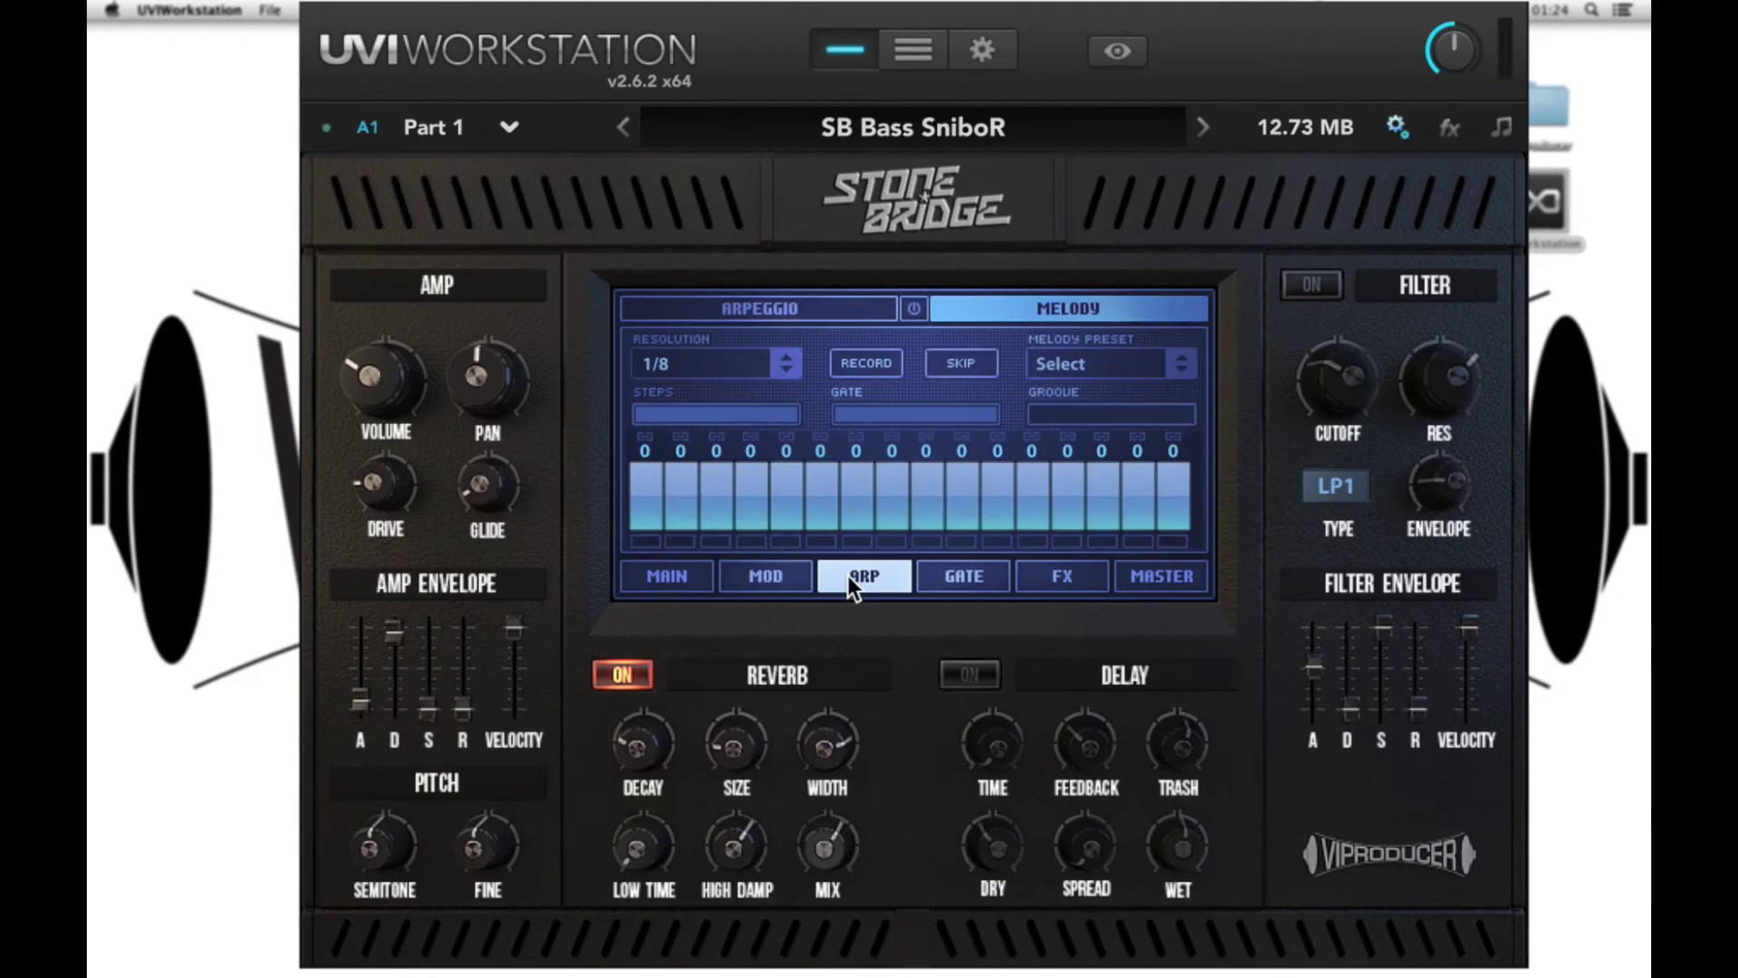
pyautogui.click(788, 312)
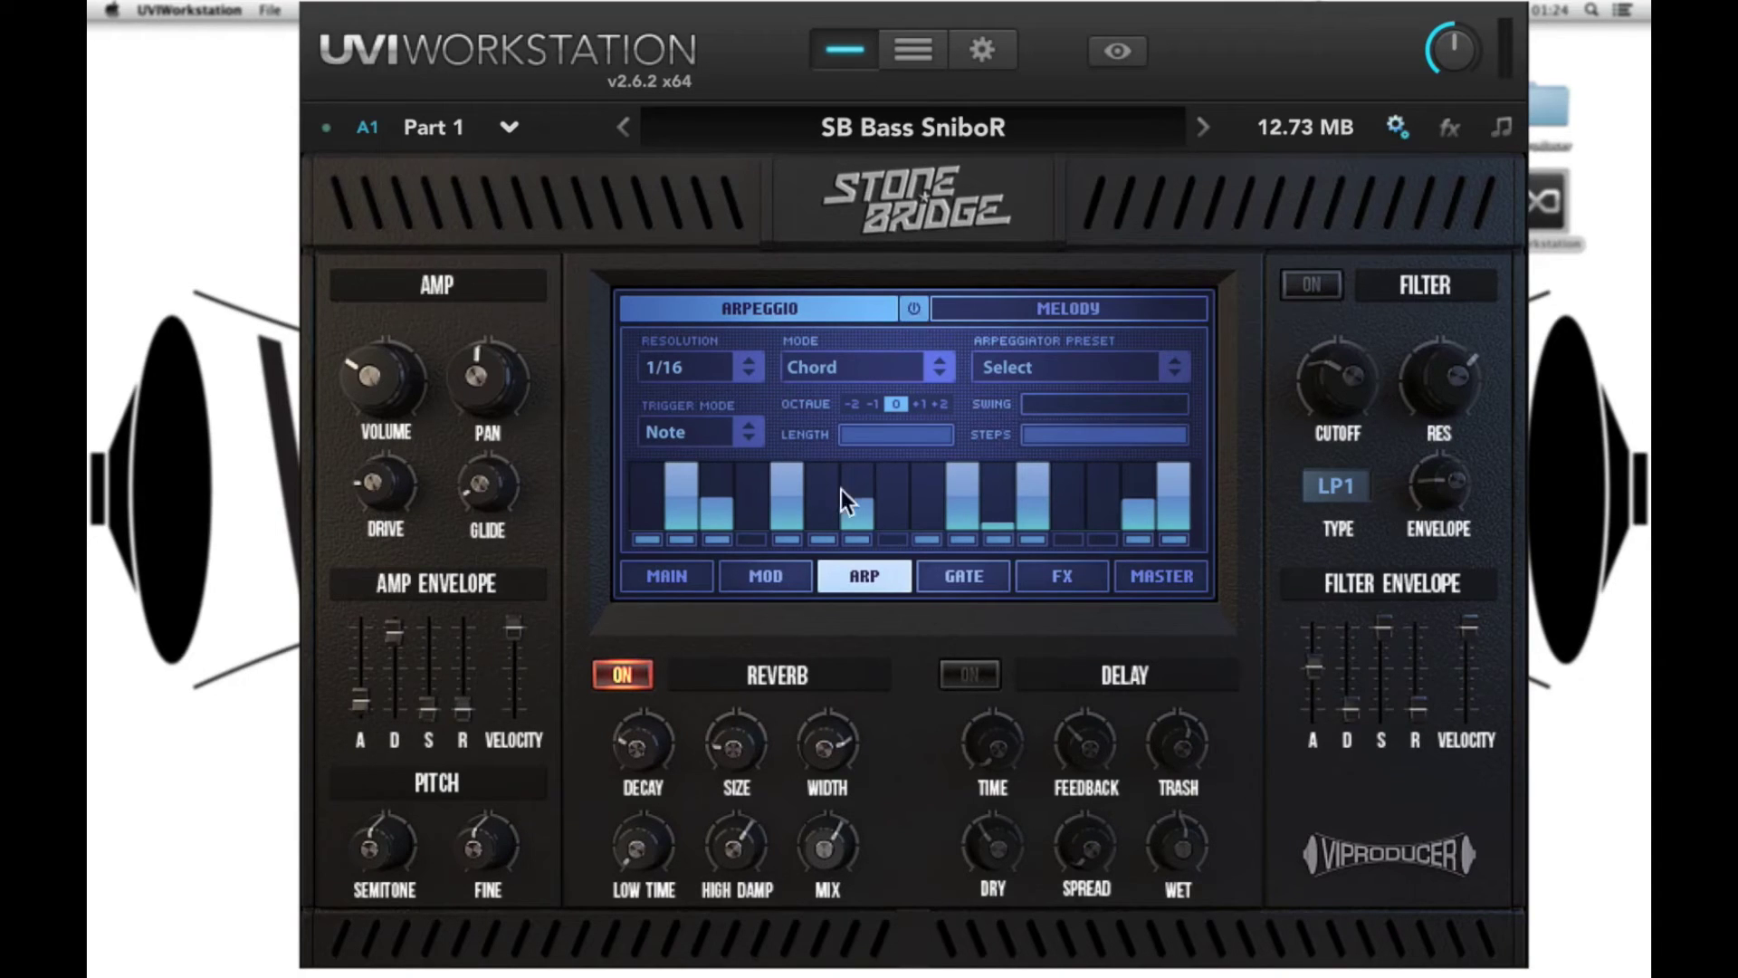
pyautogui.click(714, 365)
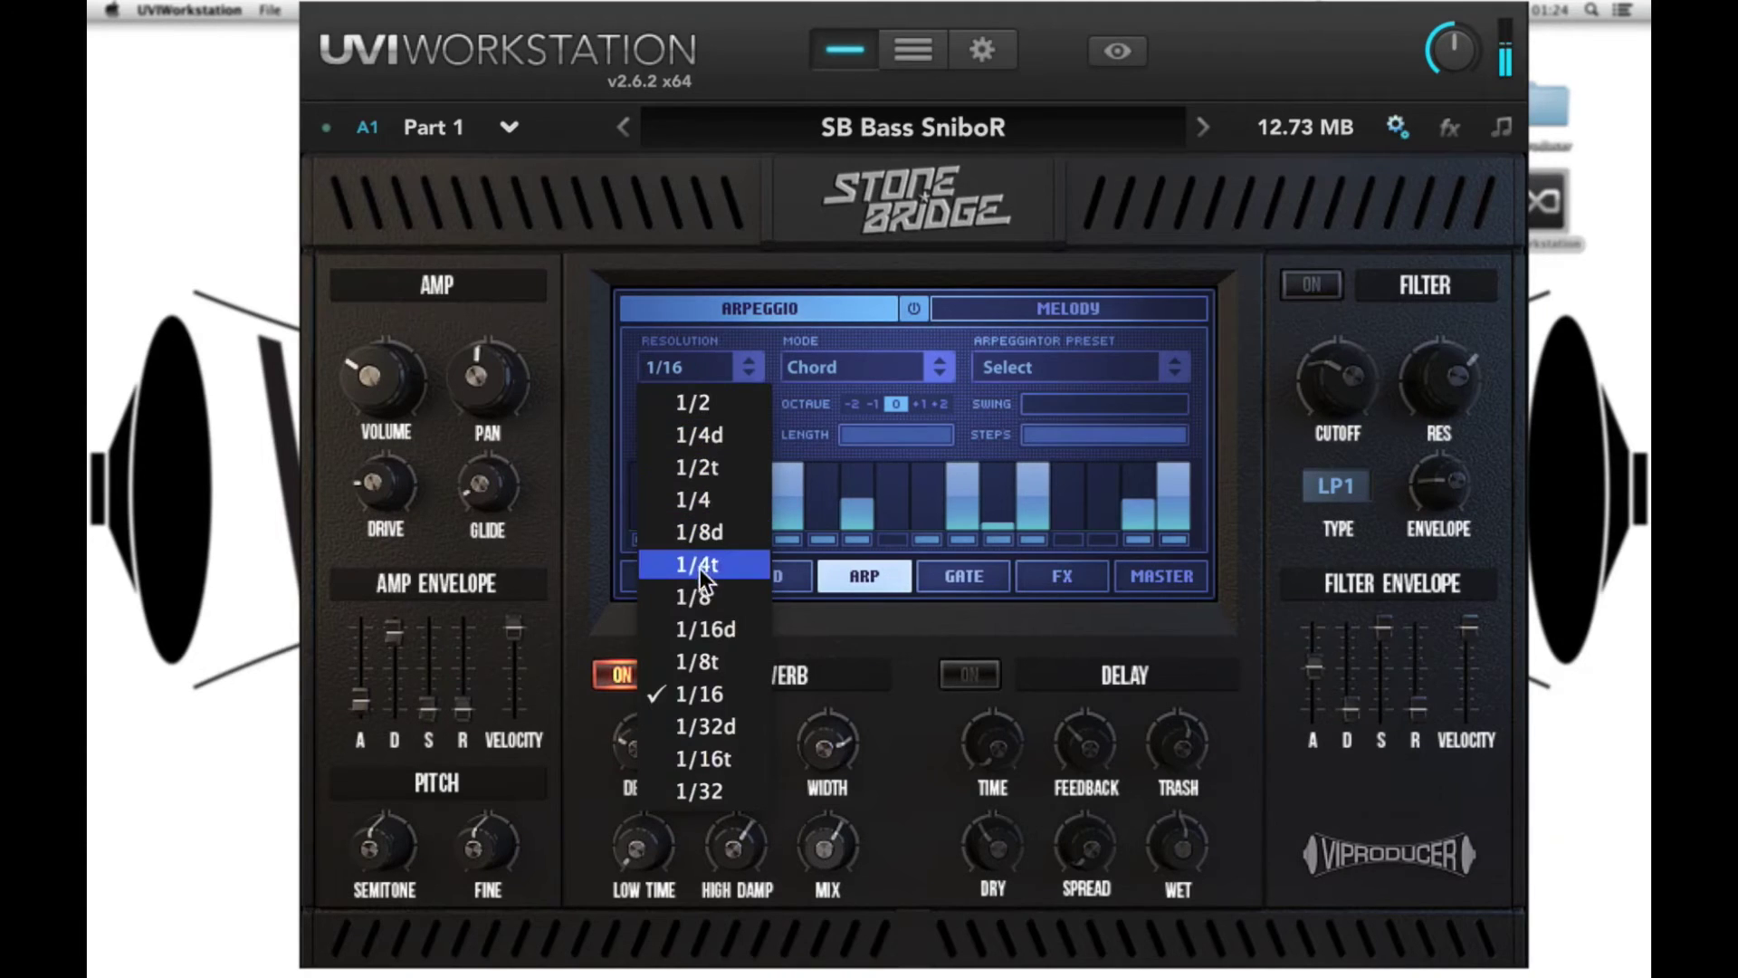
pyautogui.click(697, 601)
pyautogui.click(703, 368)
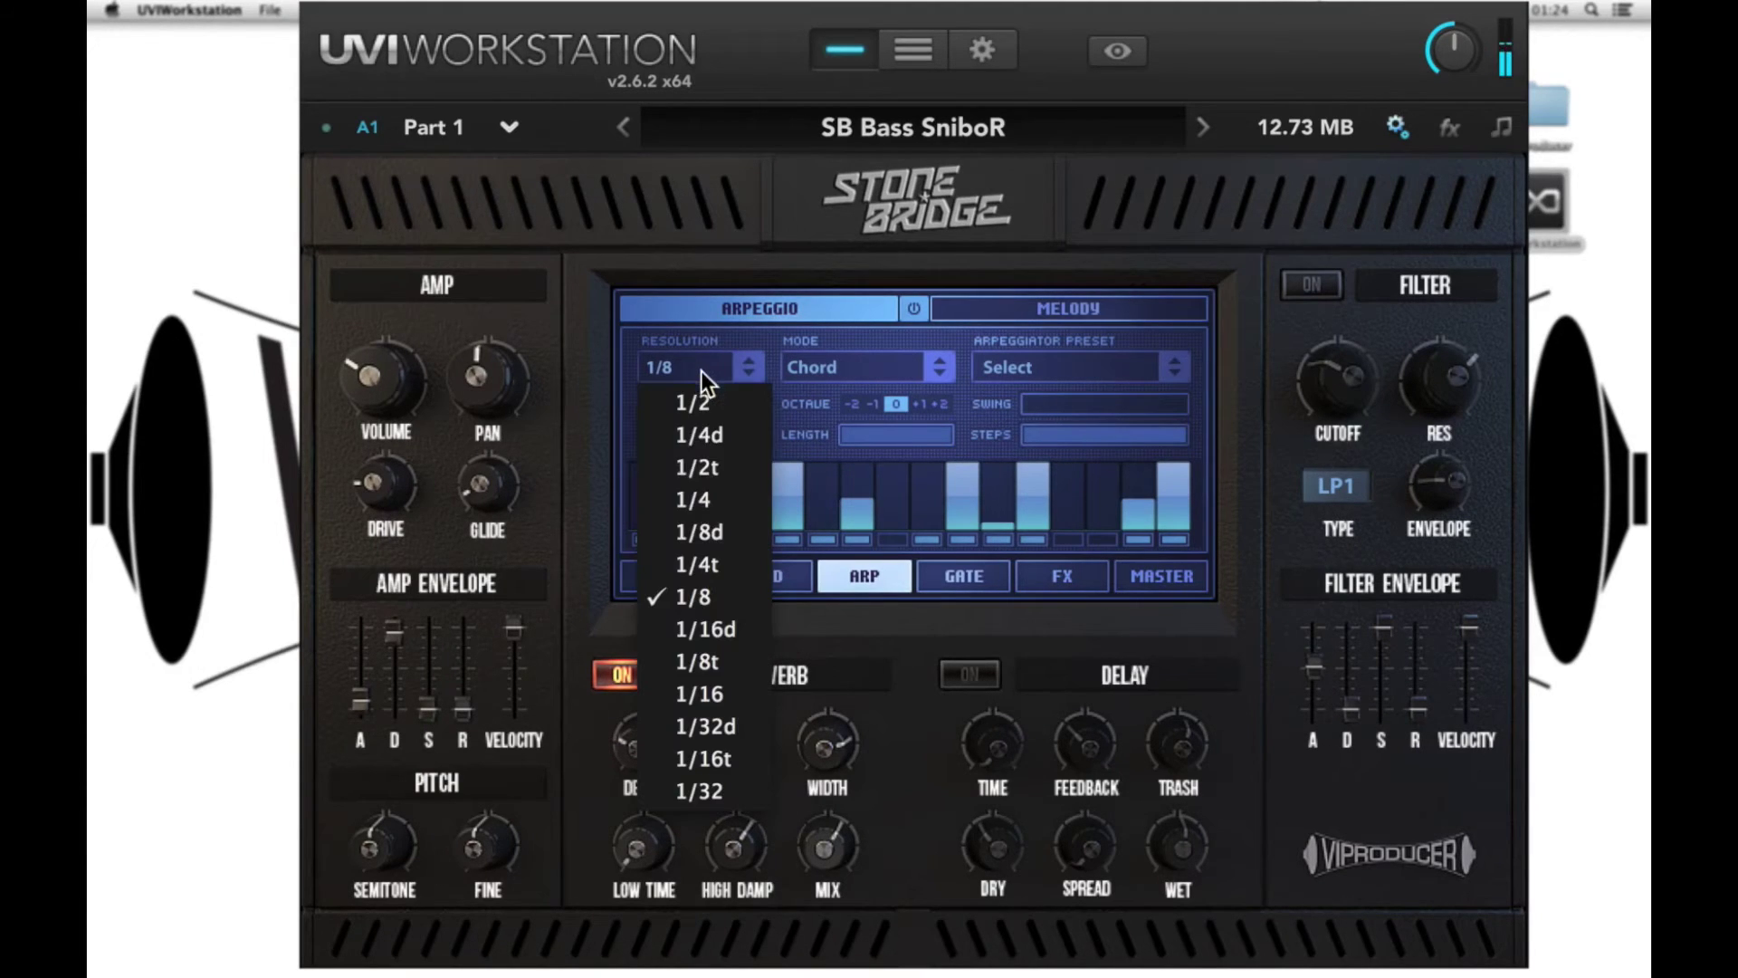
pyautogui.click(692, 695)
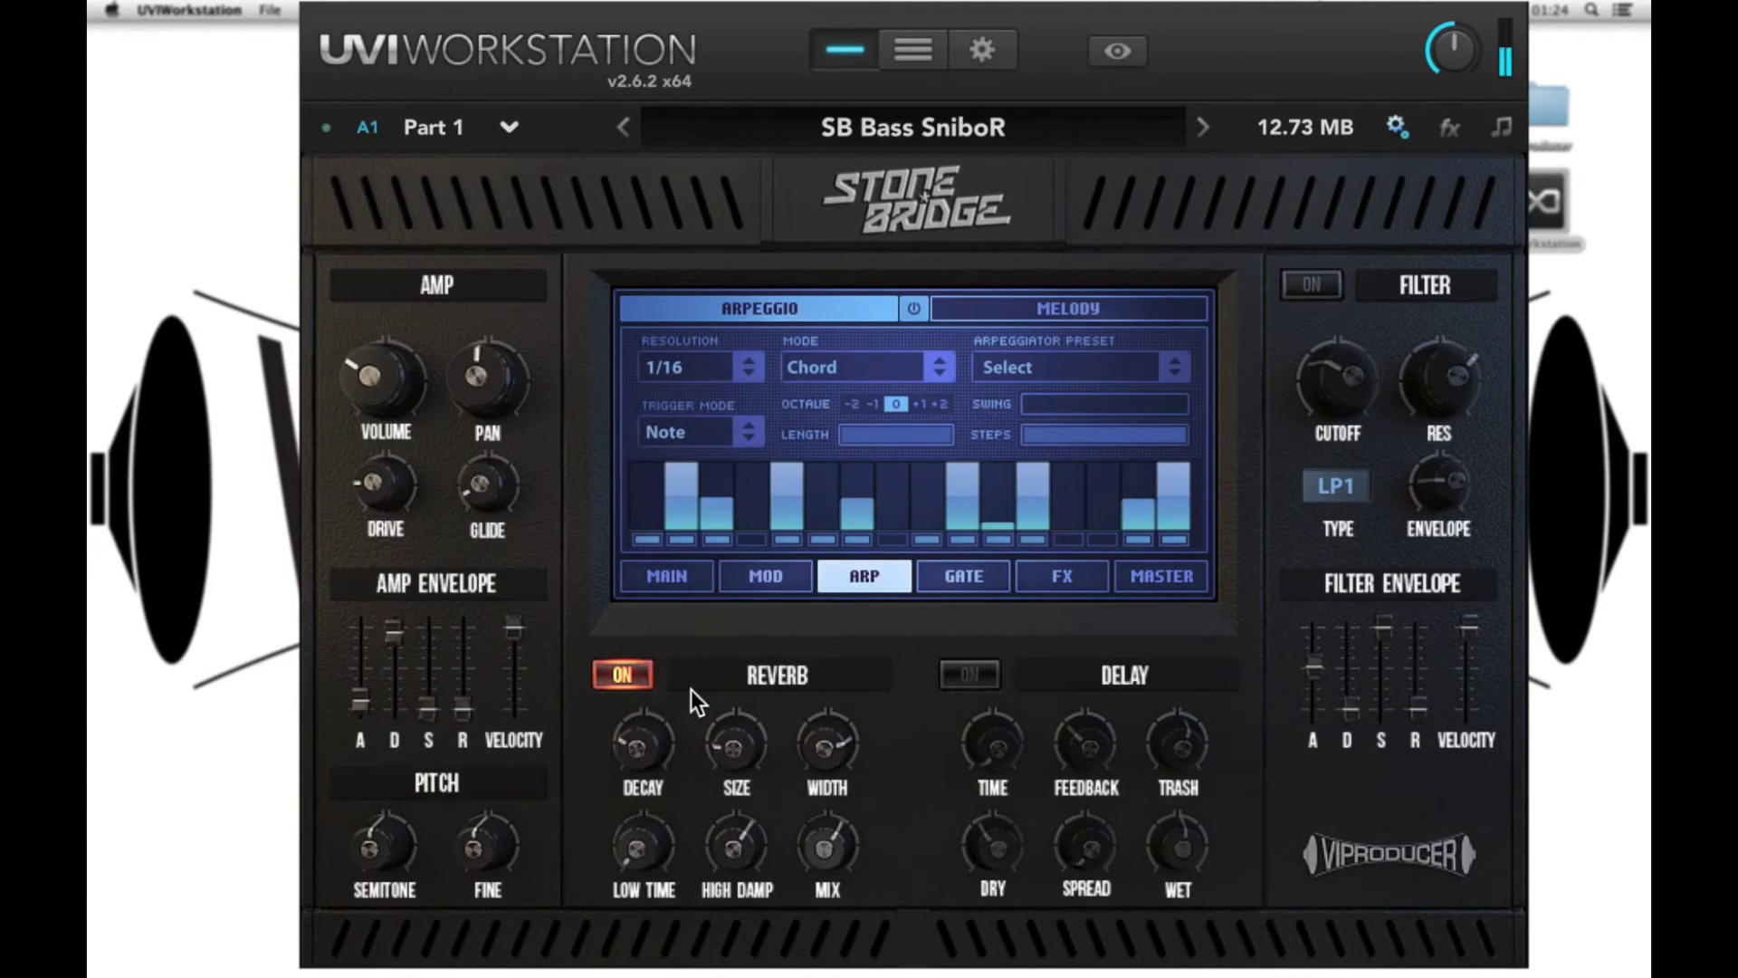
# Set the arpeggiator mode to Random after trying Up, and return Length to 1.00.
pyautogui.click(820, 365)
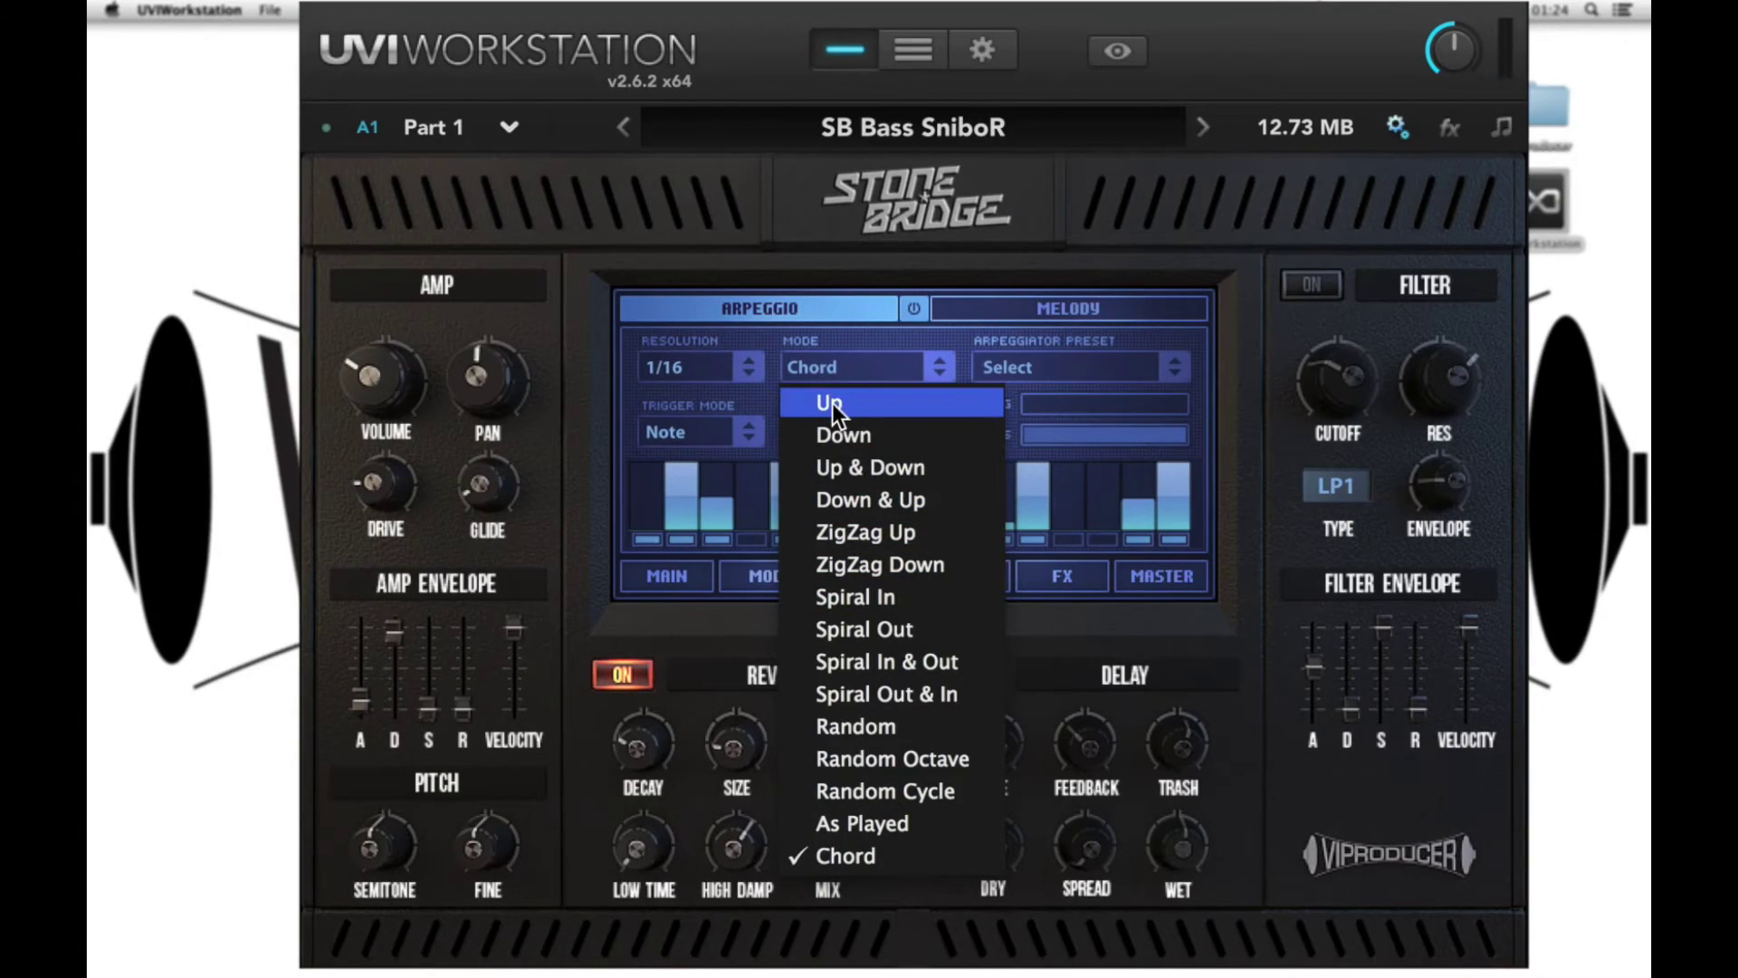
pyautogui.click(832, 403)
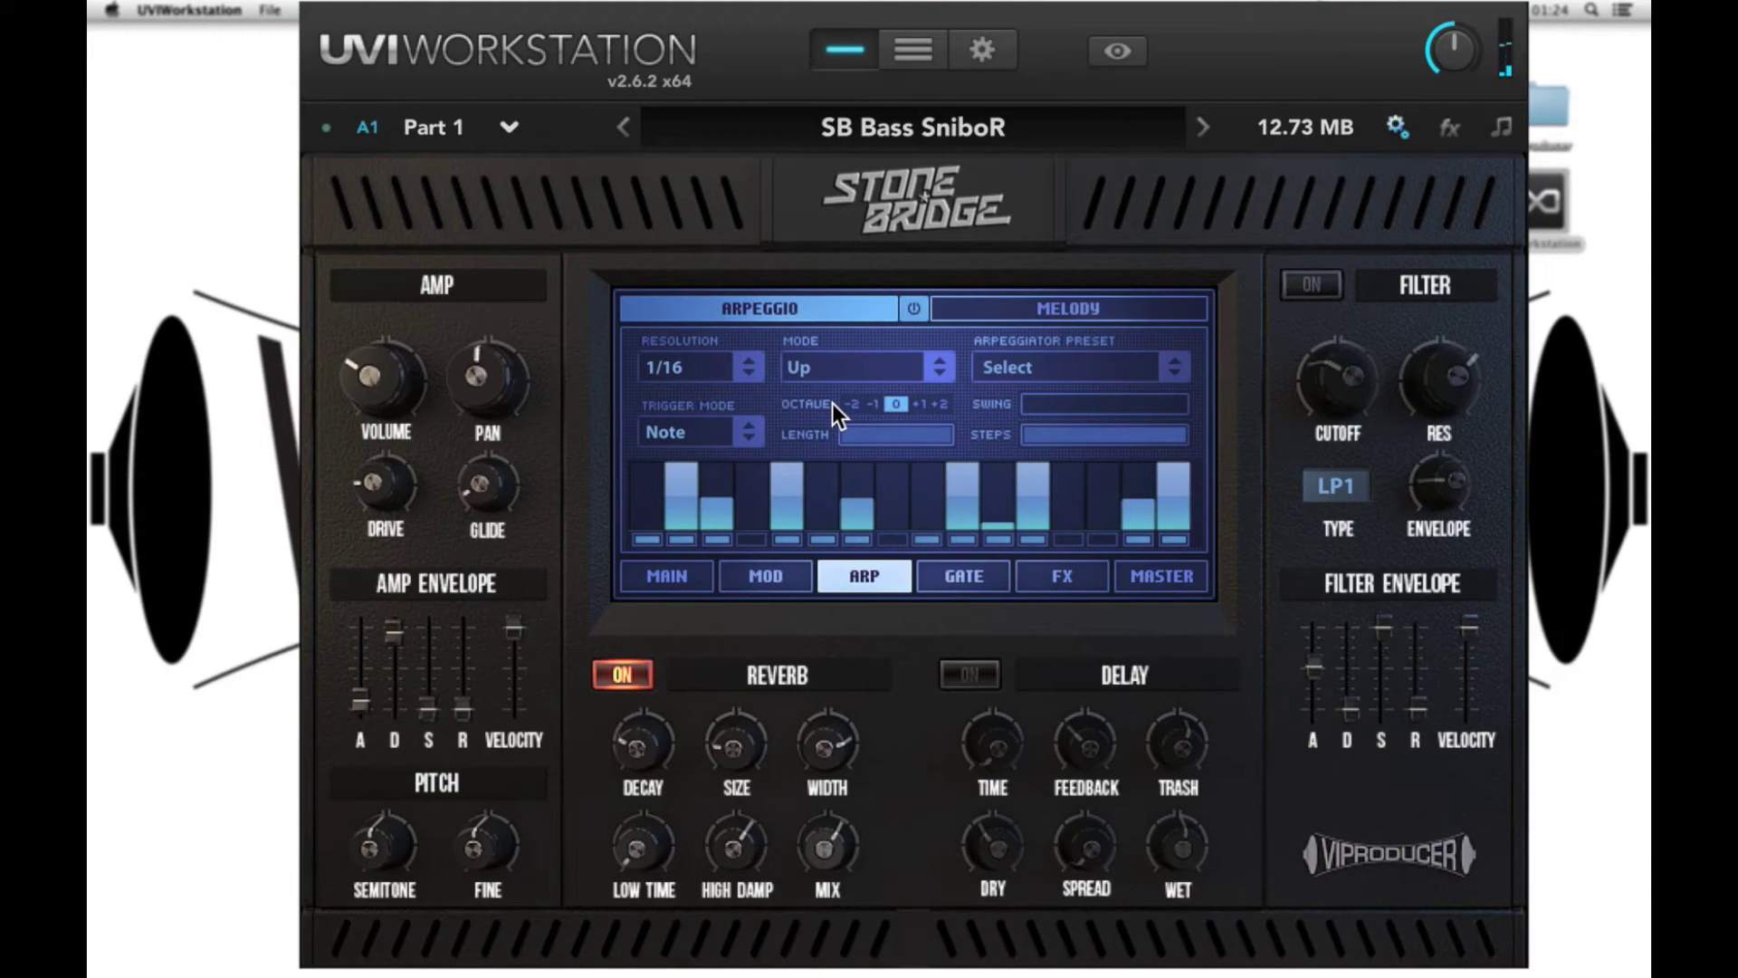
pyautogui.click(832, 367)
pyautogui.click(862, 710)
pyautogui.moveTo(897, 436)
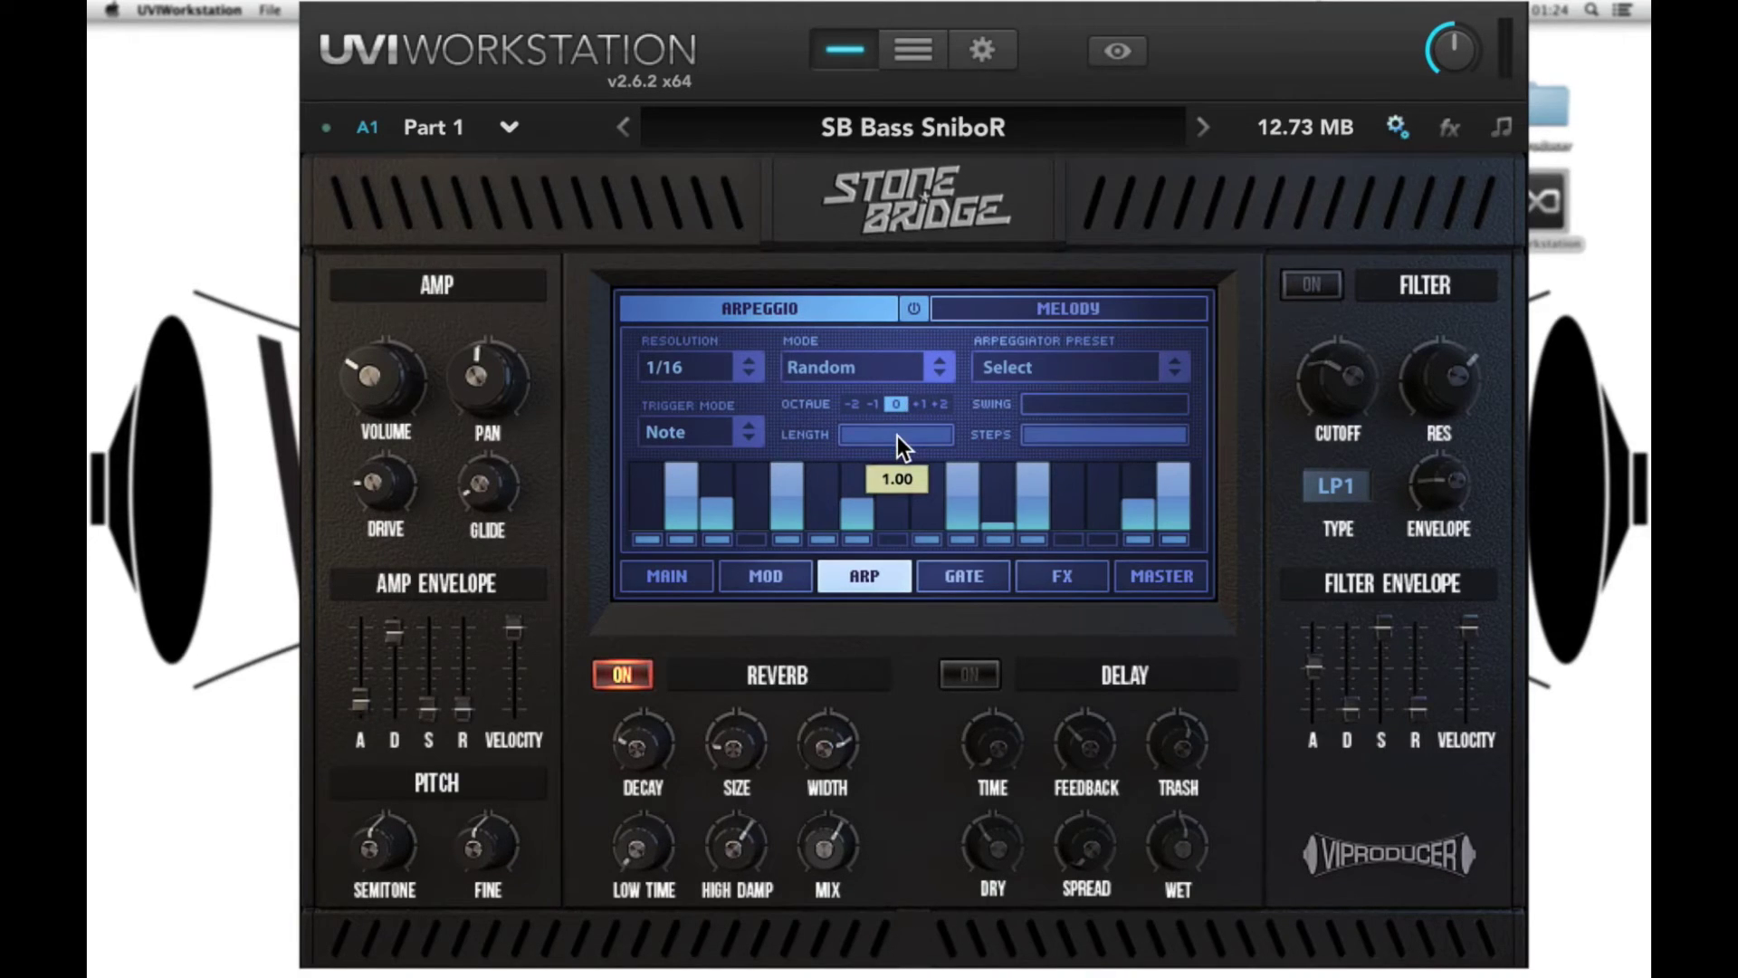
pyautogui.scroll(-3, 897, 436)
pyautogui.scroll(-14, 897, 435)
pyautogui.scroll(20, 897, 436)
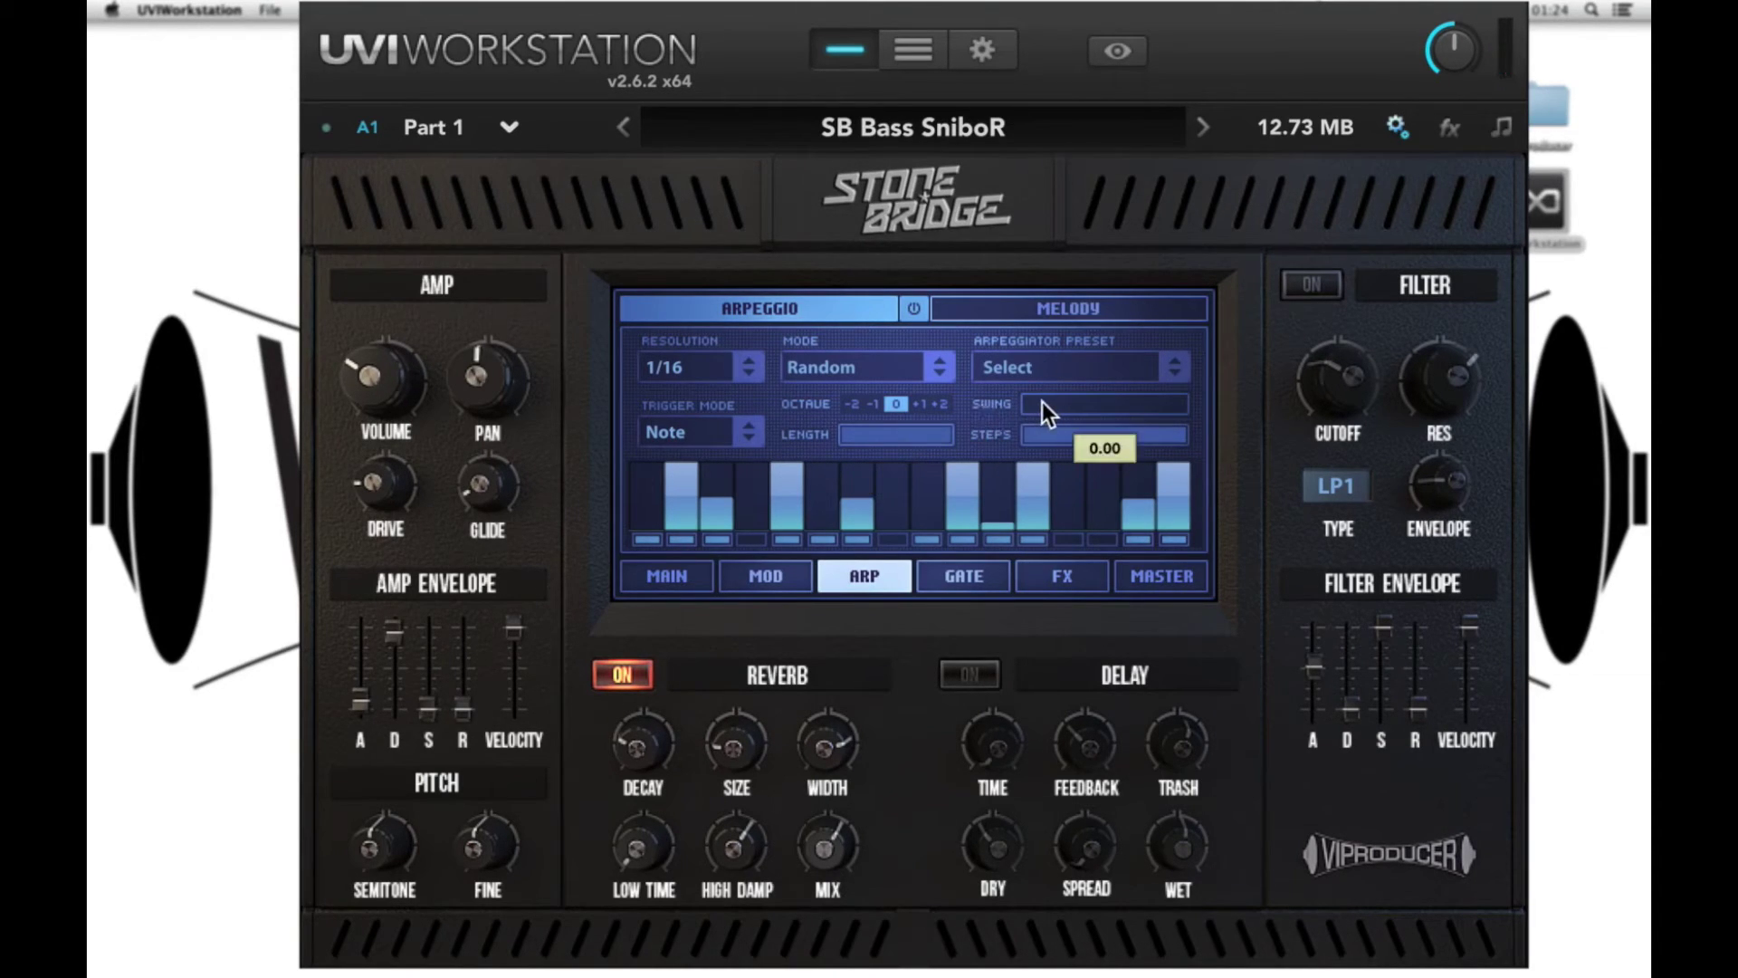
pyautogui.moveTo(1054, 443)
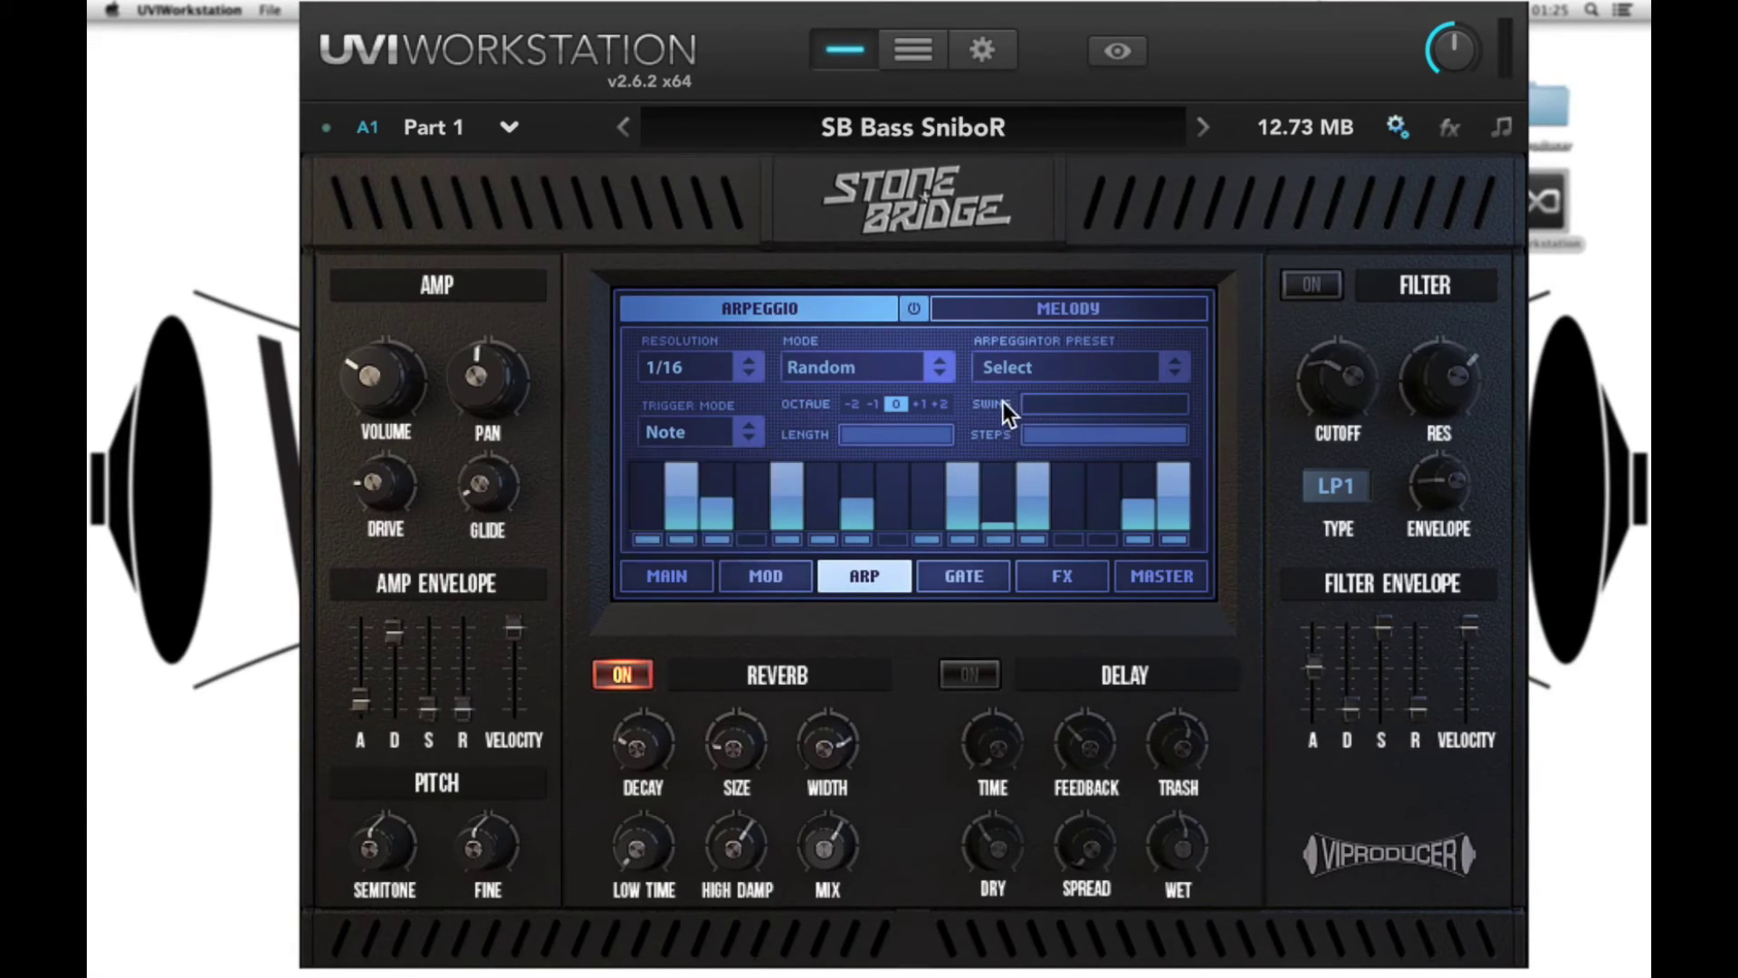
# Load the STUTTER arpeggiator preset after trying Gameboy, then bring up the Melody step editor.
pyautogui.click(1034, 368)
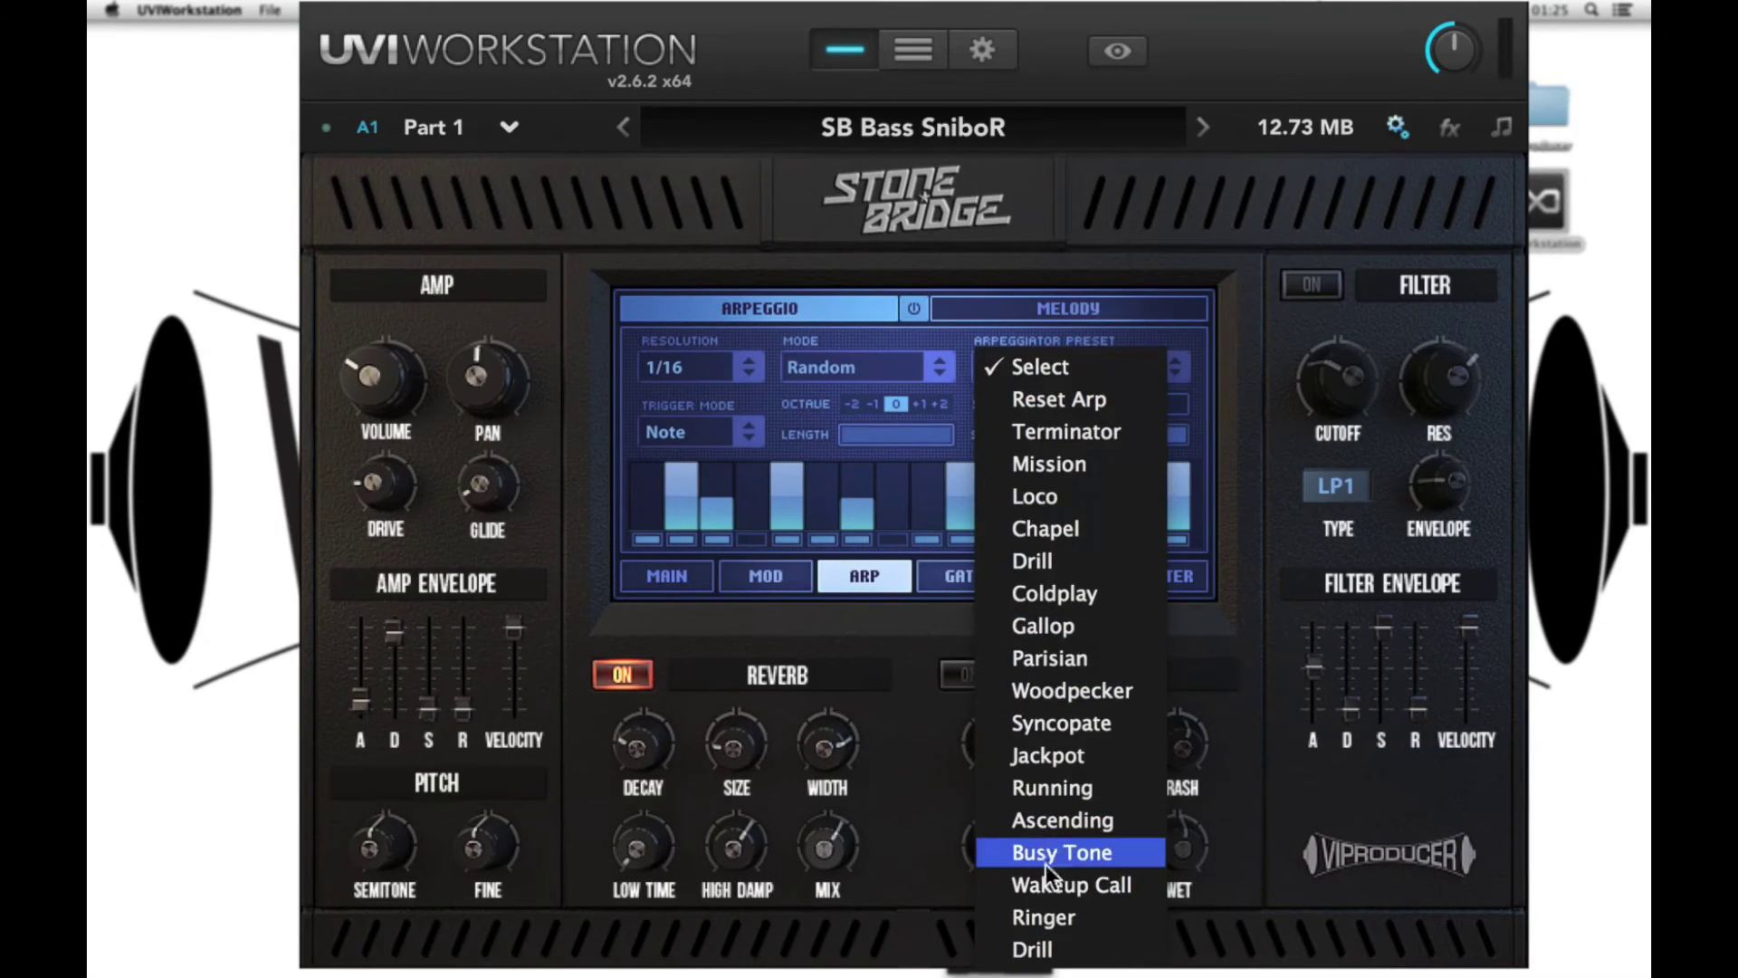
pyautogui.click(1042, 947)
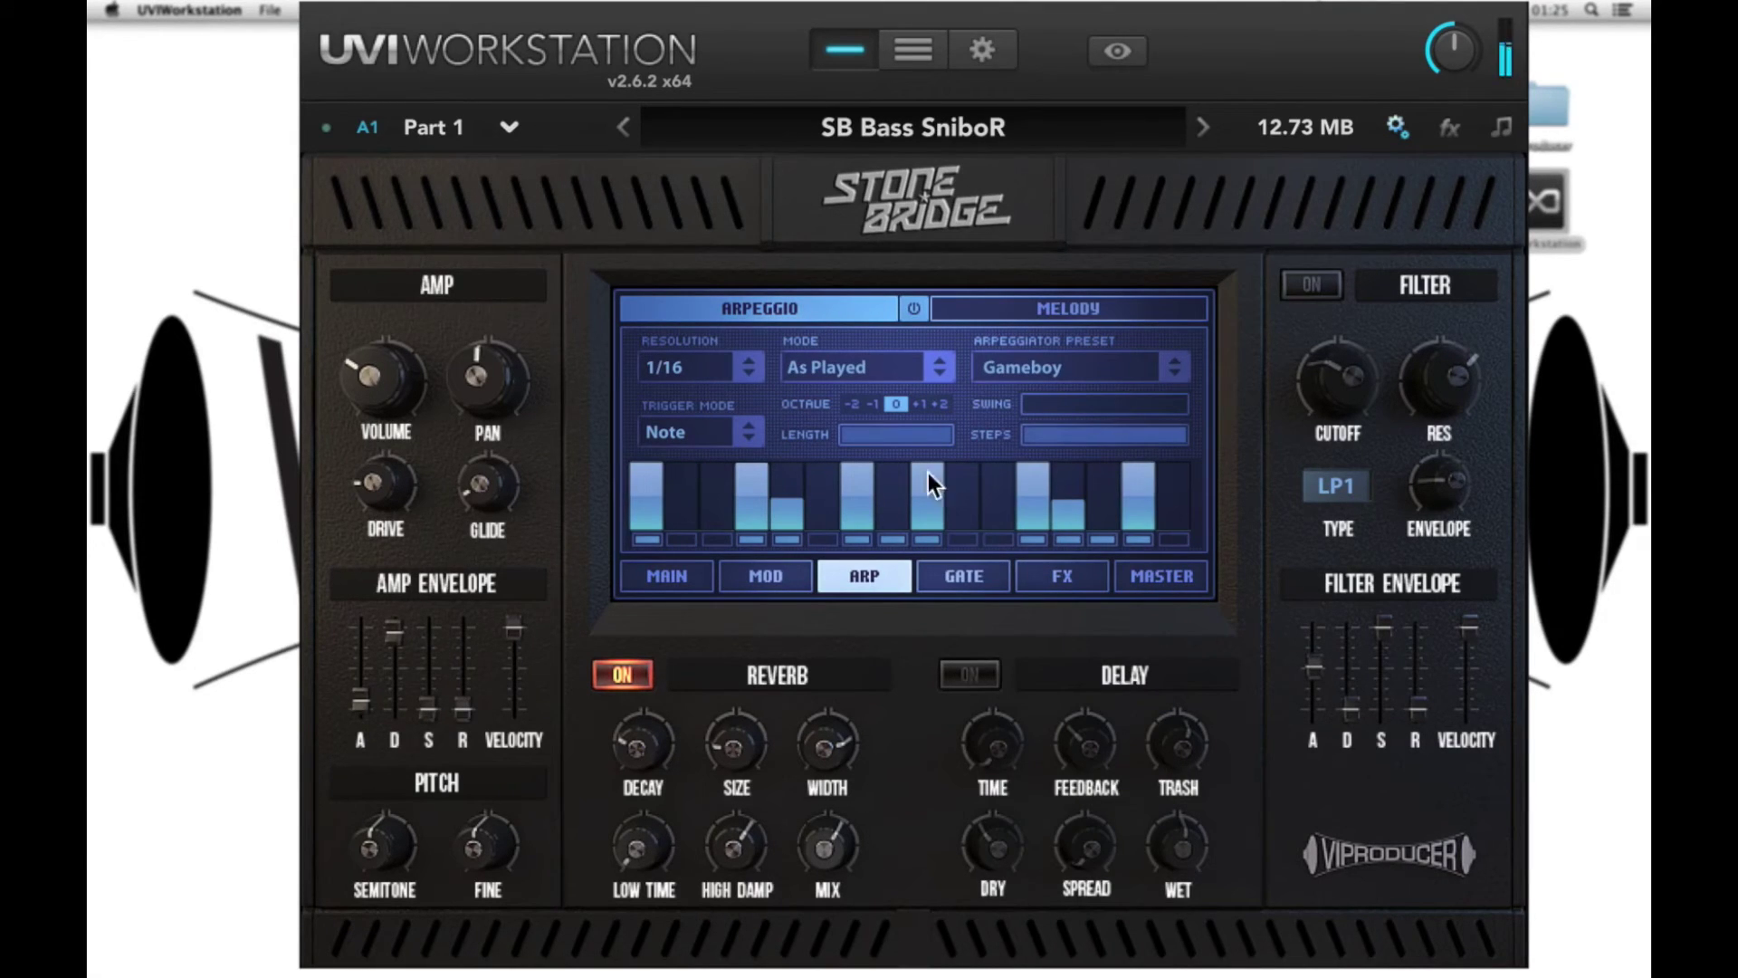
pyautogui.click(990, 367)
pyautogui.click(1032, 607)
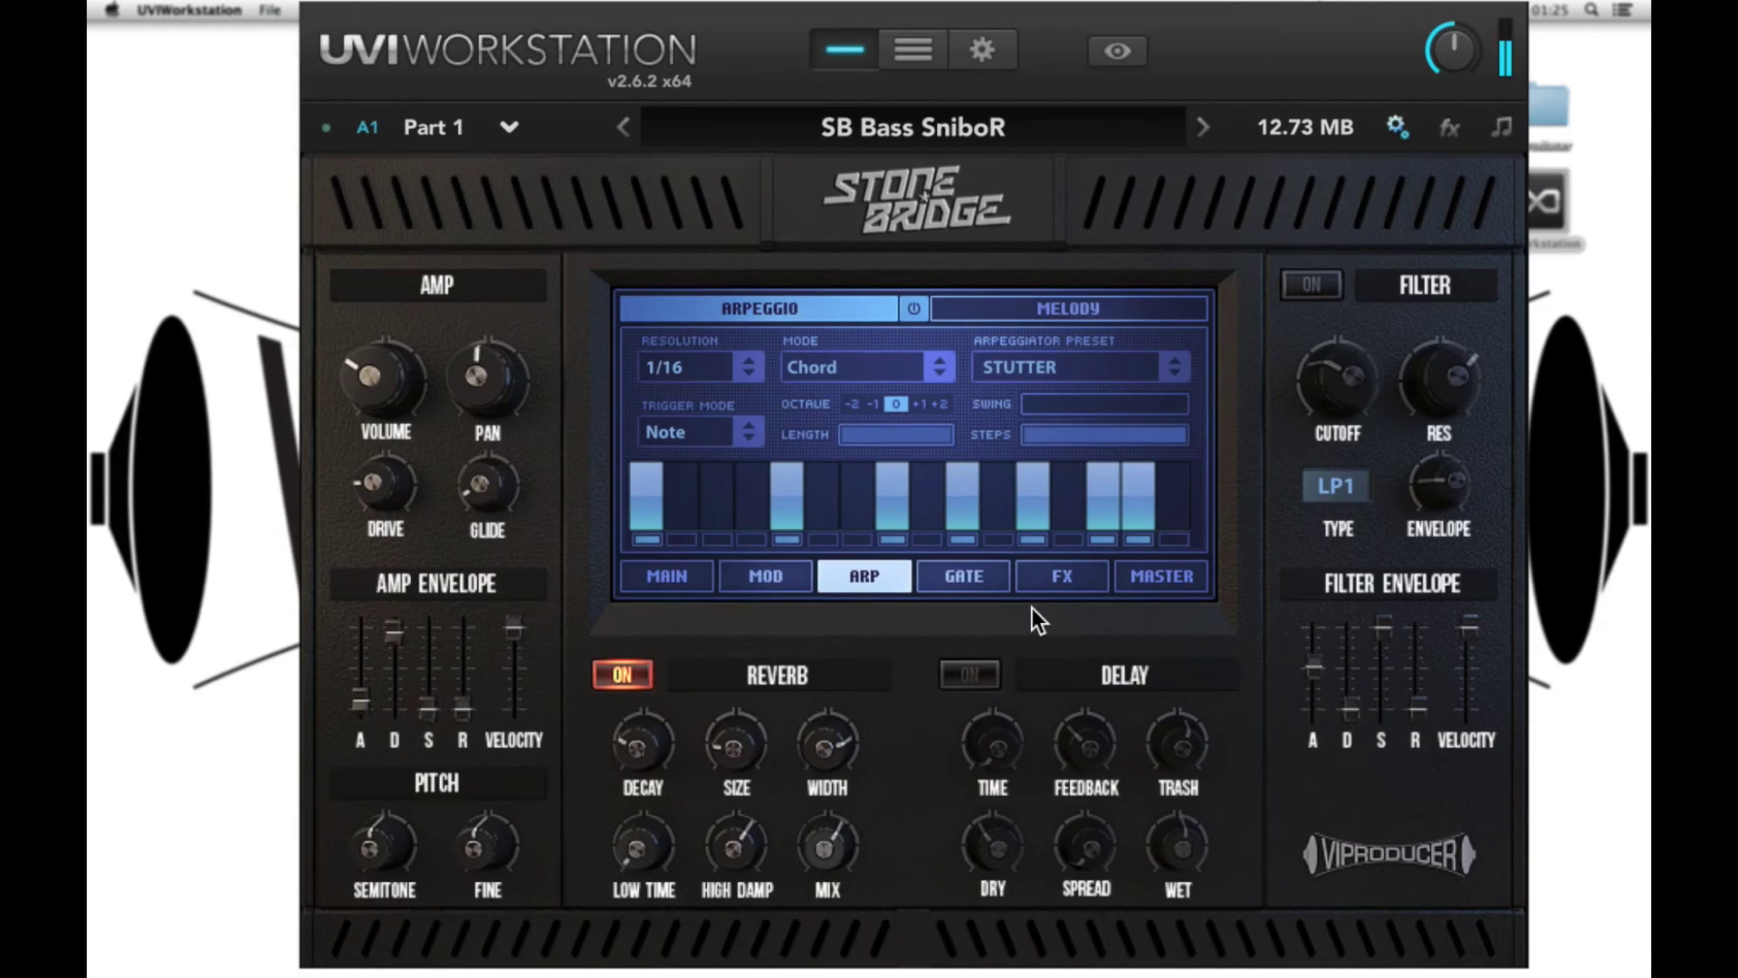
pyautogui.click(1031, 314)
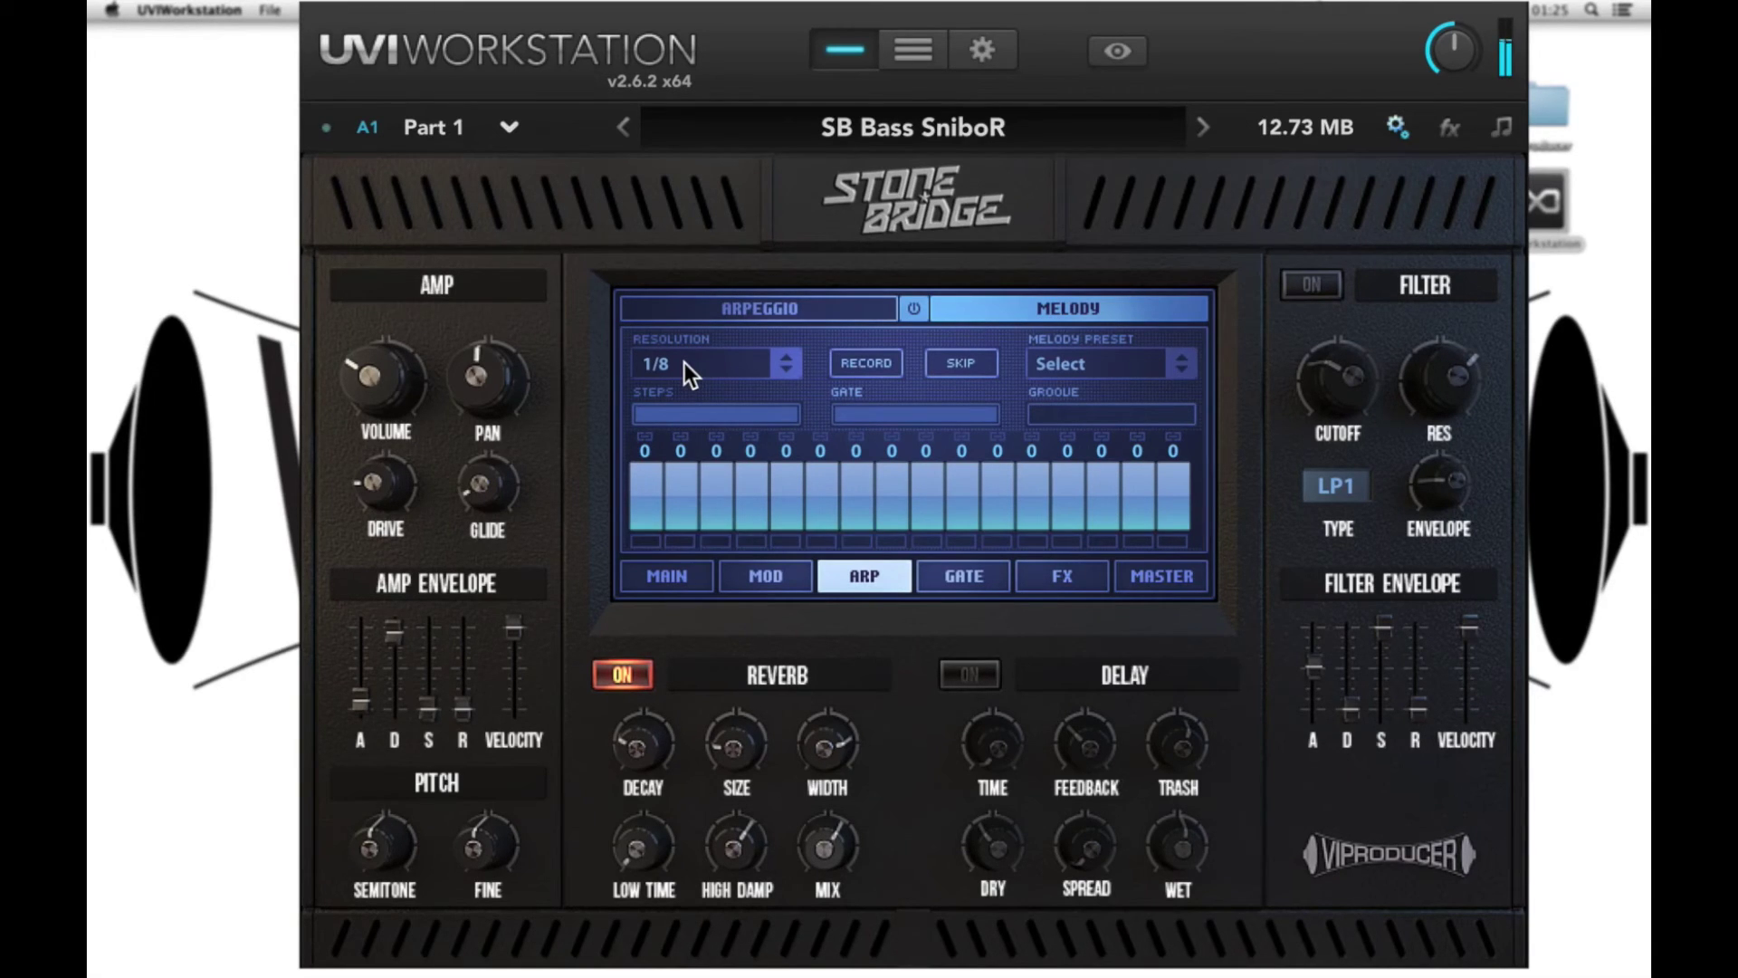
# Program the melody steps 0, 7, 14, 15, 22, 15, 14, 7 (twice) at 1/16 resolution.
pyautogui.moveTo(683, 400)
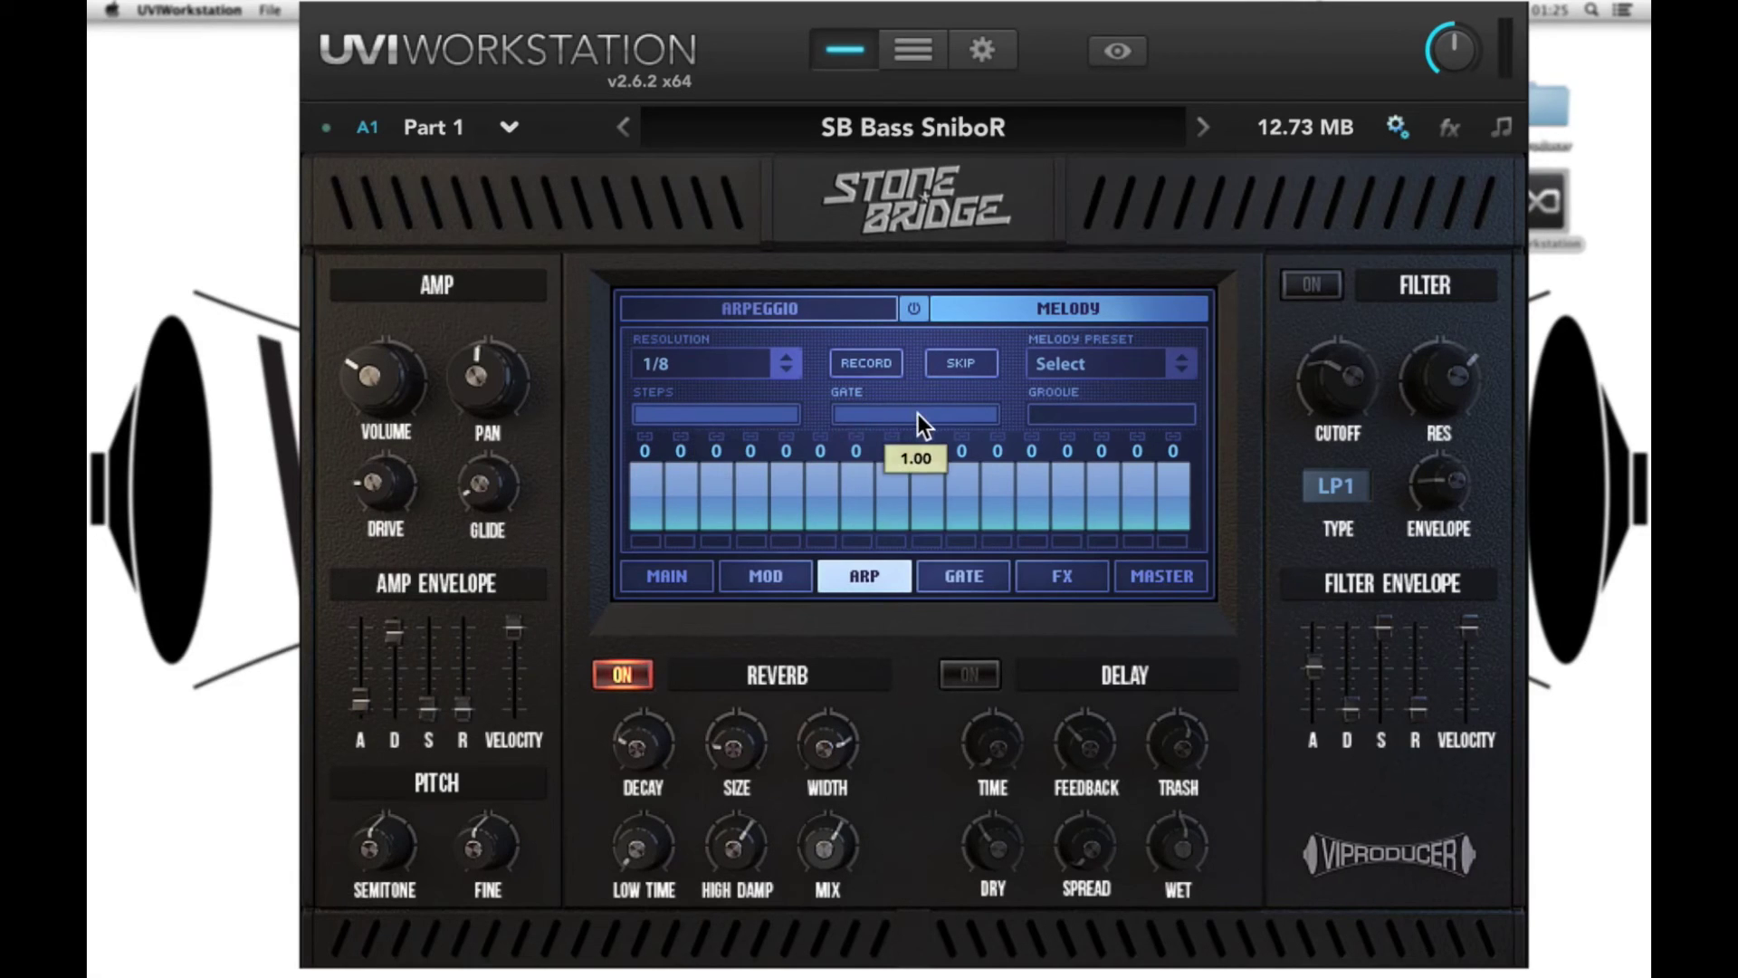
pyautogui.scroll(-5, 916, 412)
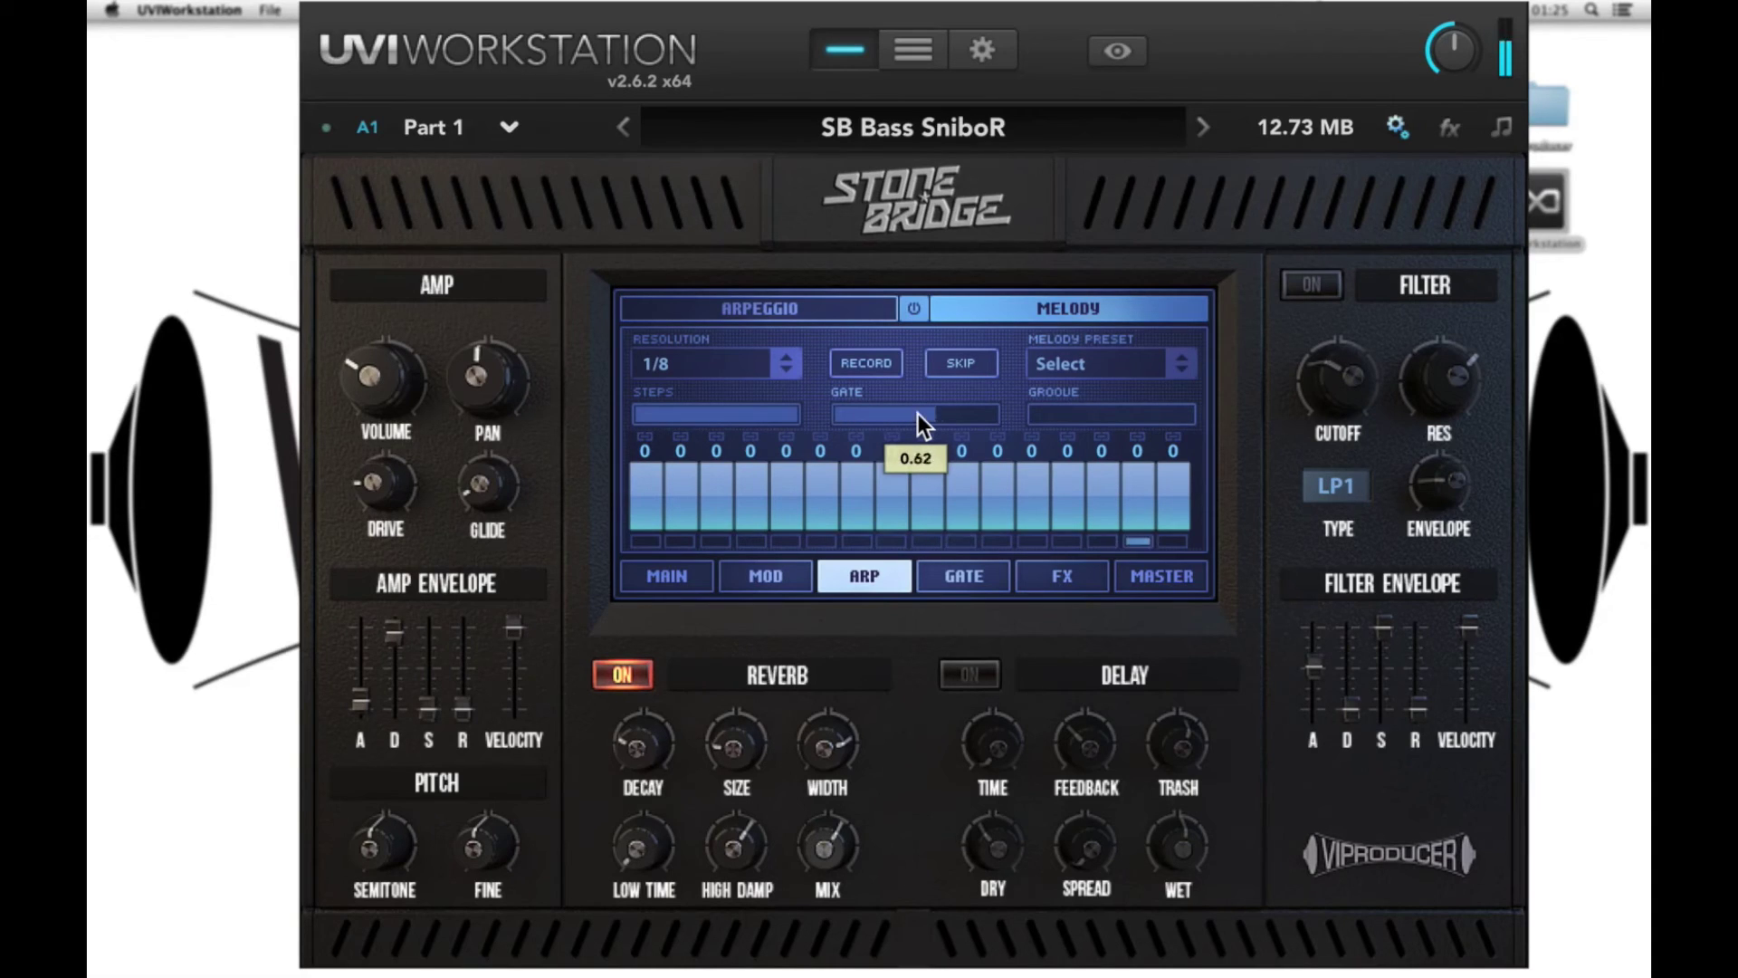
pyautogui.moveTo(1060, 414)
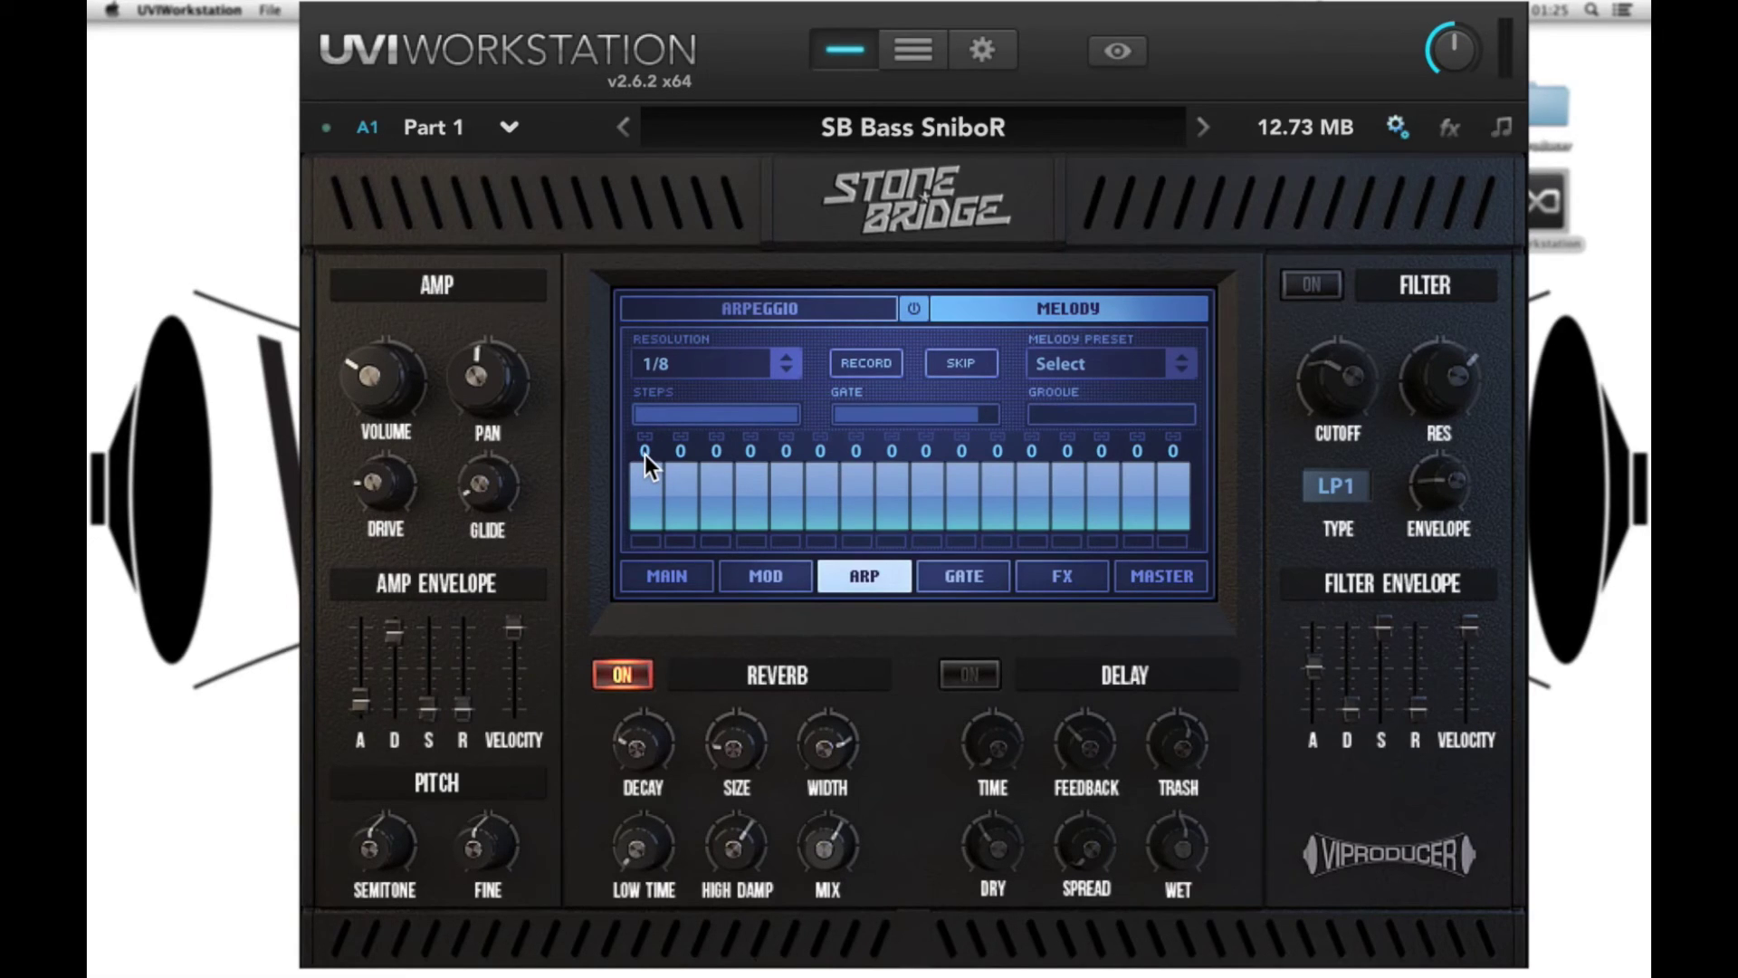
pyautogui.scroll(6, 645, 450)
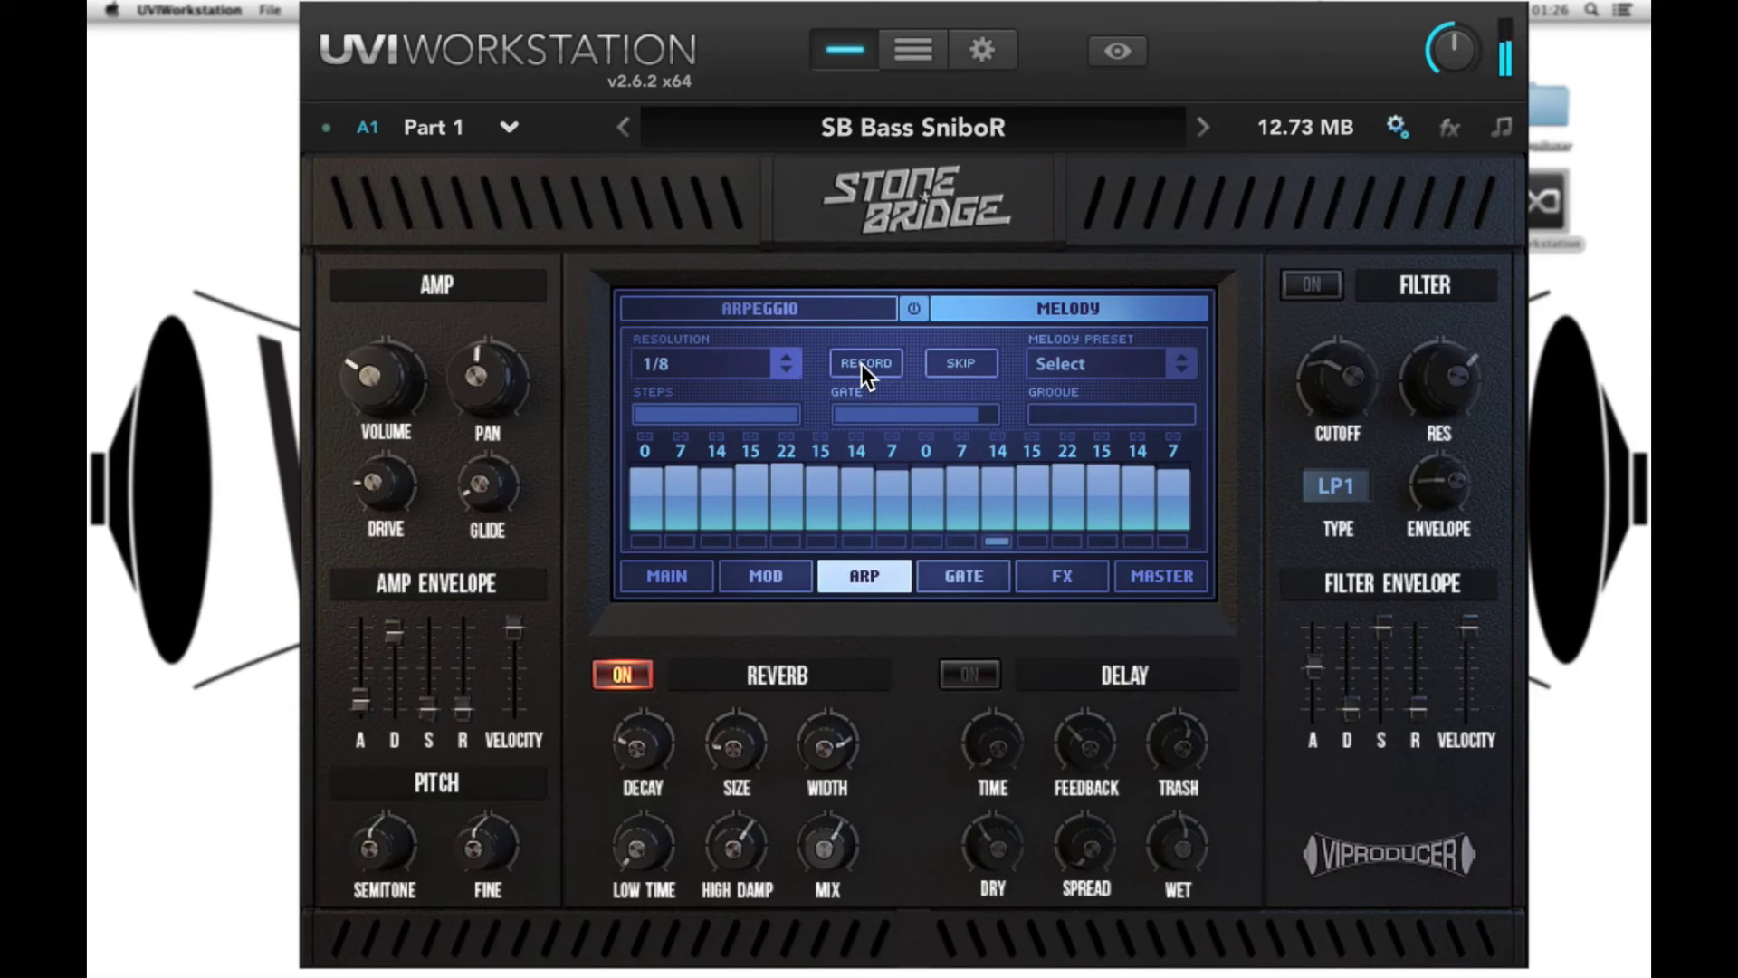
pyautogui.click(745, 363)
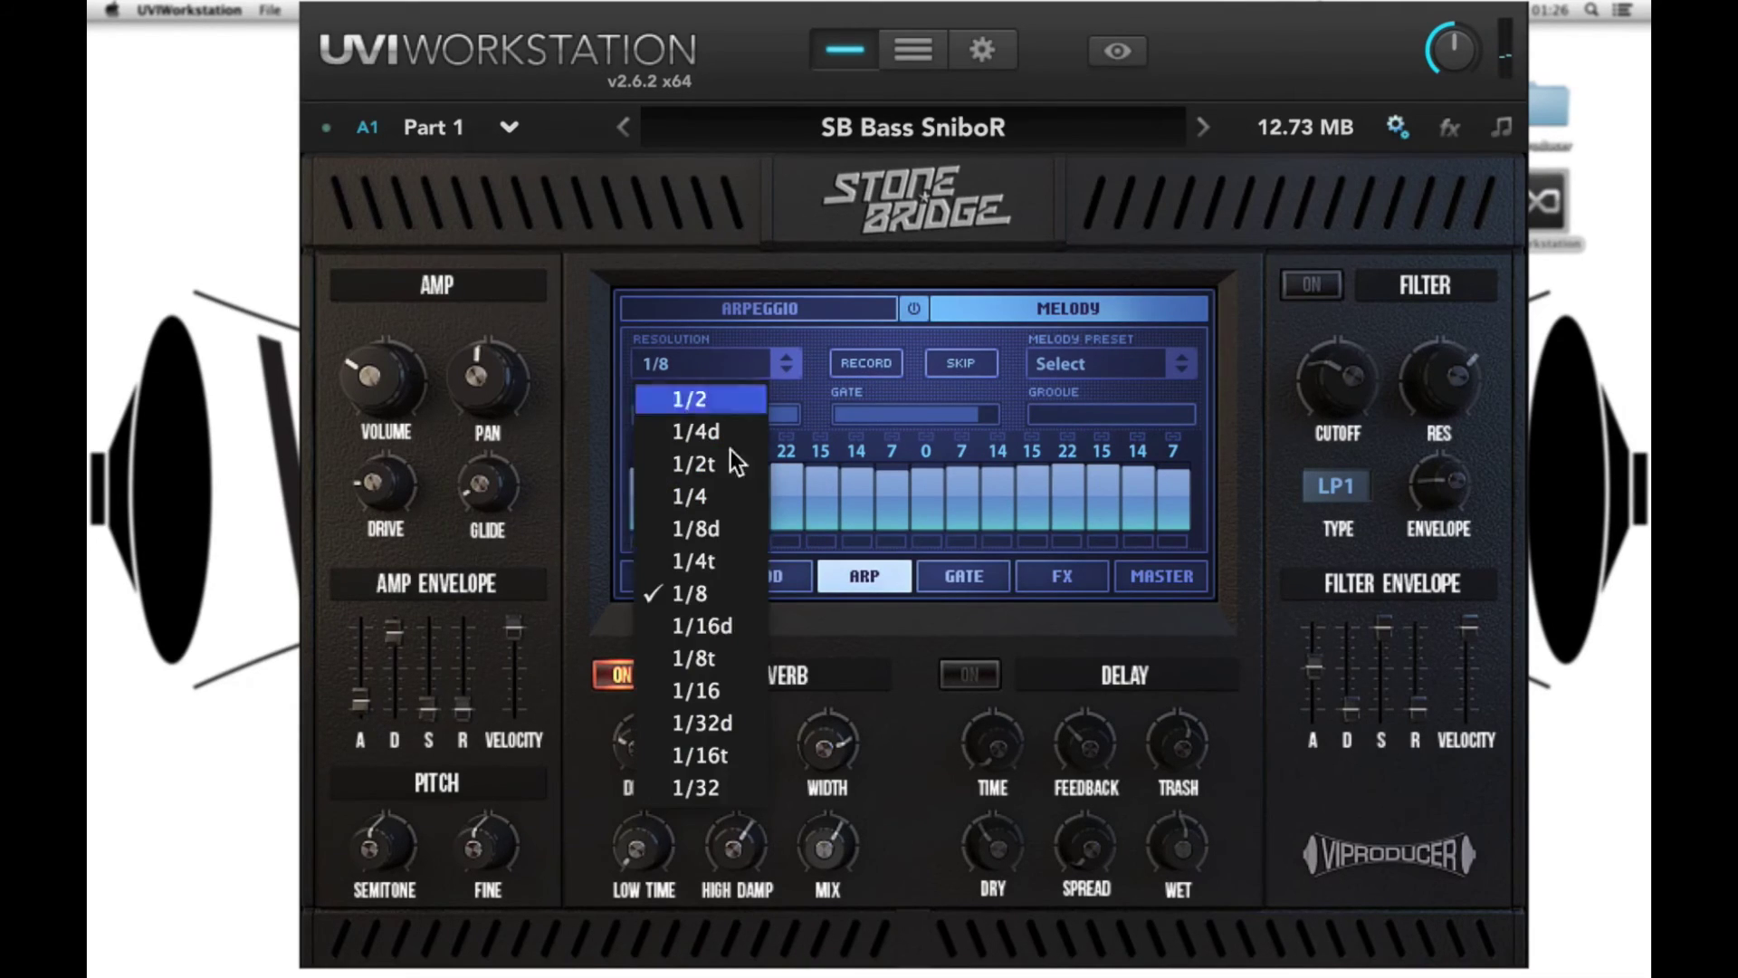
pyautogui.click(713, 691)
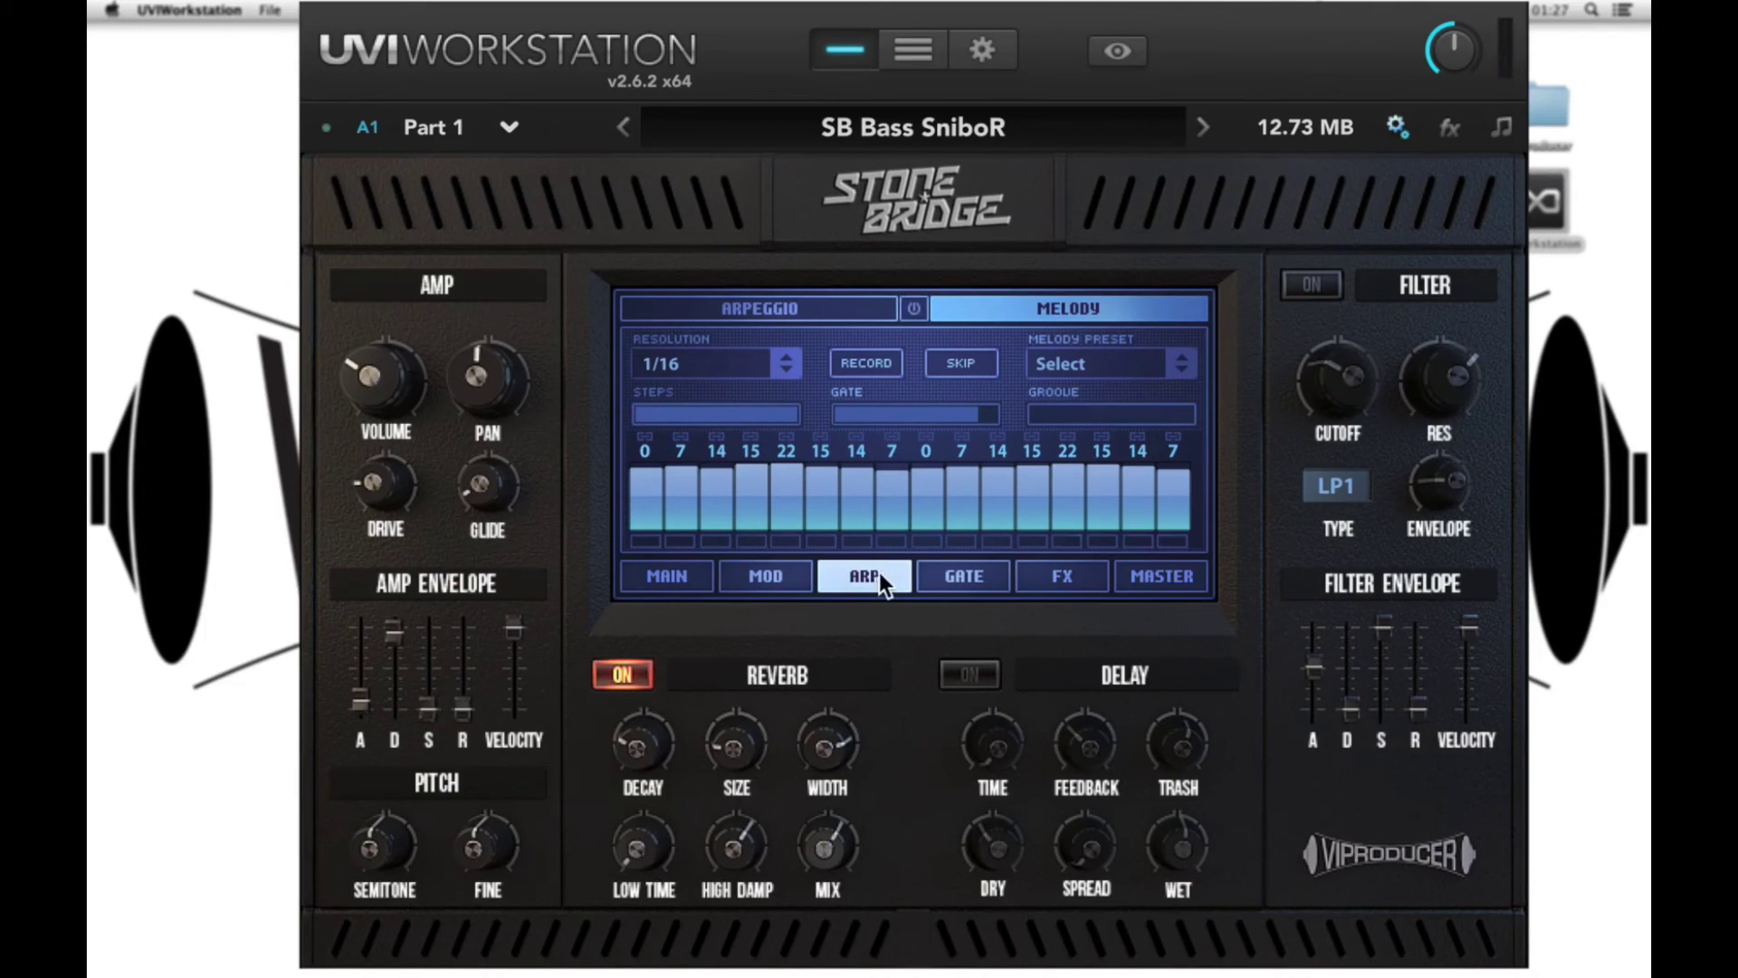
# On the Gate page, pull one step down to zero and adjust the Smooth value.
pyautogui.click(940, 576)
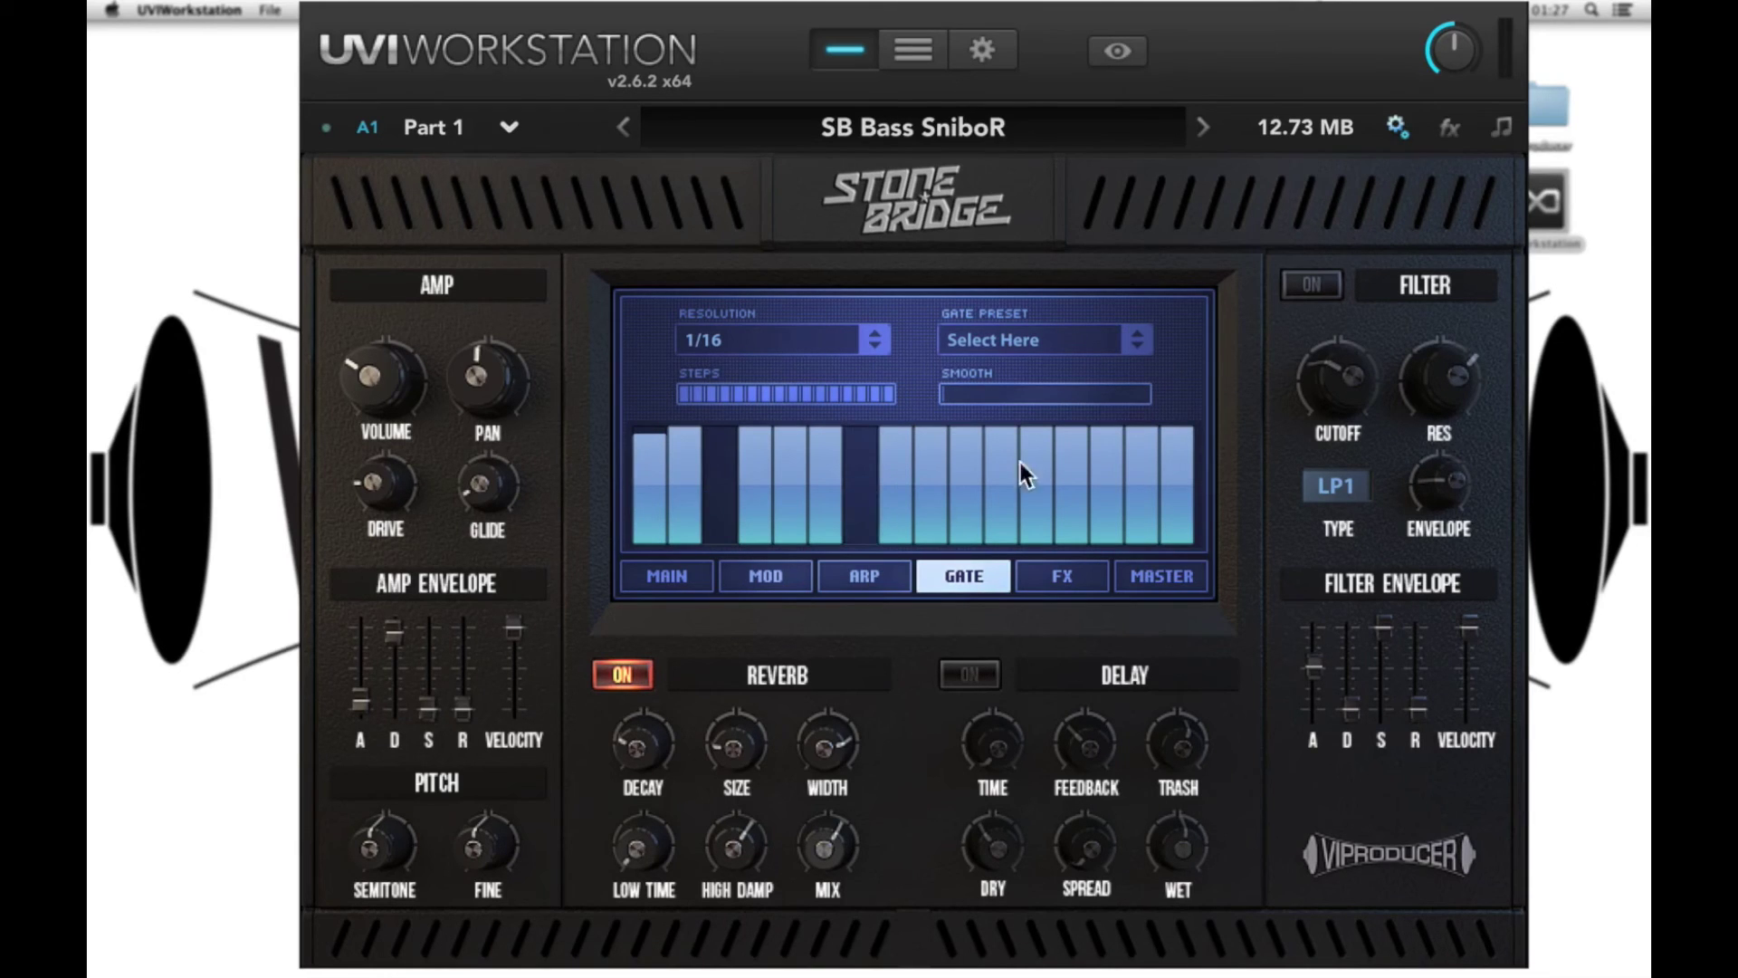
pyautogui.moveTo(1045, 486); pyautogui.dragTo(1046, 611)
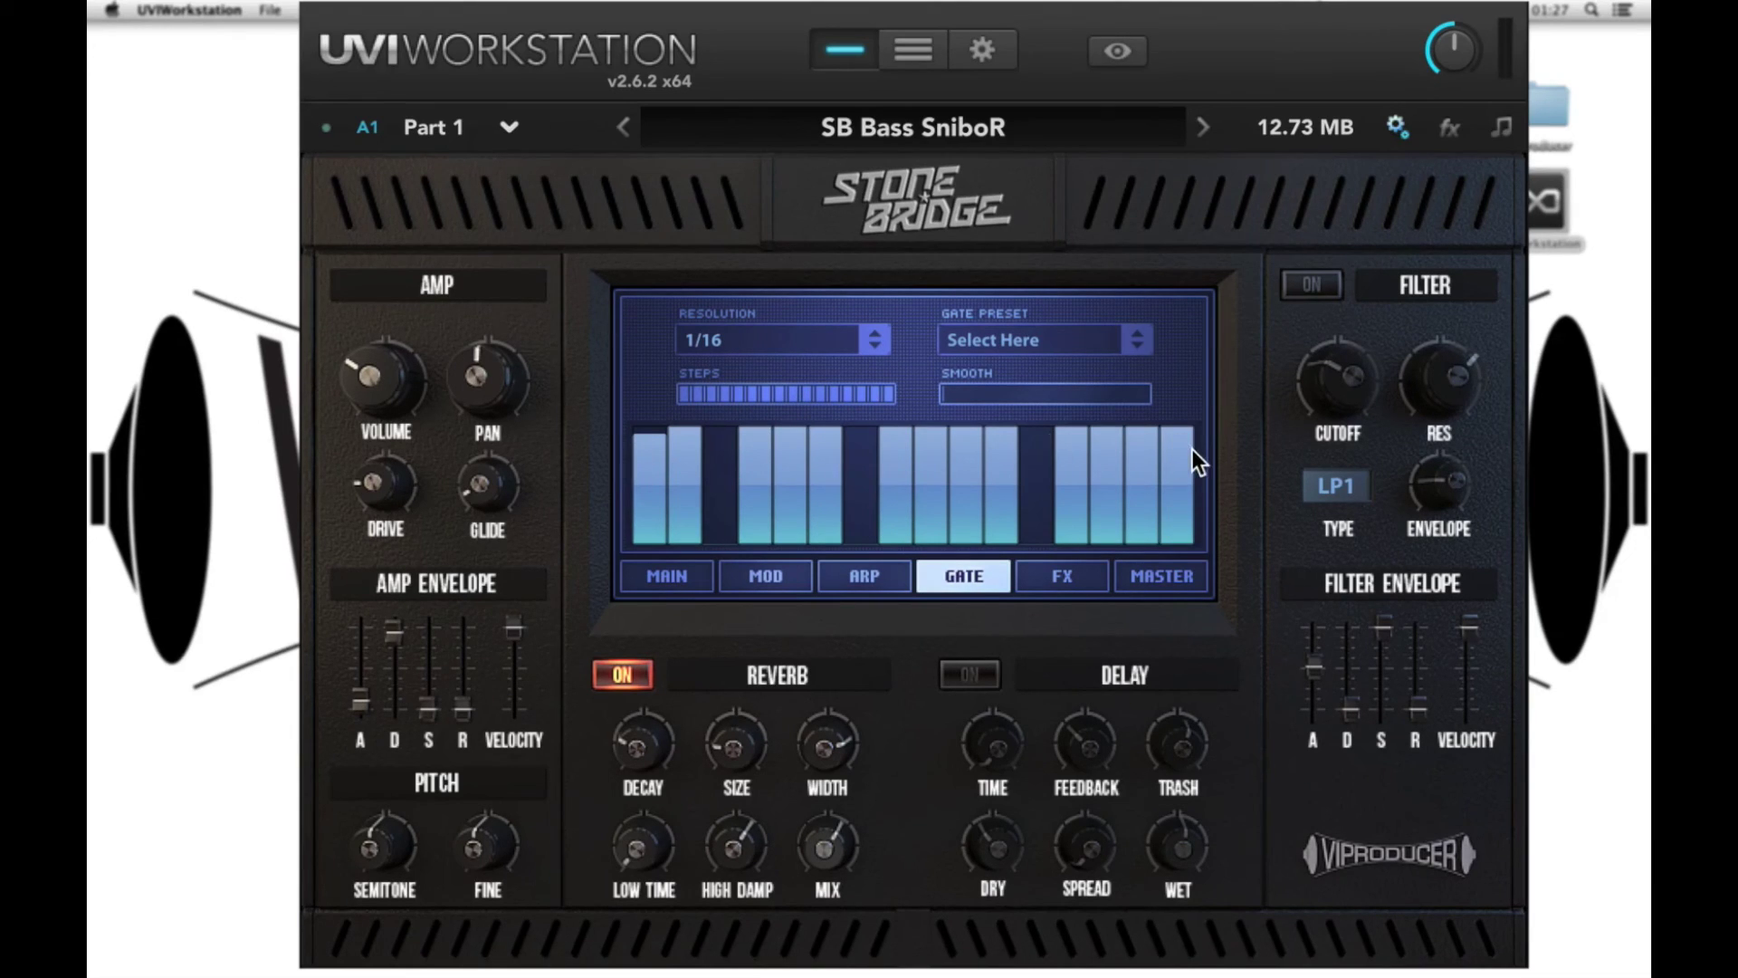
pyautogui.moveTo(1028, 397)
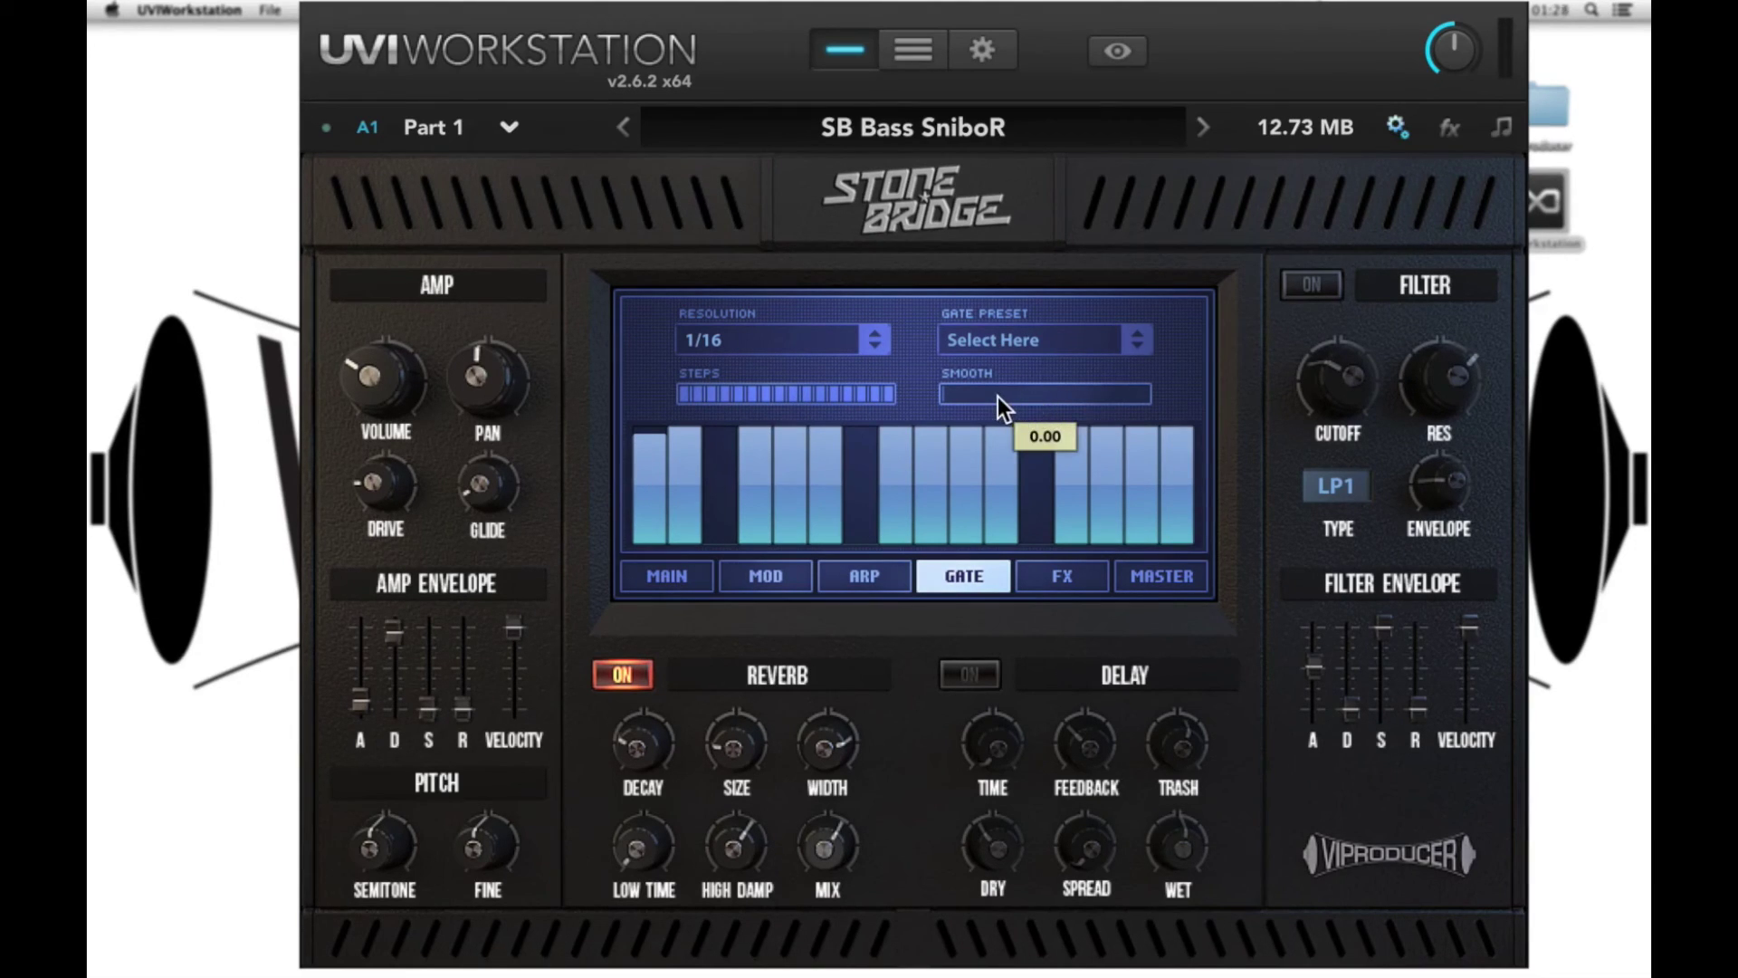
pyautogui.scroll(8, 998, 397)
pyautogui.scroll(-6, 998, 397)
pyautogui.scroll(-2, 999, 397)
# Audition the Busy Bee and Side Chain gate presets, then reset the gate with Select Here.
pyautogui.click(985, 331)
pyautogui.click(1022, 439)
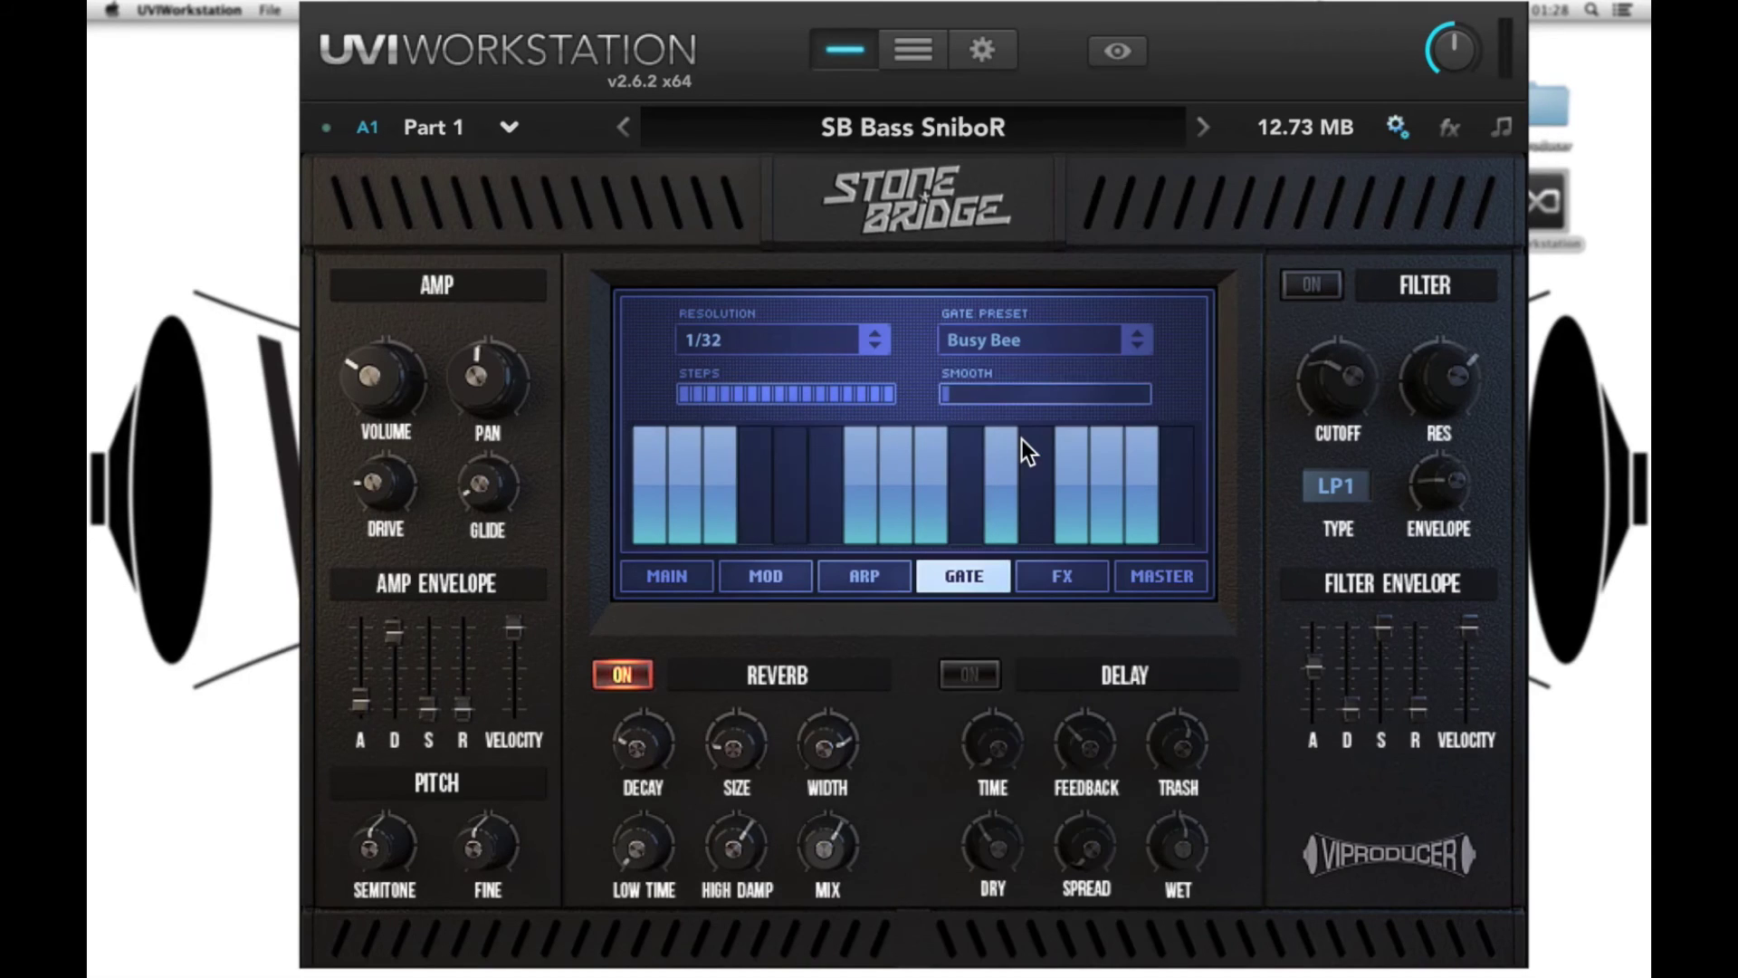
pyautogui.click(1010, 341)
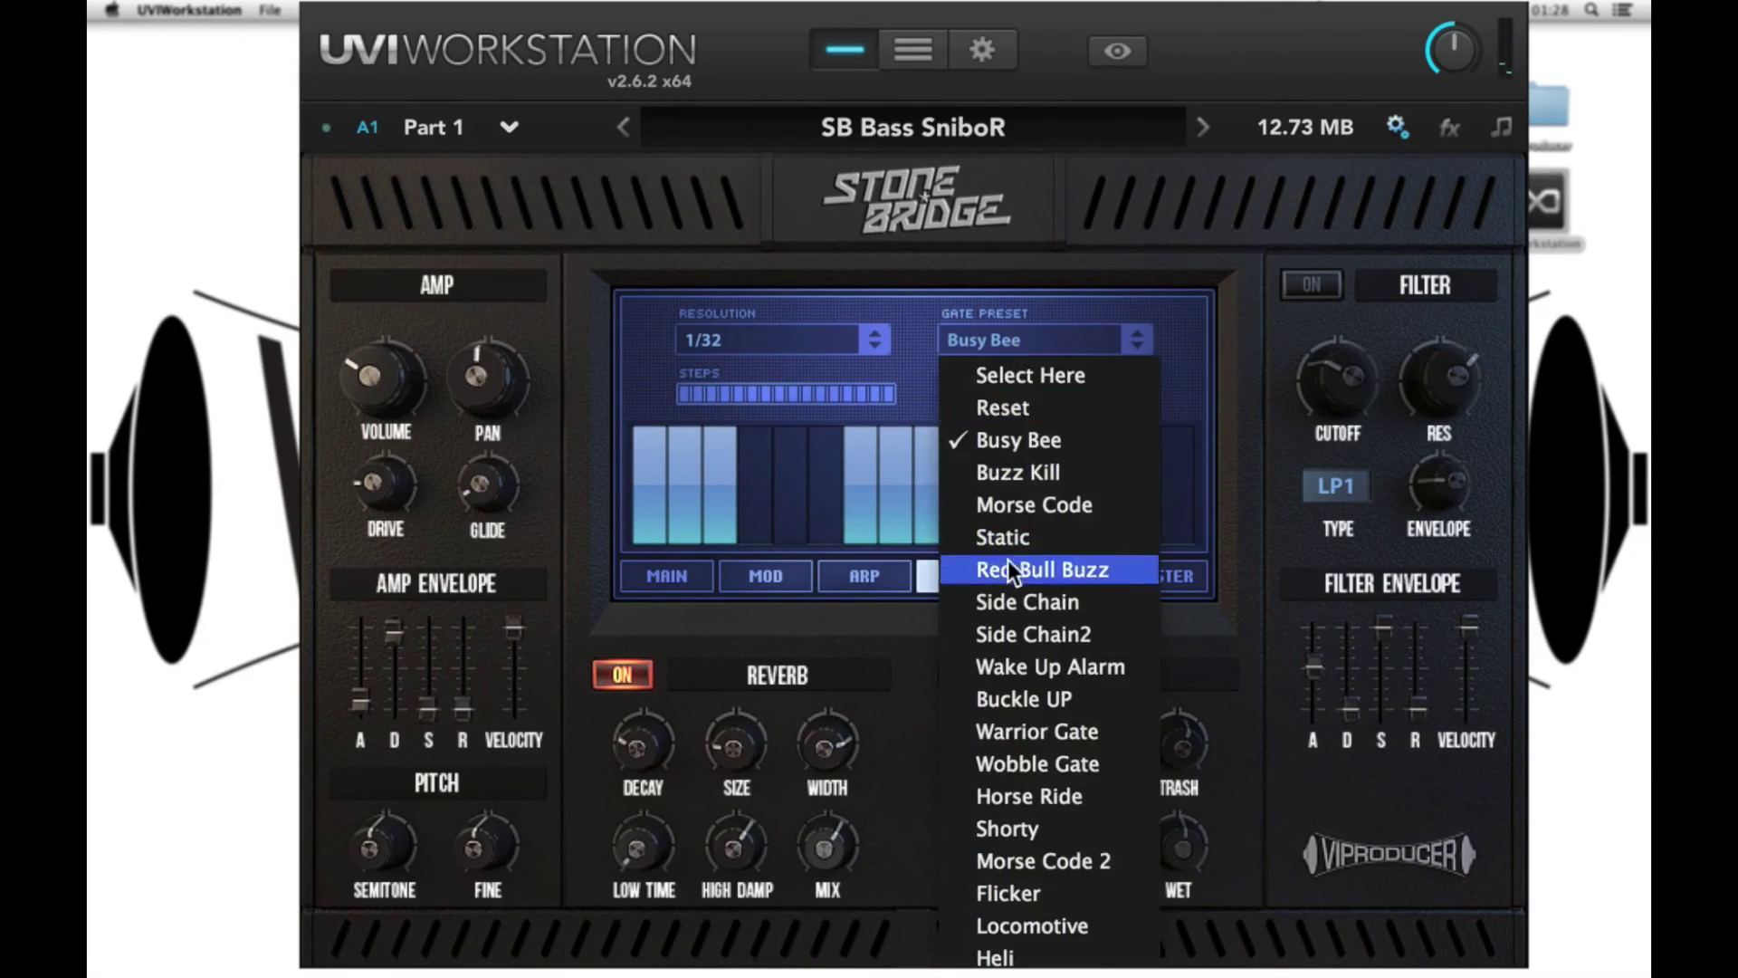
pyautogui.click(1009, 595)
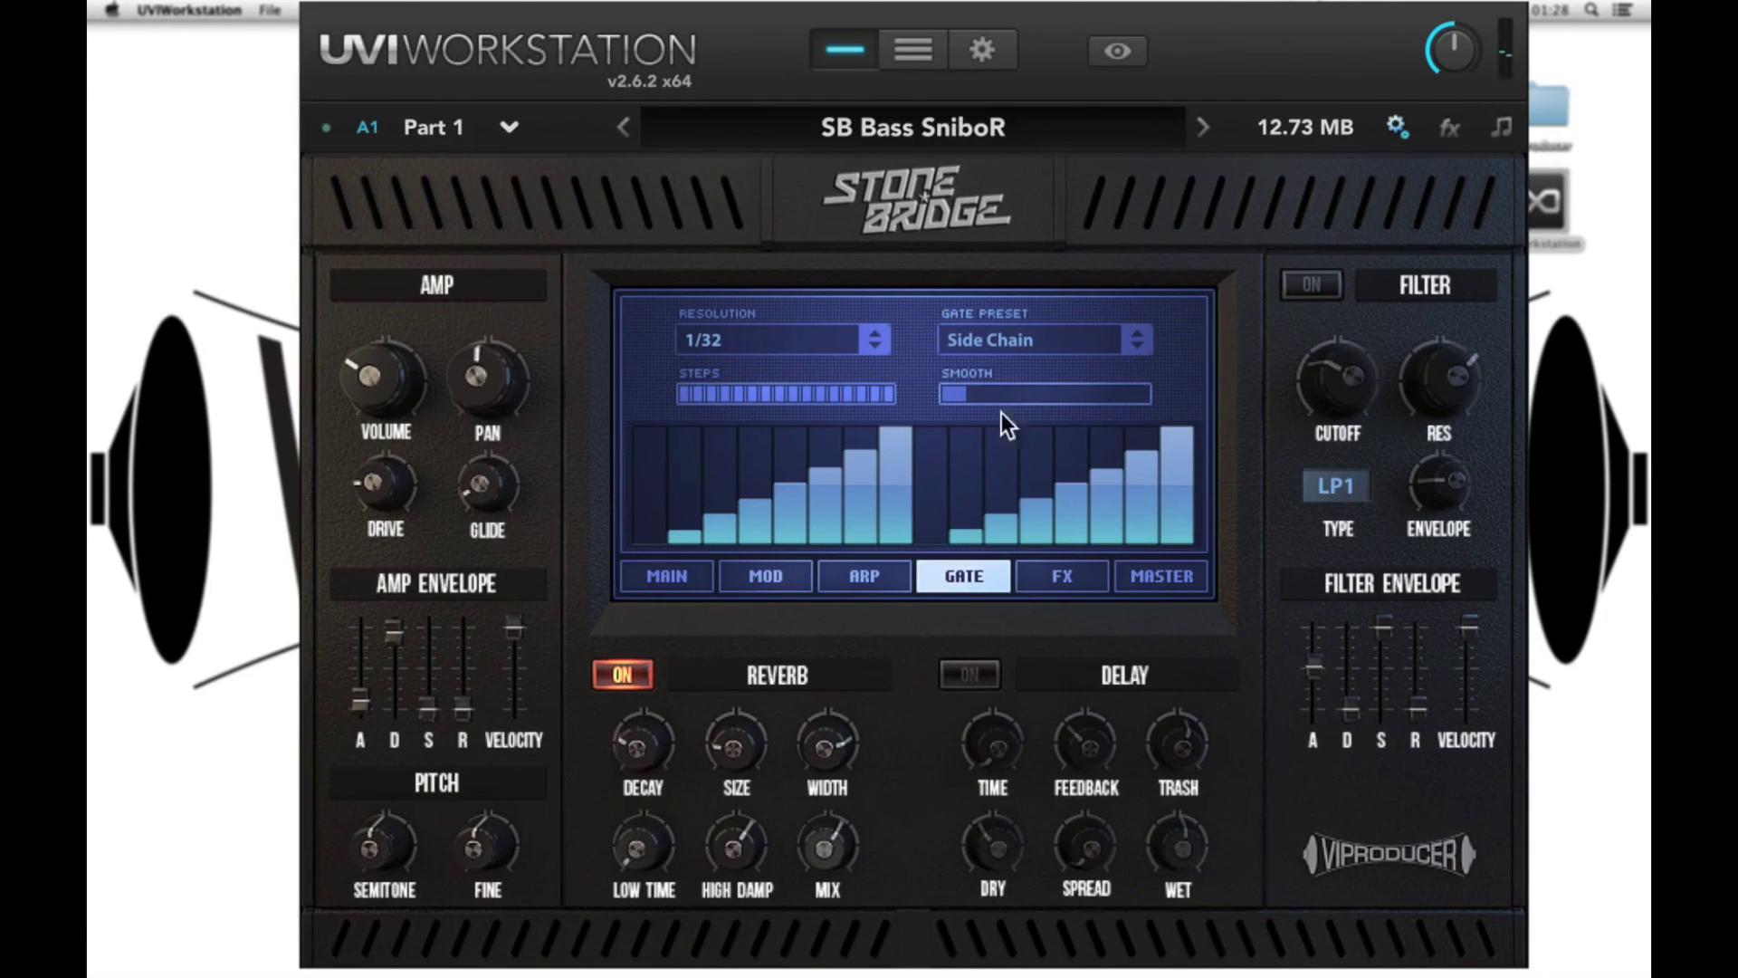
pyautogui.click(994, 341)
pyautogui.click(994, 367)
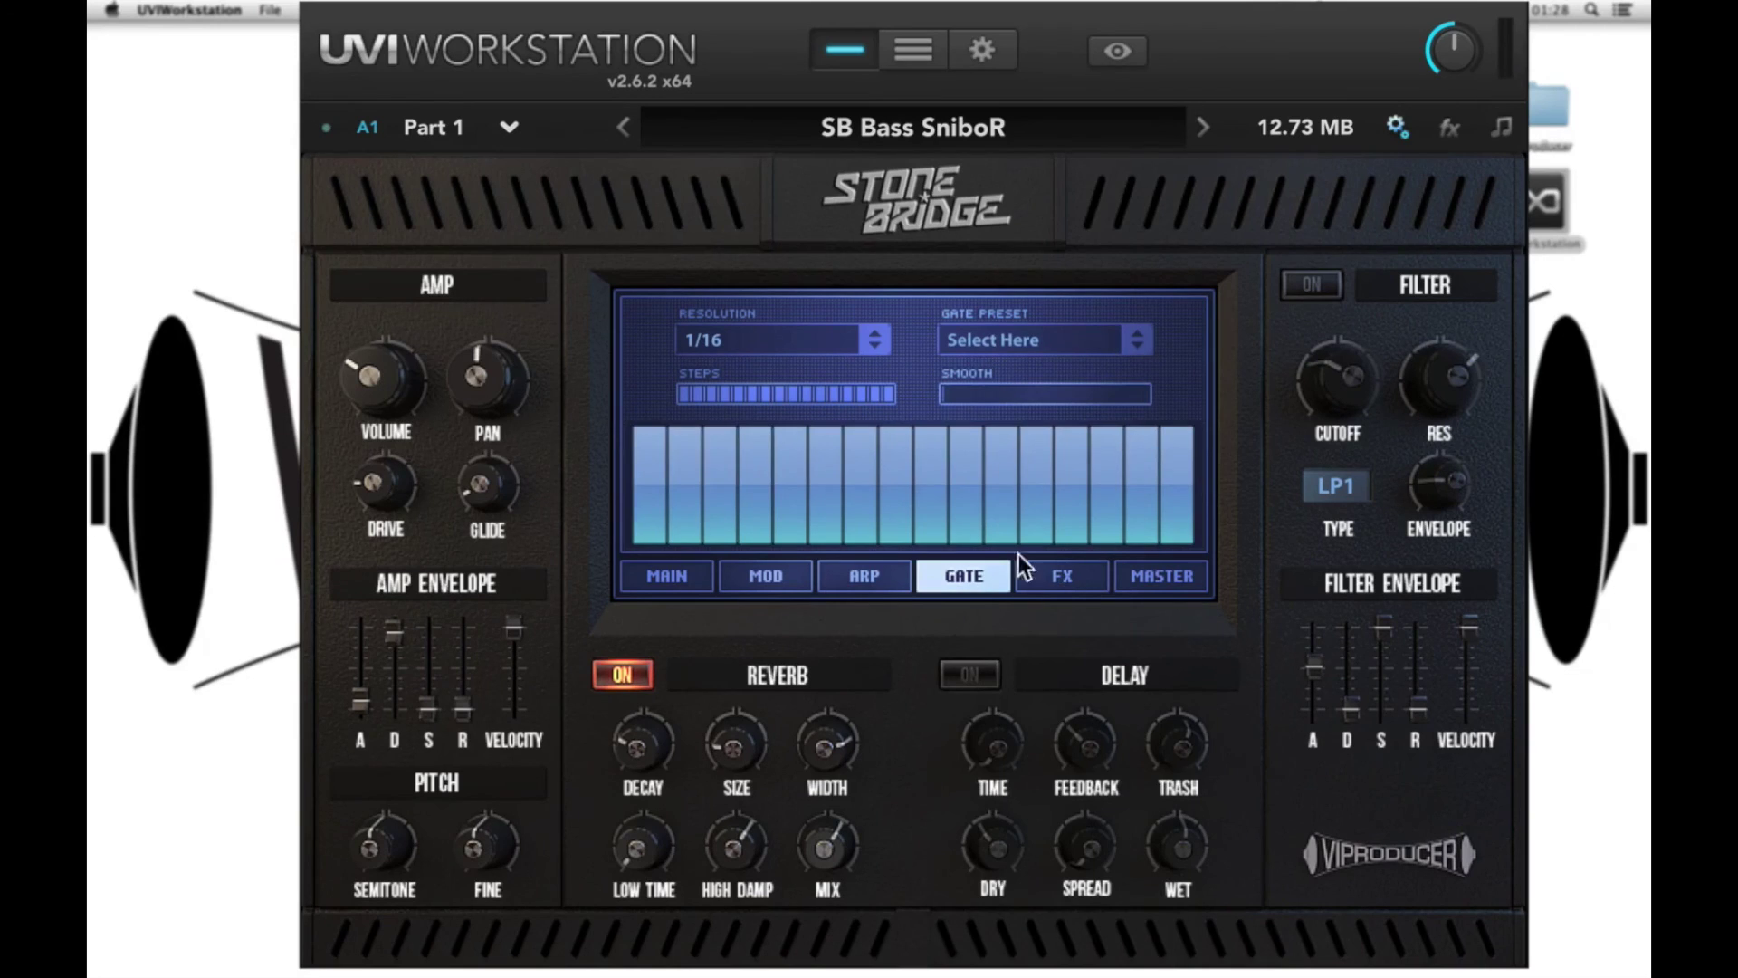
pyautogui.click(1059, 577)
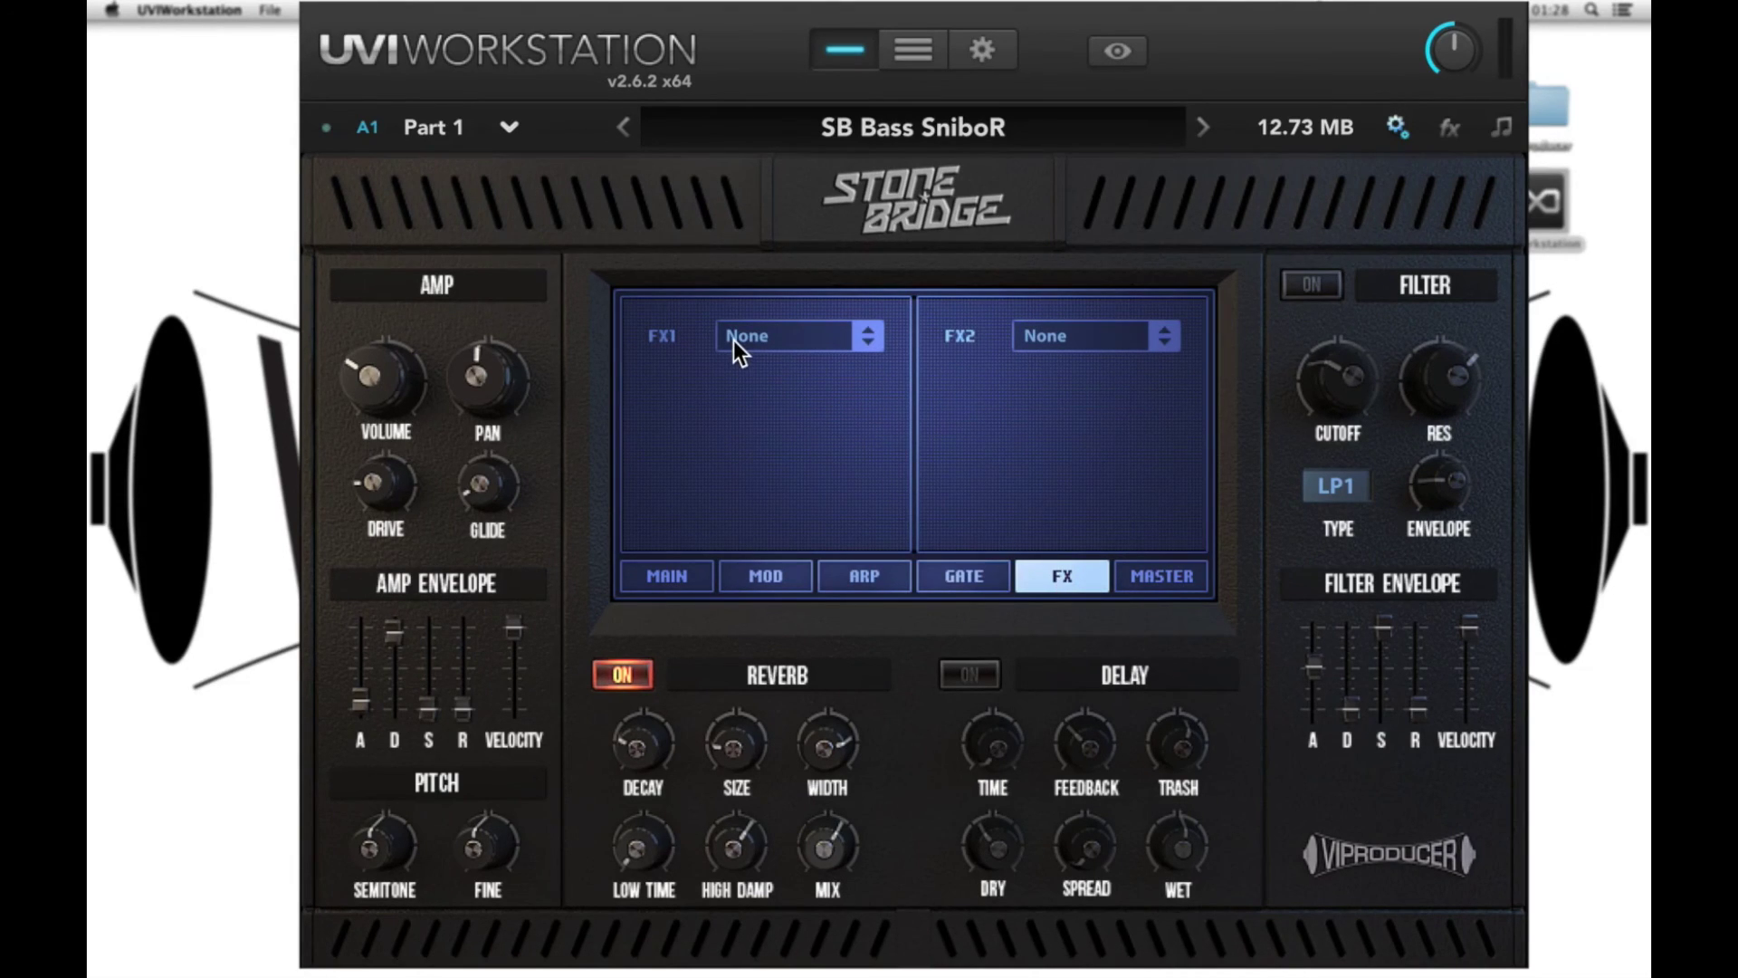
# Put Bit Size in effect slot FX1 and Ensemble in FX2.
pyautogui.click(794, 337)
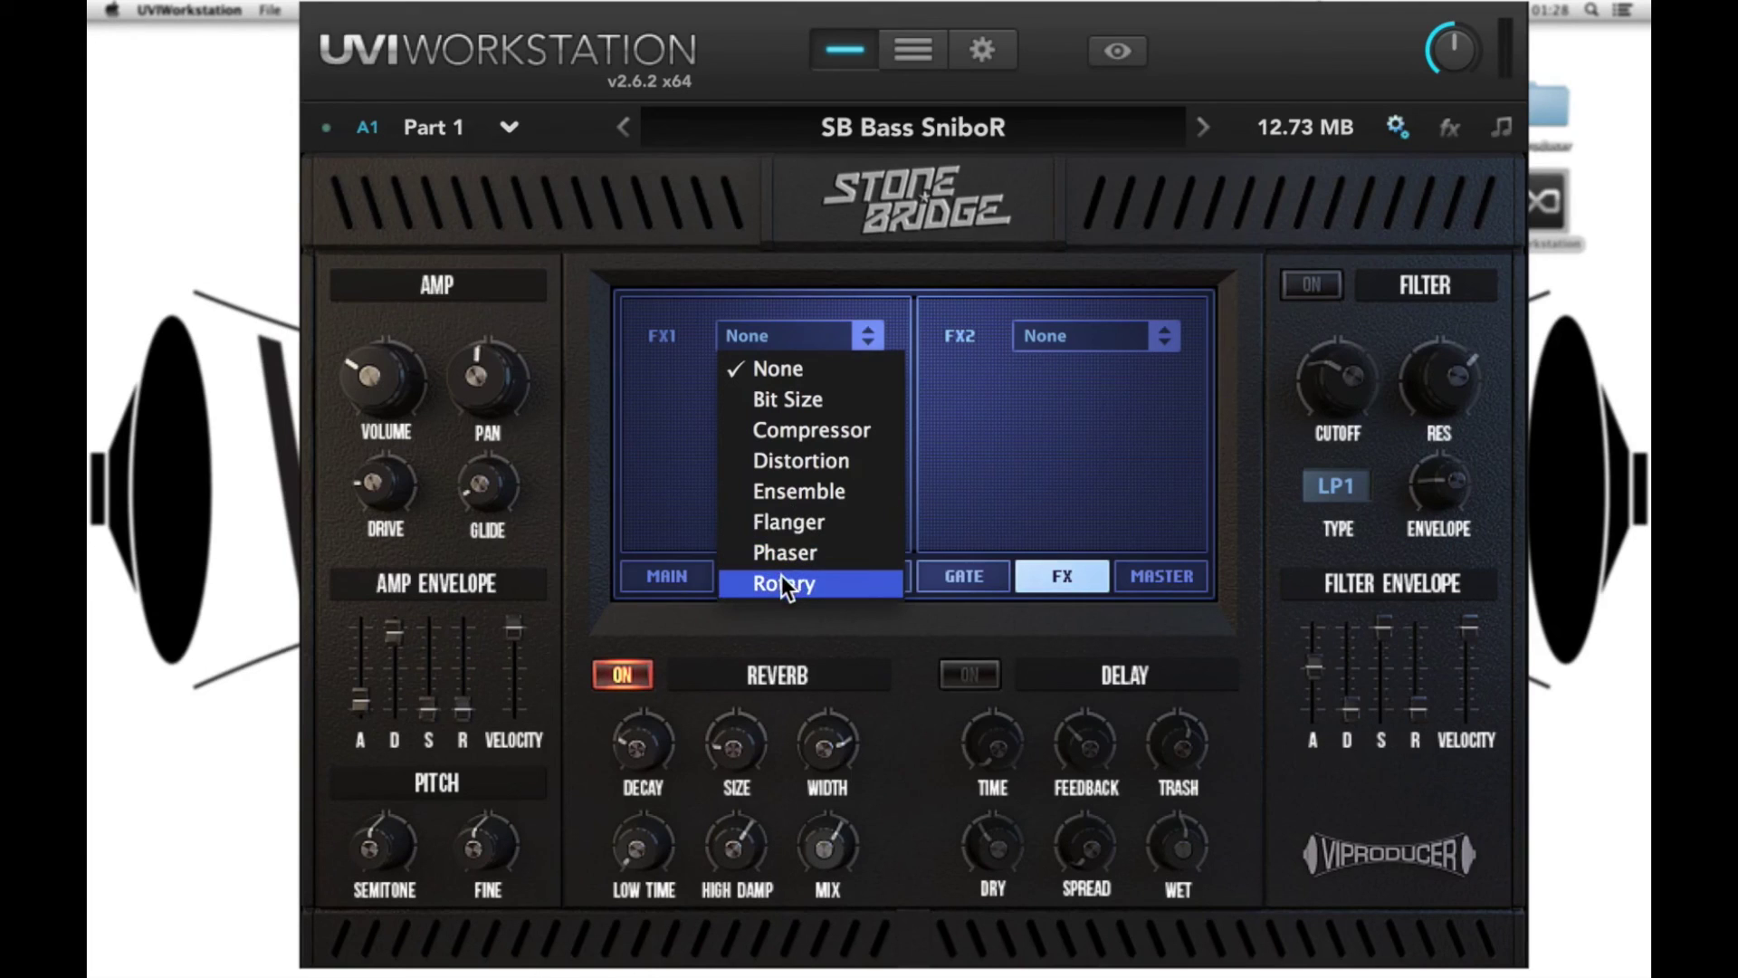
pyautogui.click(806, 404)
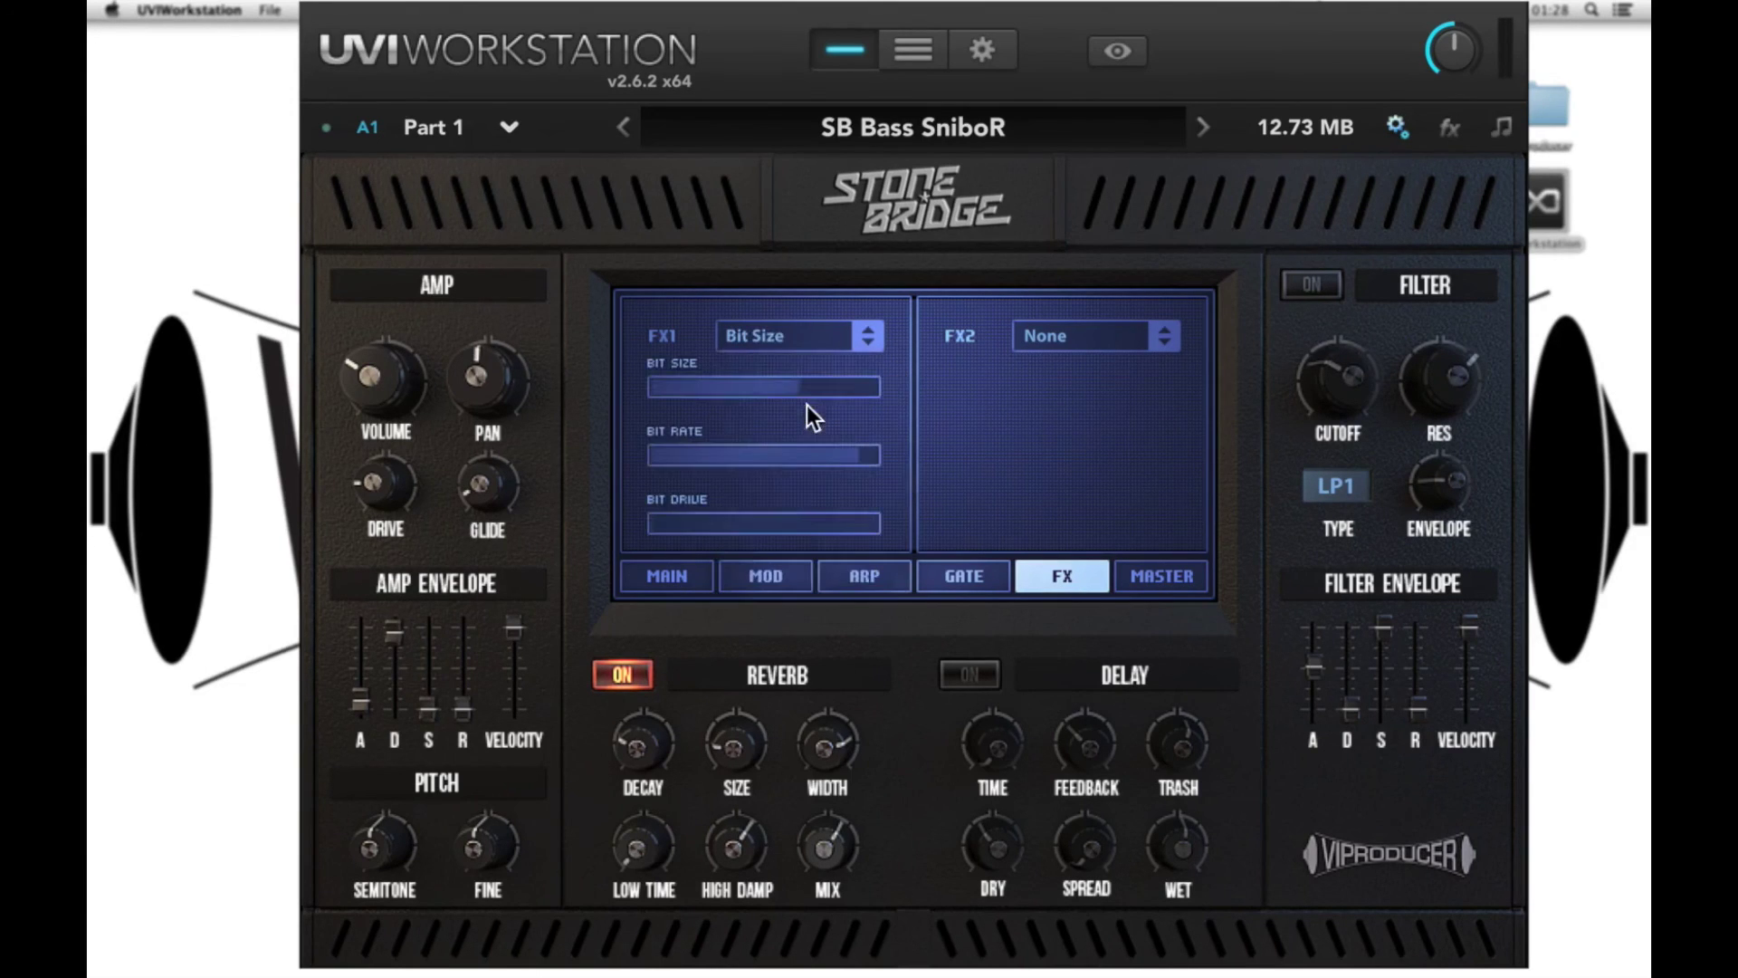
pyautogui.click(1053, 342)
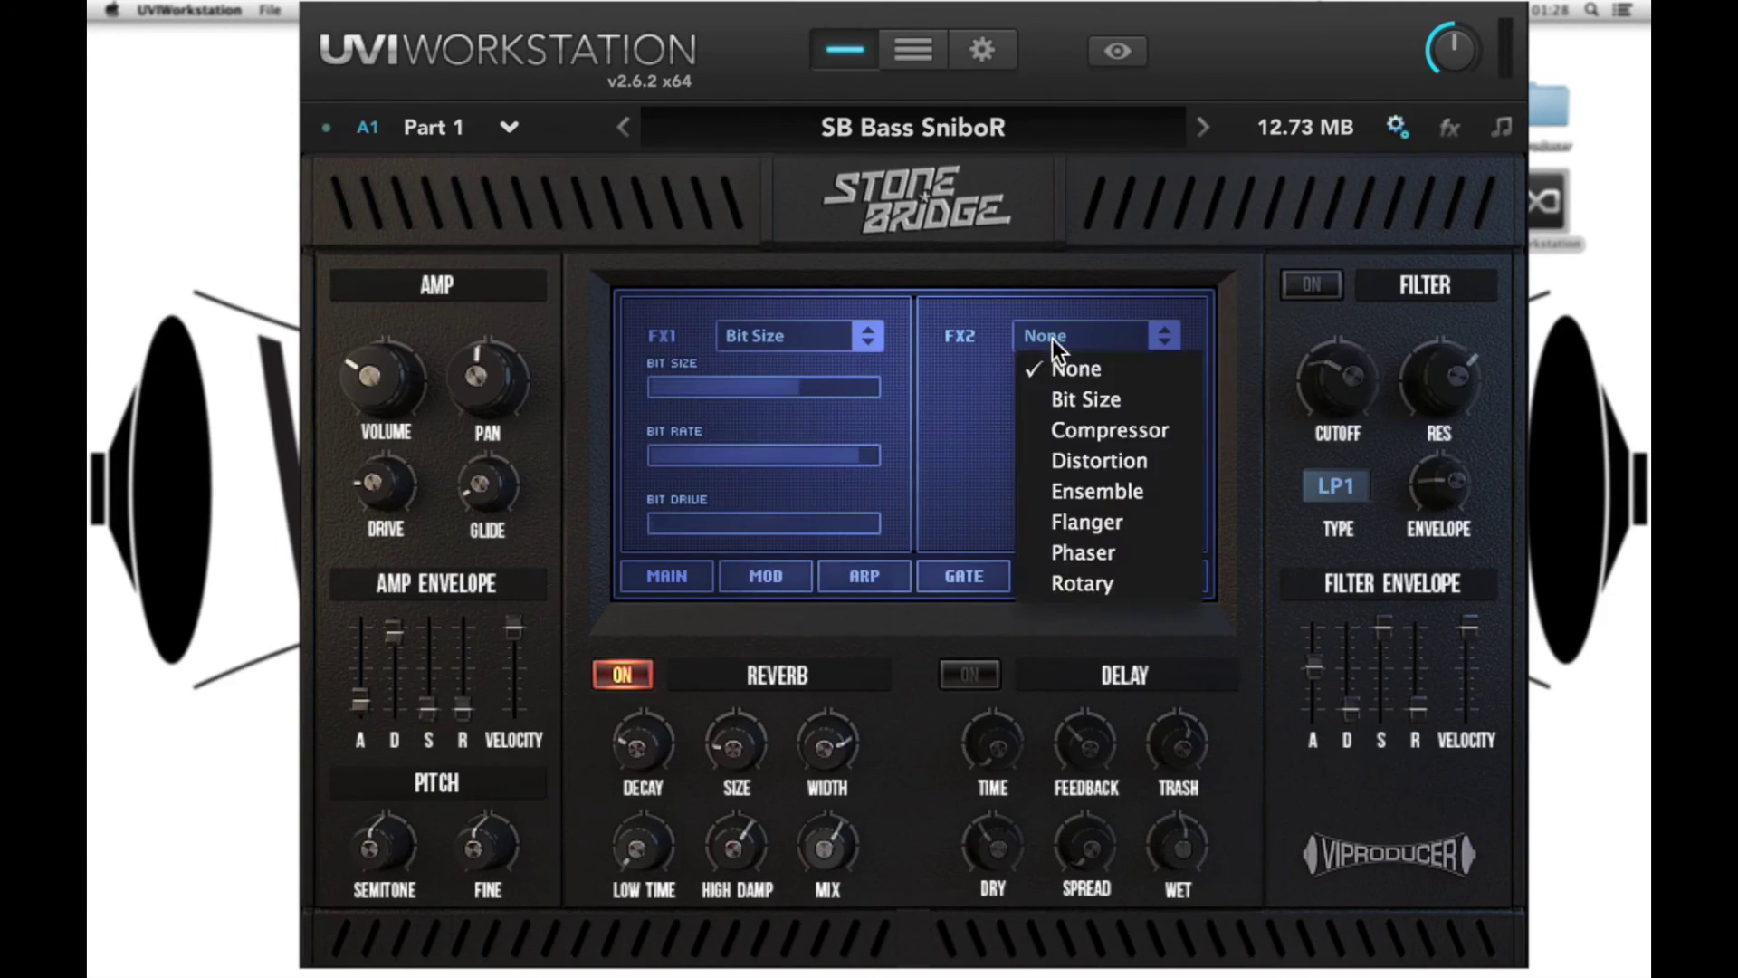
pyautogui.click(1116, 489)
pyautogui.moveTo(718, 381)
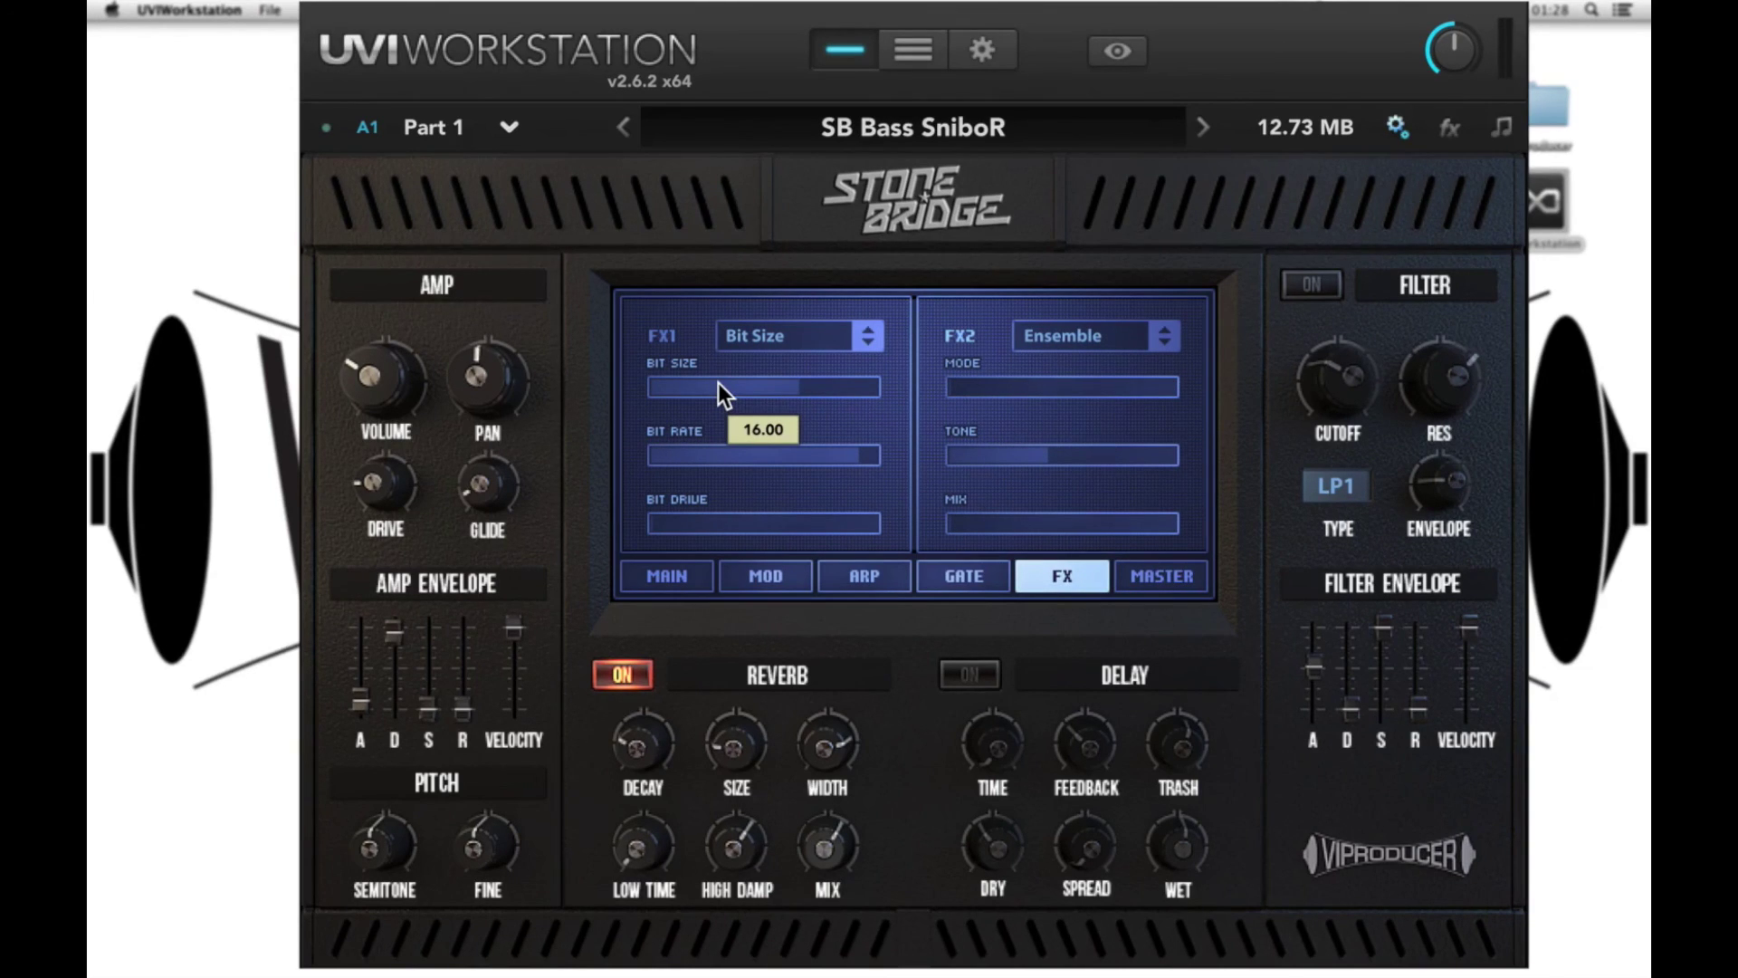
# Return both FX1 and FX2 to None and show the Master page.
pyautogui.click(766, 331)
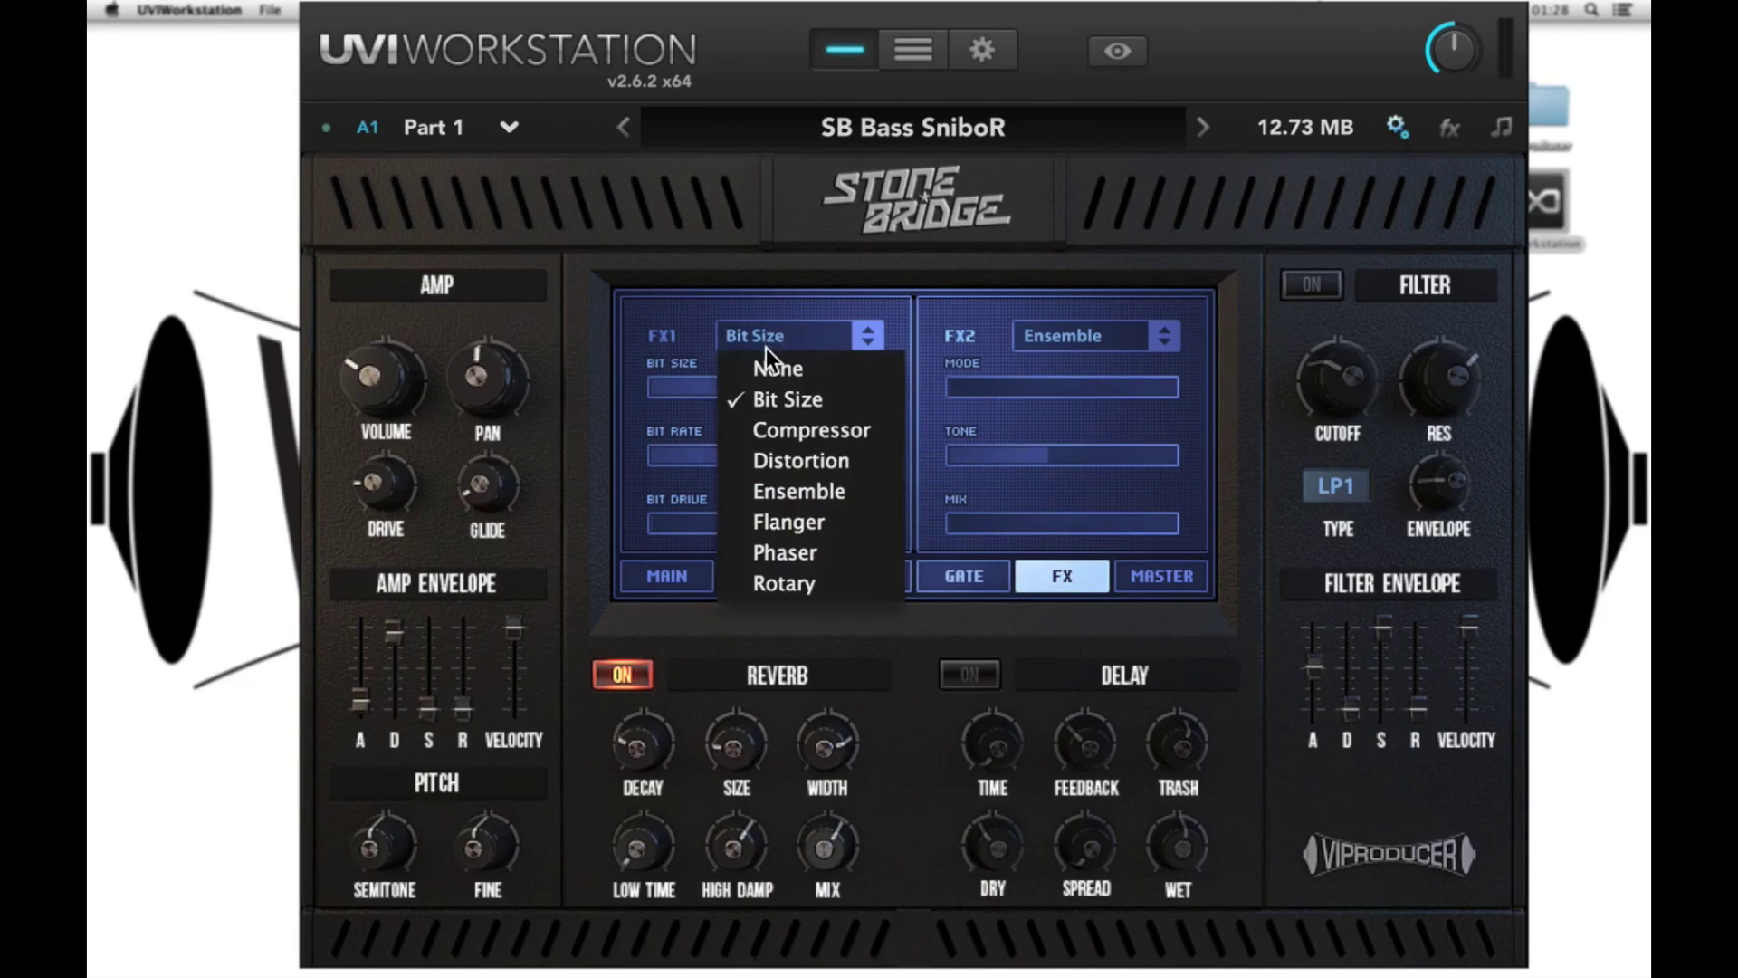
pyautogui.click(766, 369)
pyautogui.click(1054, 337)
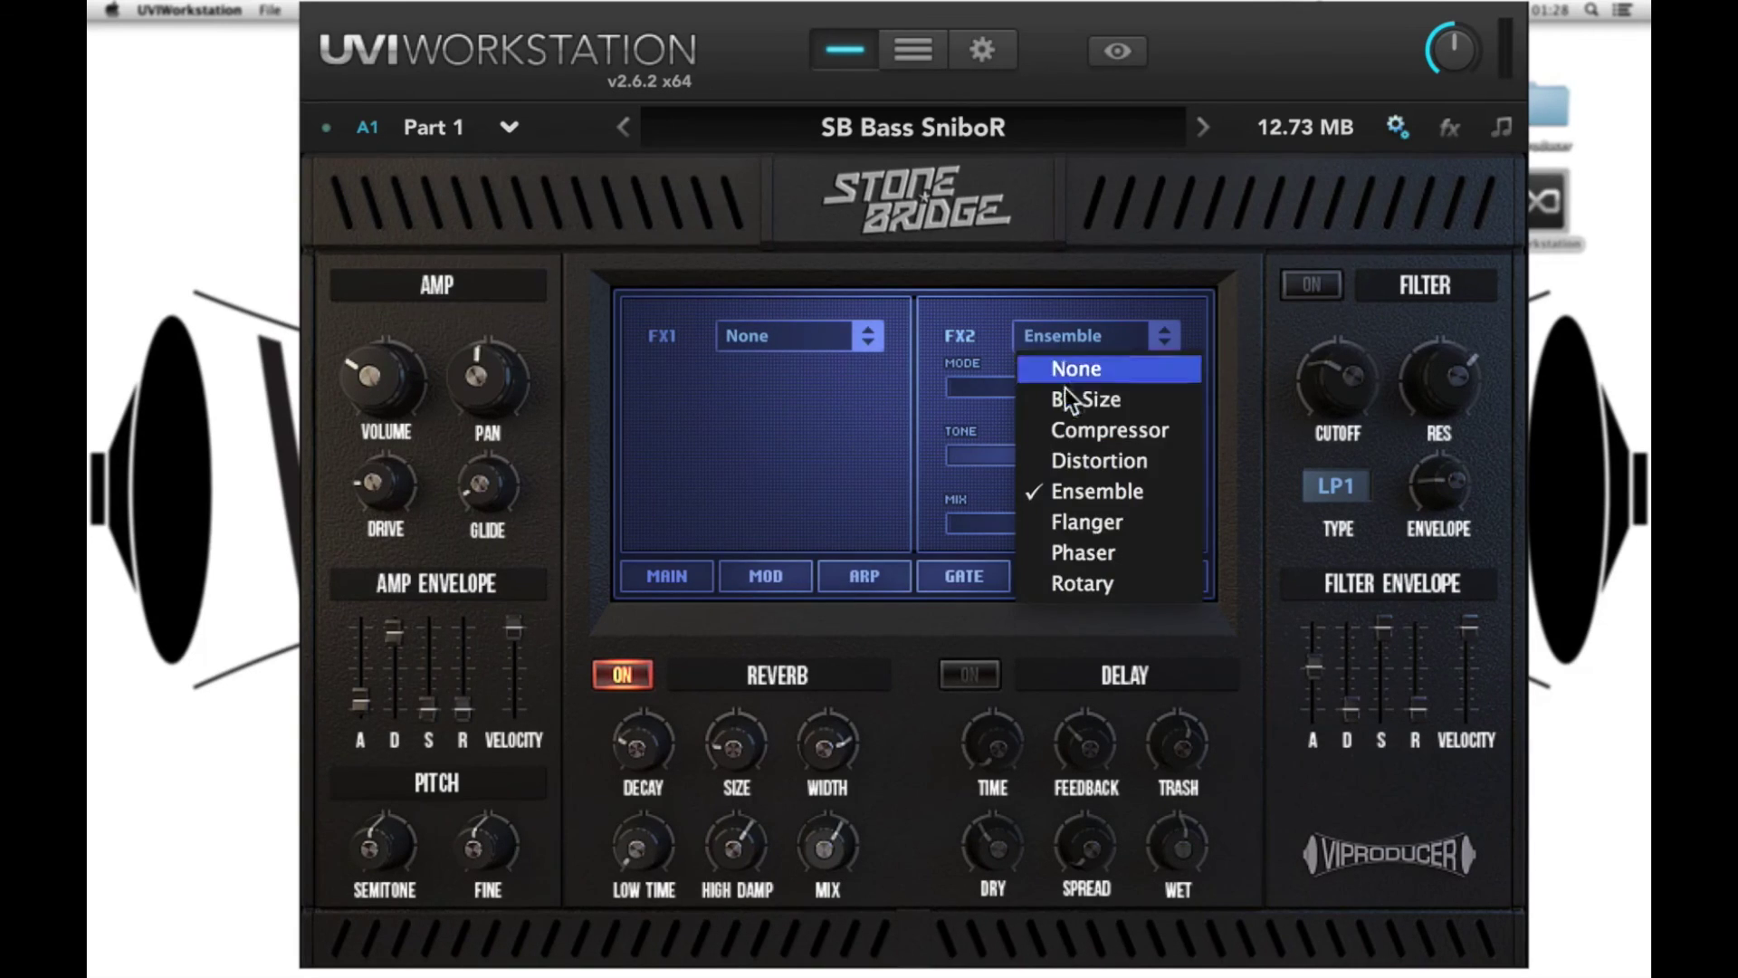
pyautogui.click(1071, 400)
pyautogui.click(1006, 333)
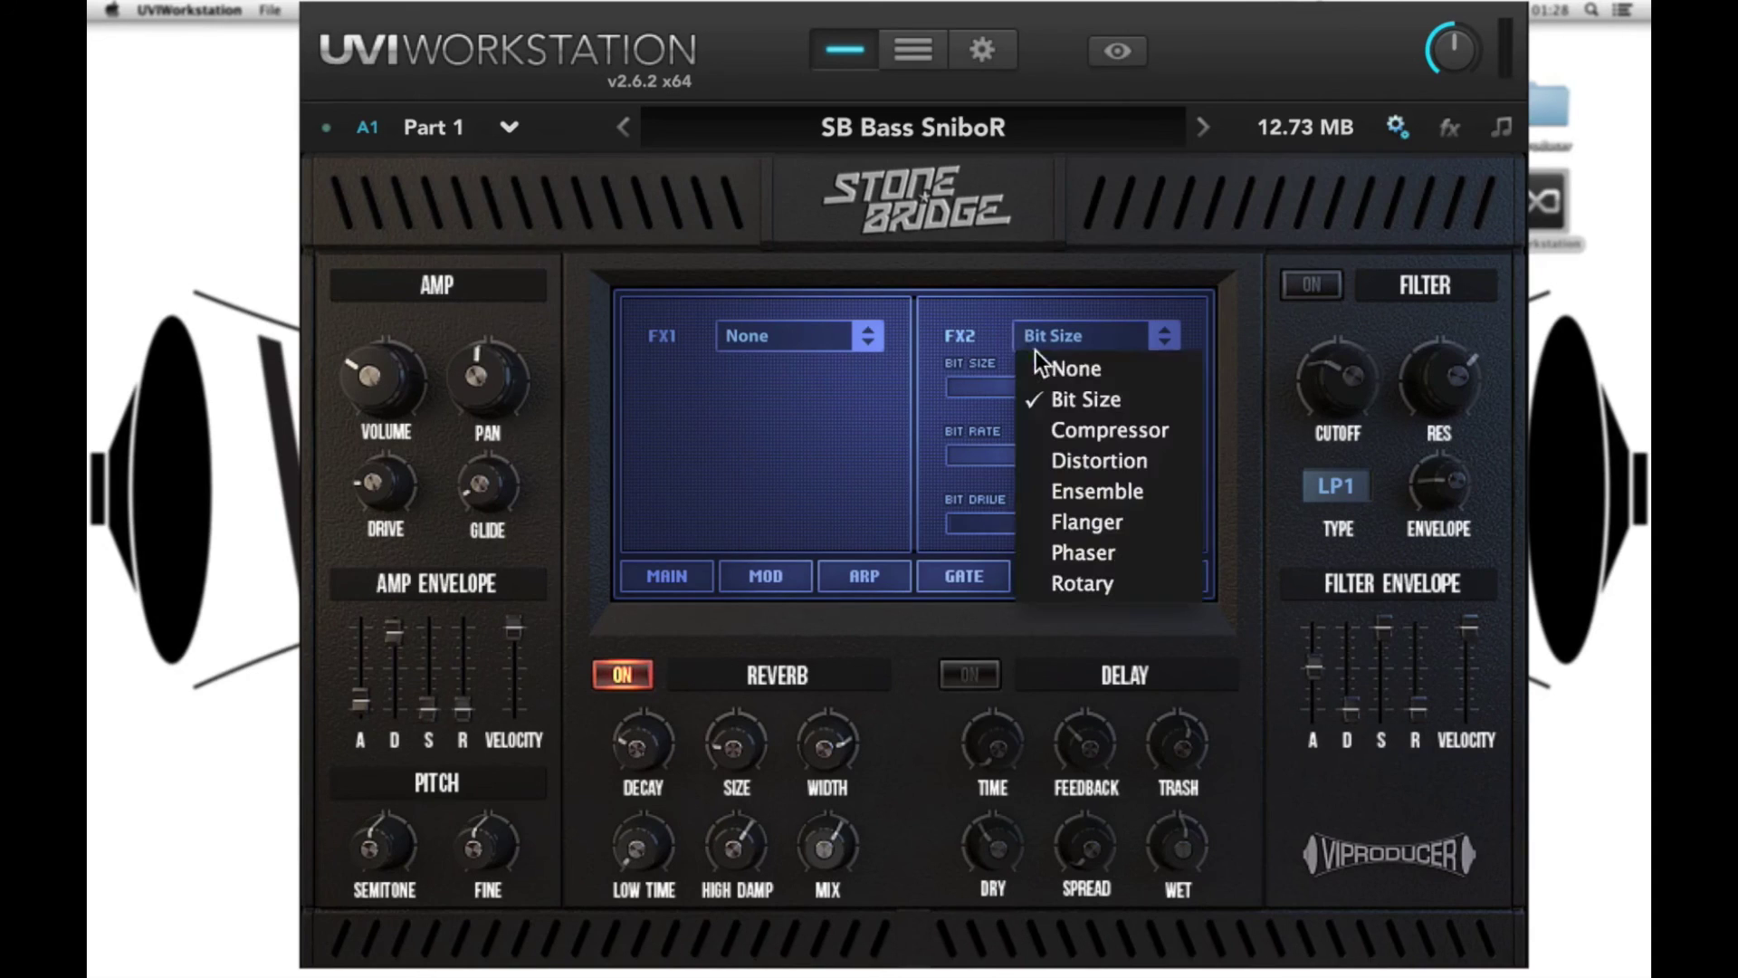
pyautogui.click(1047, 371)
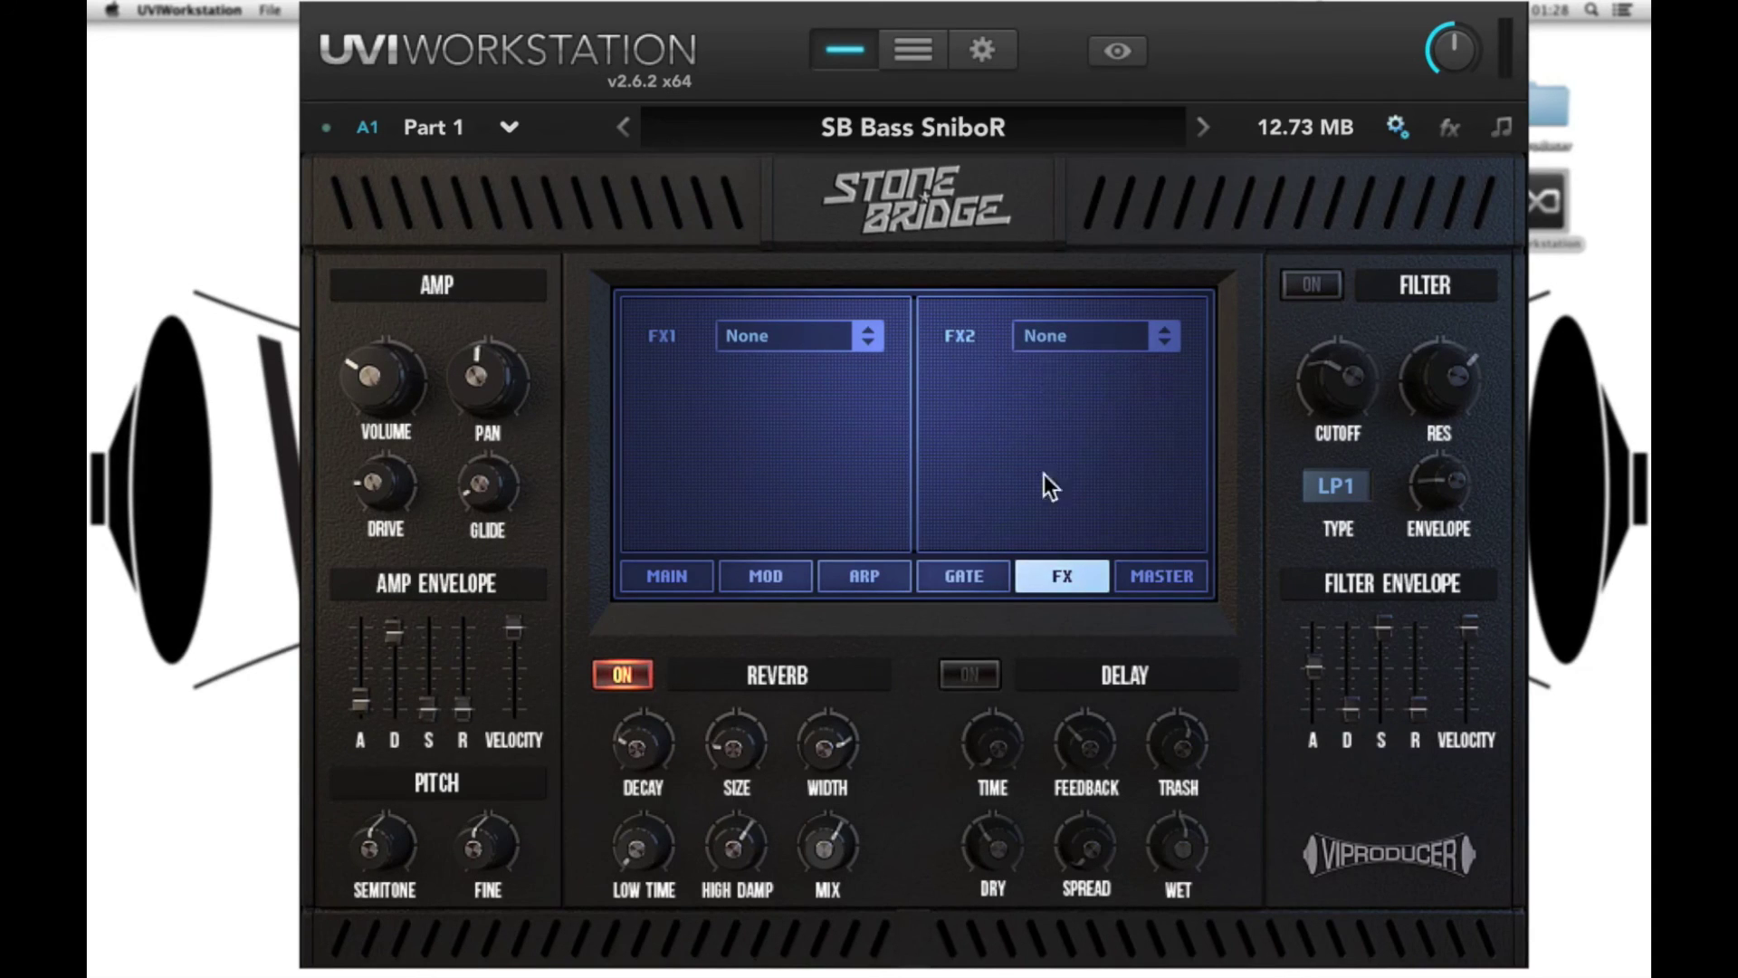
pyautogui.click(1169, 579)
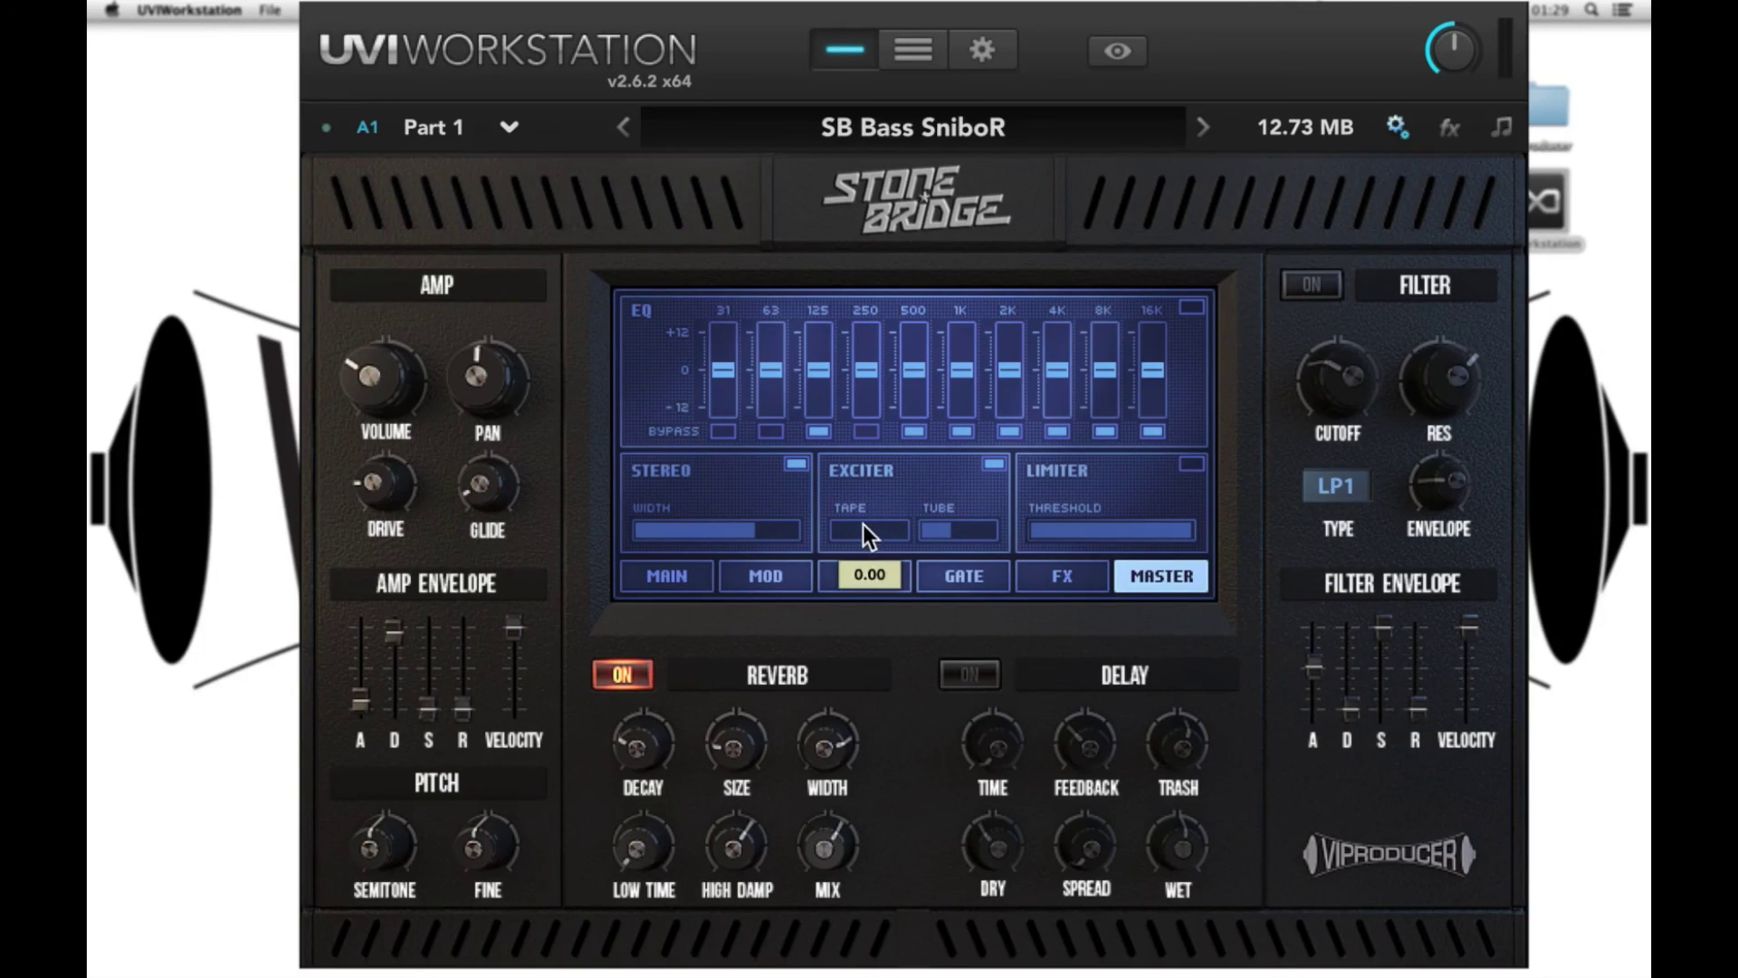
pyautogui.moveTo(942, 526)
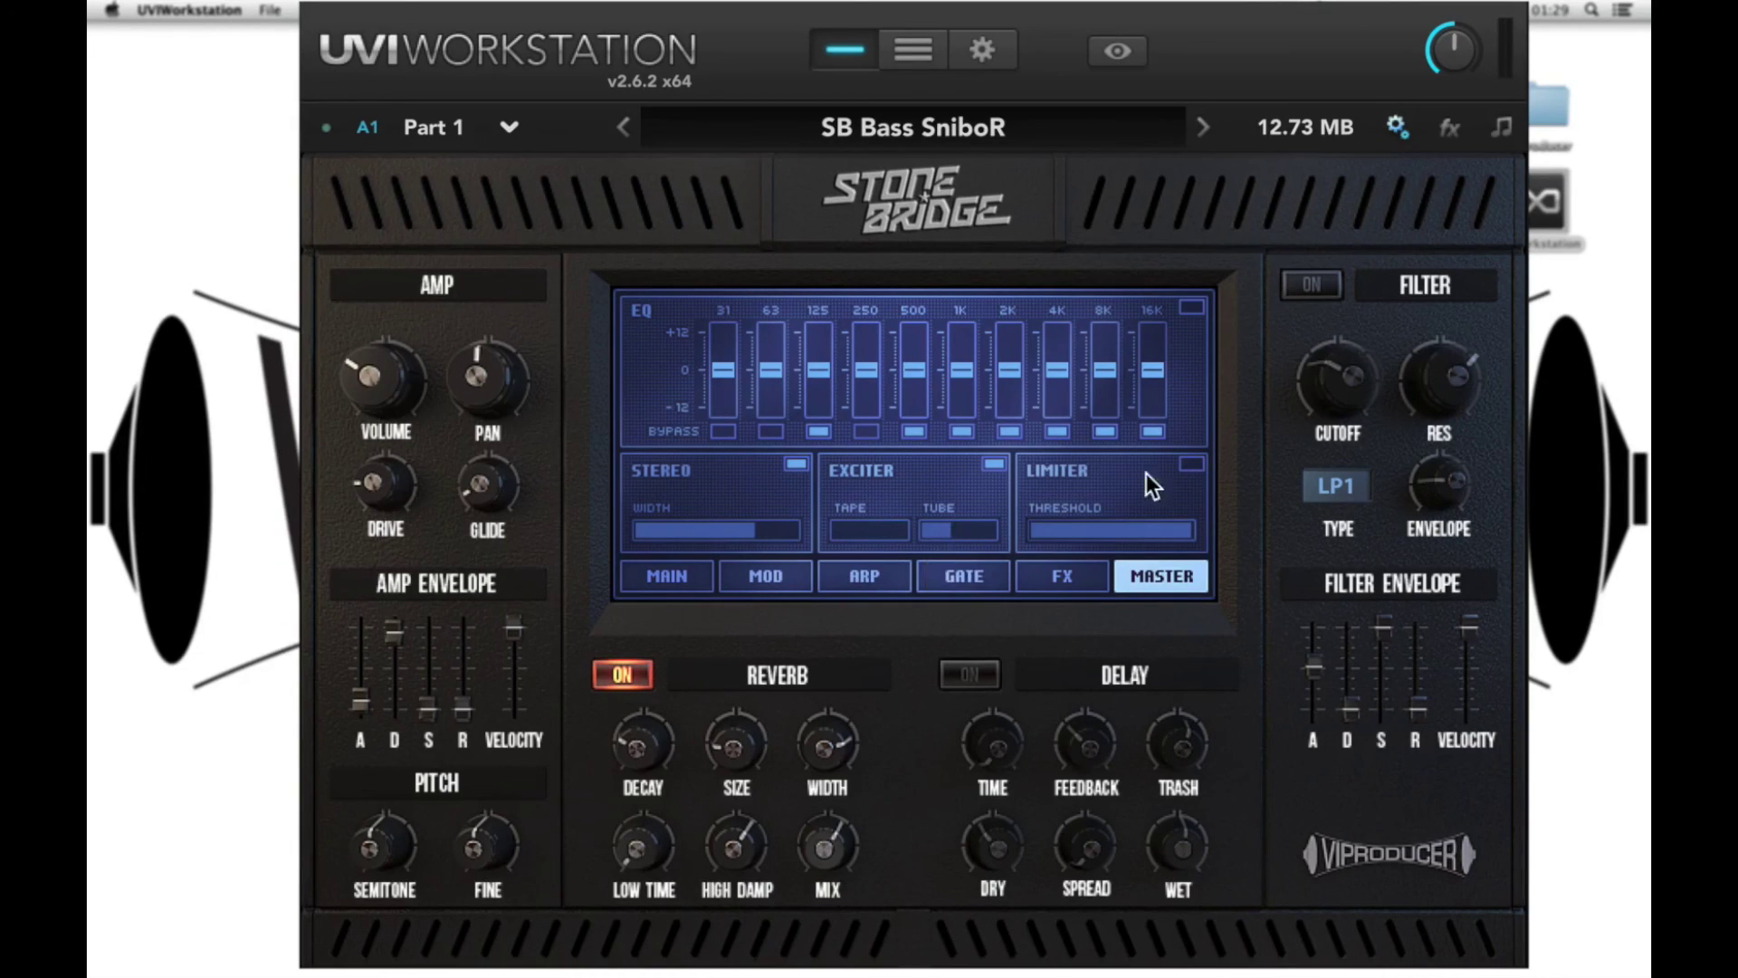
pyautogui.moveTo(1134, 529)
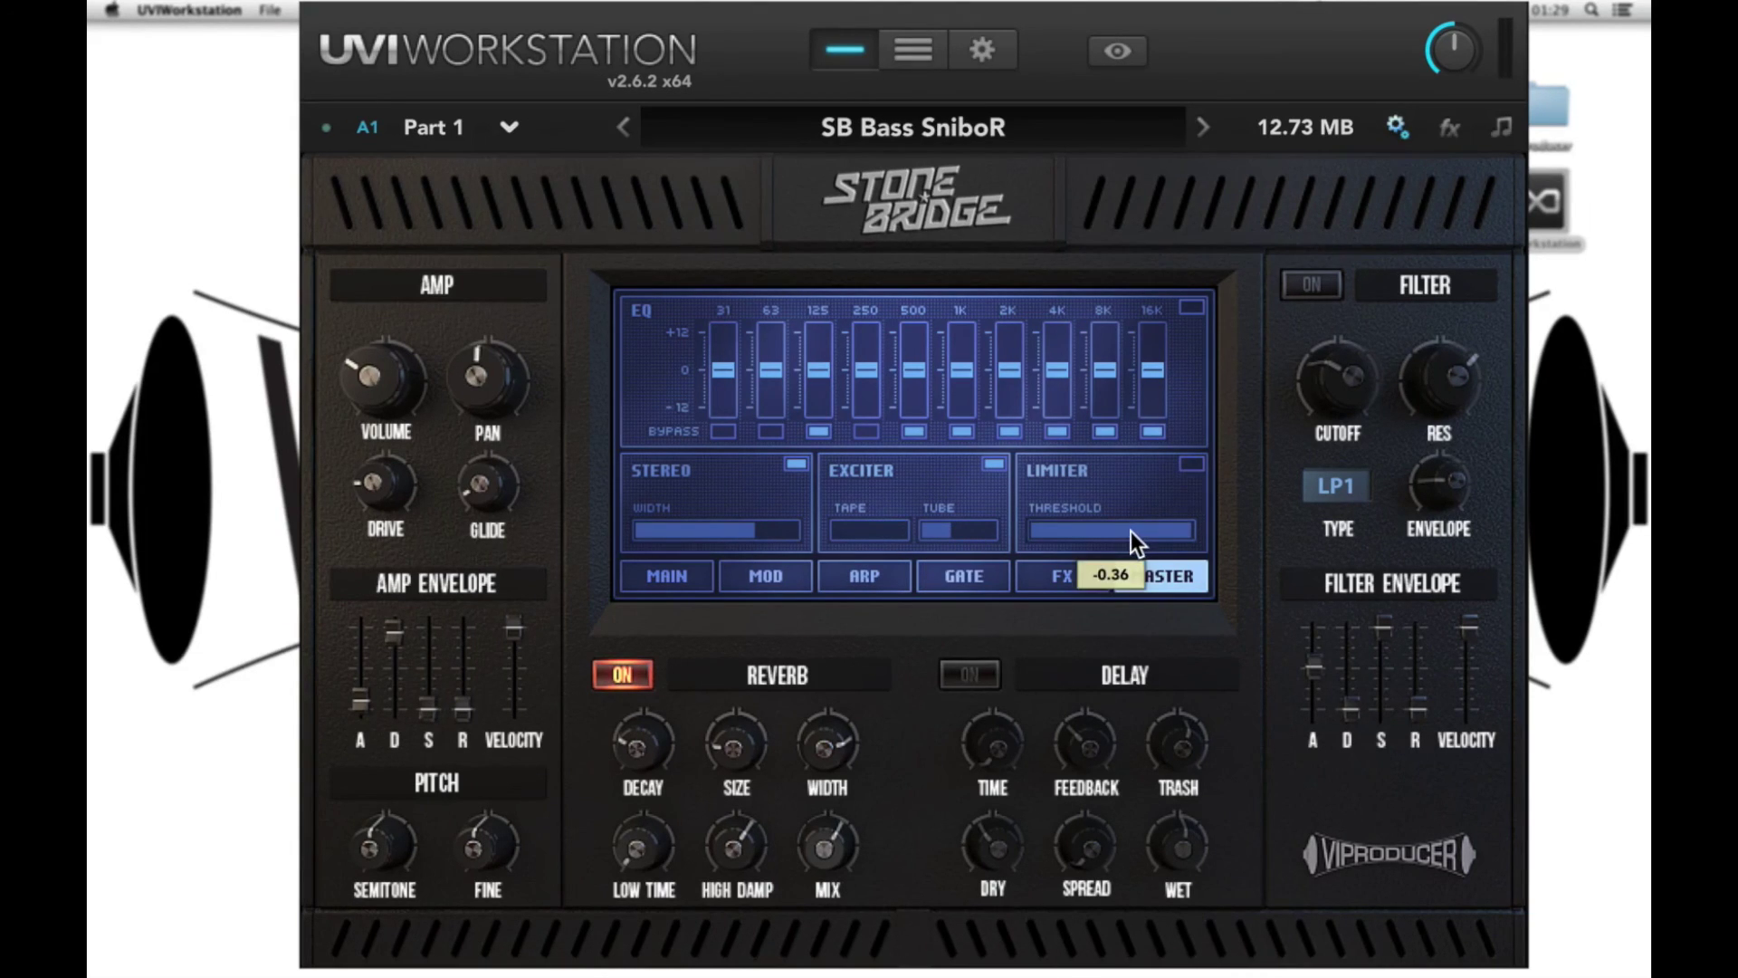